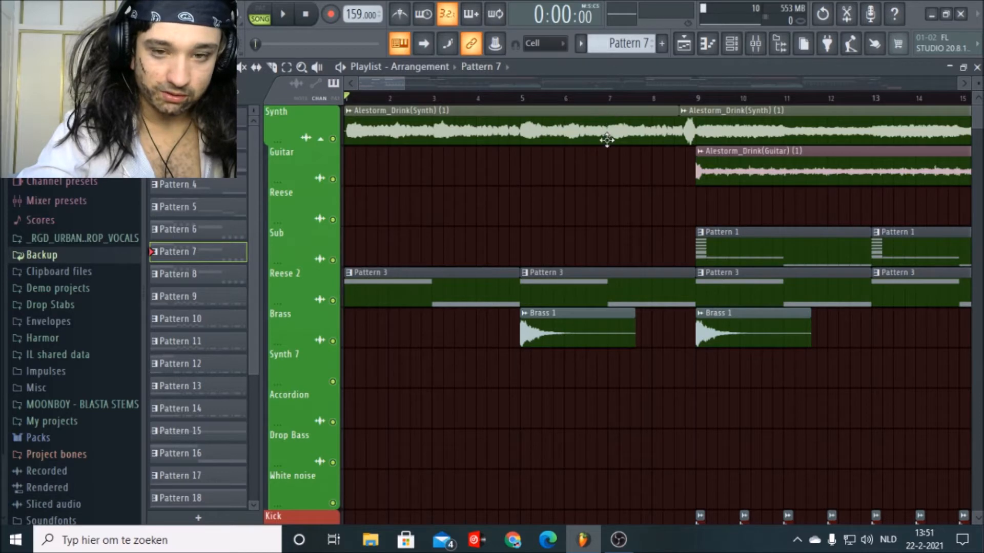
Step: Look over the arrangement's tracks in the playlist and select the Pattern 3 clip on the Reese 2 track
scroll(563, 196, "down", 3)
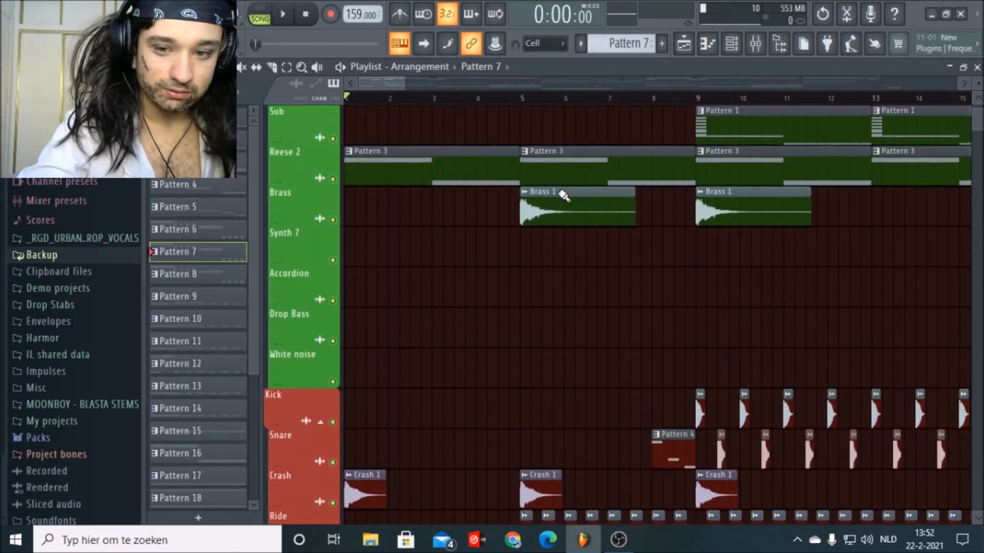
scroll(440, 226, "down", 1)
scroll(444, 141, "up", 2)
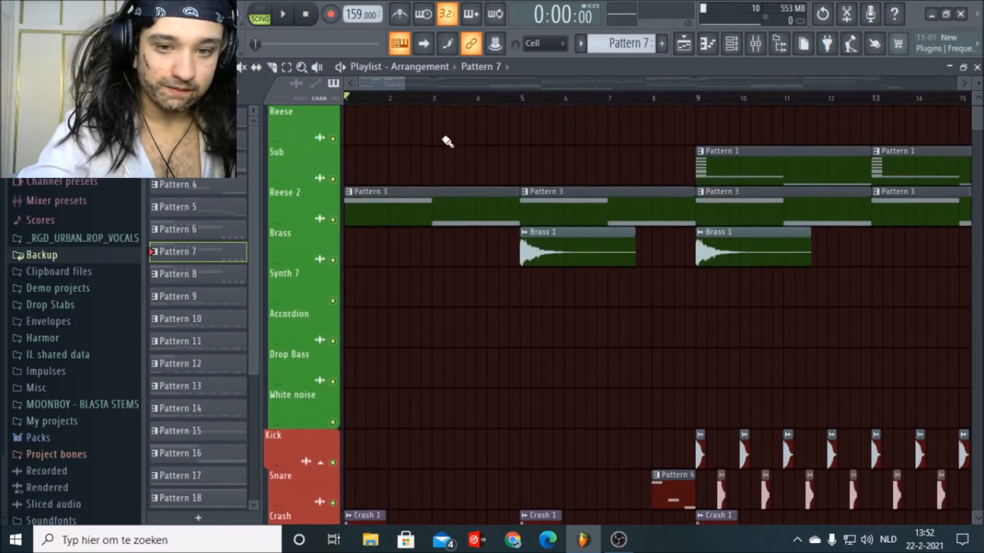
scroll(446, 139, "down", 3)
scroll(447, 223, "up", 5)
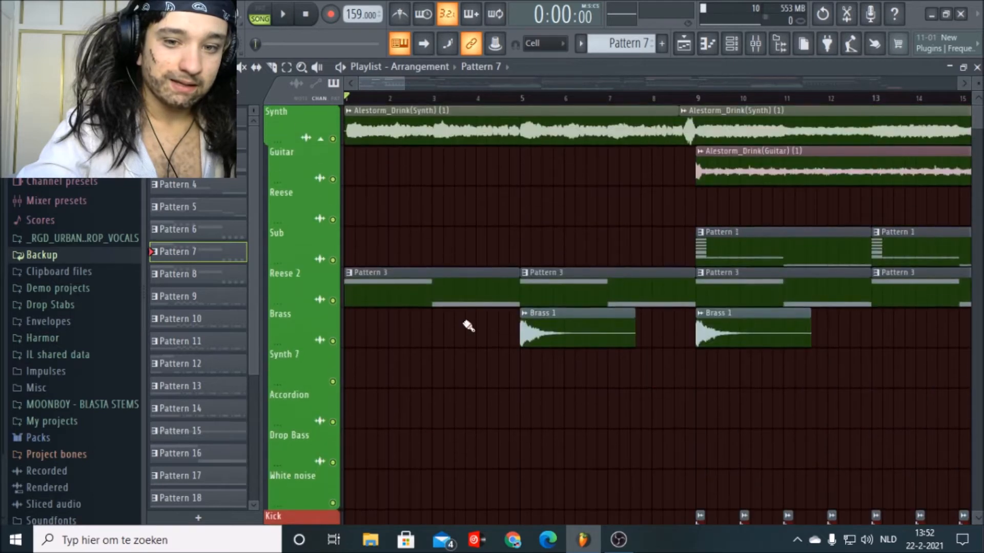
left_click(460, 287)
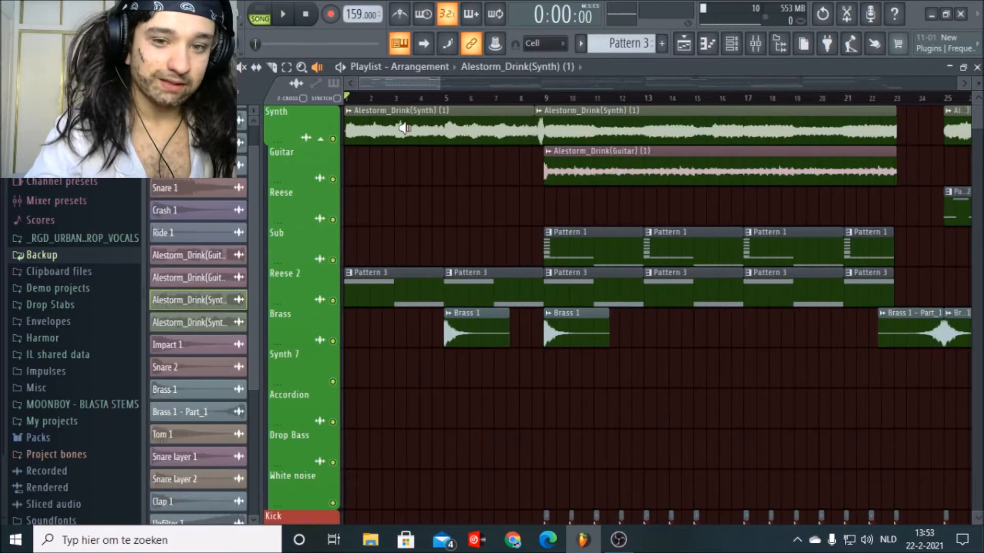
Step: Select the first Alestorm_Drink(Synth) clip and listen to the opening bars of the song, stopping playback after a short preview
left_click(404, 128)
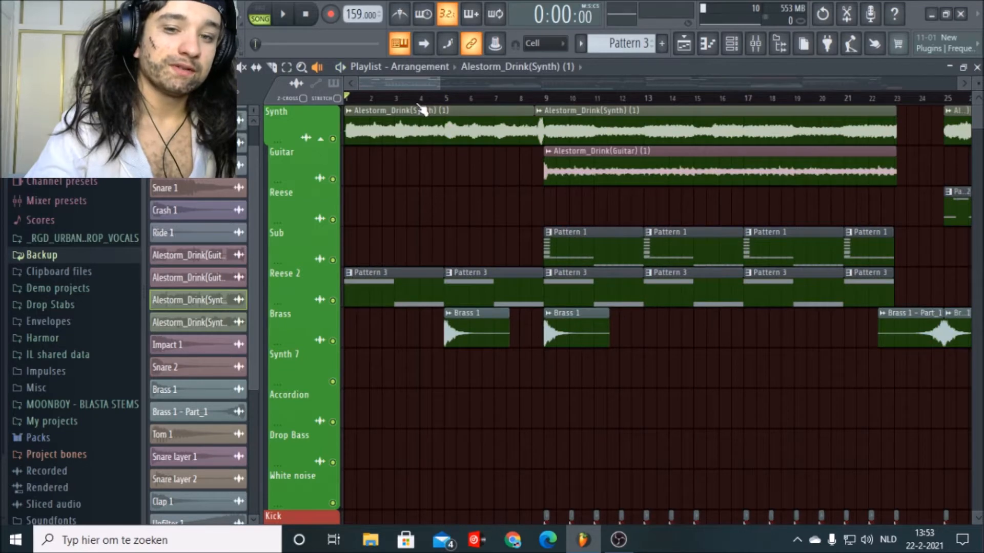
left_click_drag(407, 79, 380, 100)
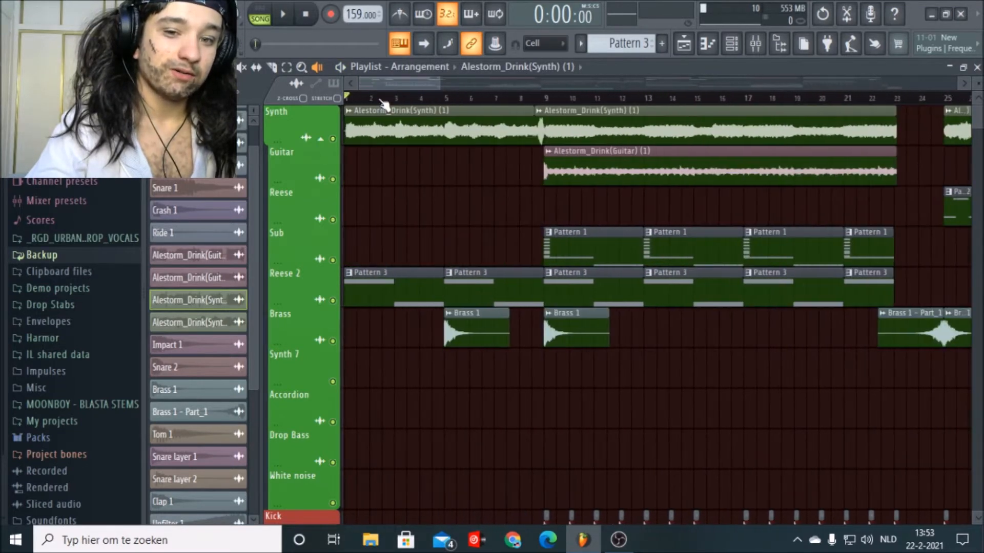
scroll(391, 190, "down", 1)
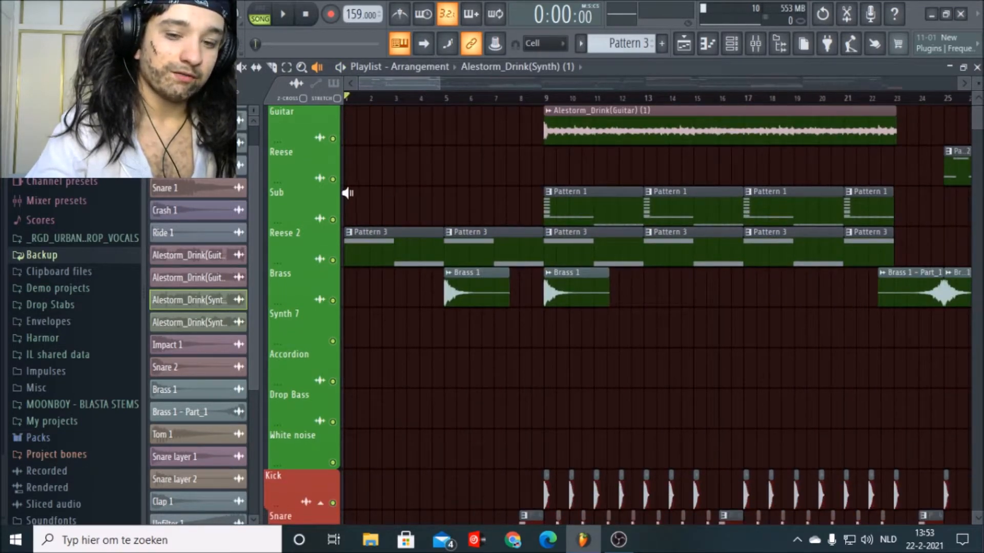
left_click(281, 20)
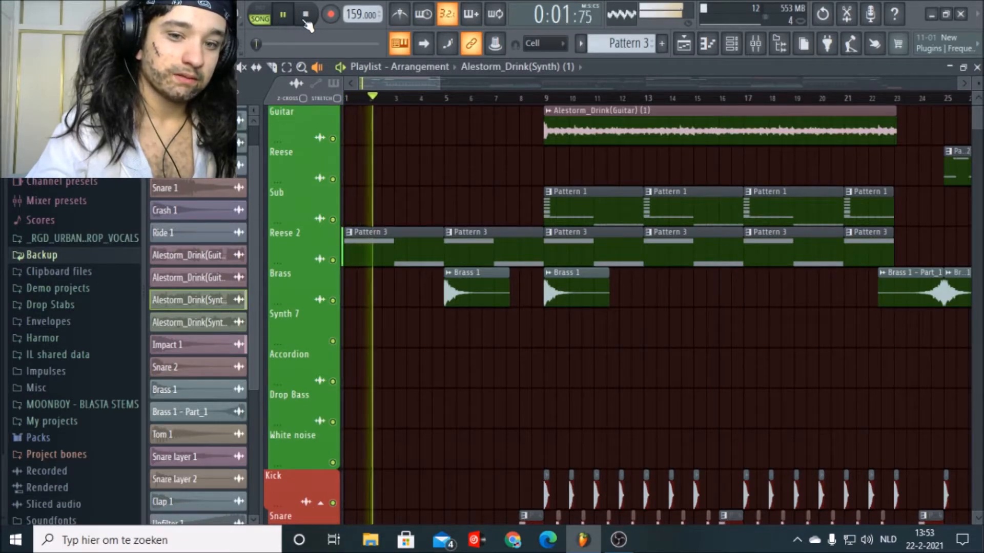
left_click(306, 19)
Step: Open the Reese 2 notes of Pattern 3 in the piano roll and audition the pattern on its own
scroll(337, 167, "down", 2)
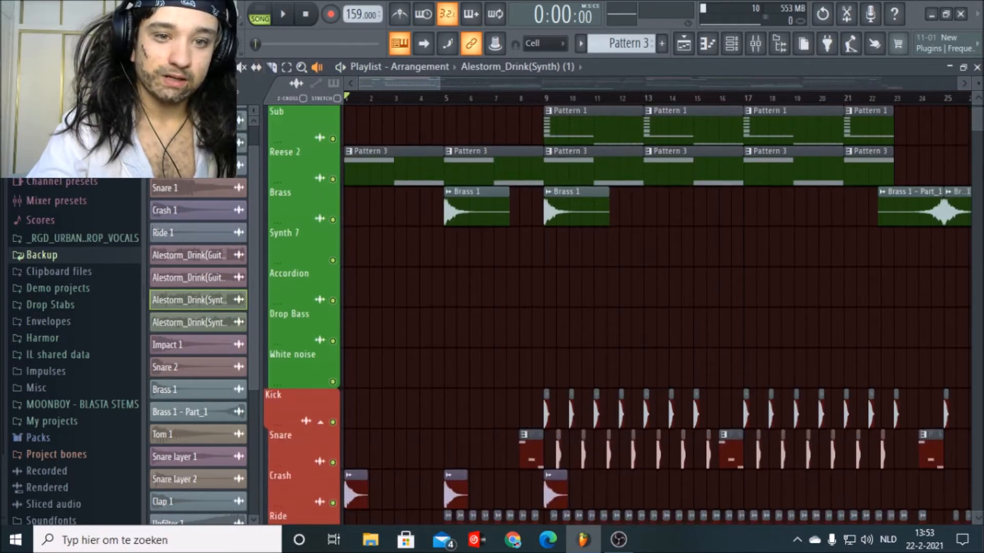
double_click(397, 176)
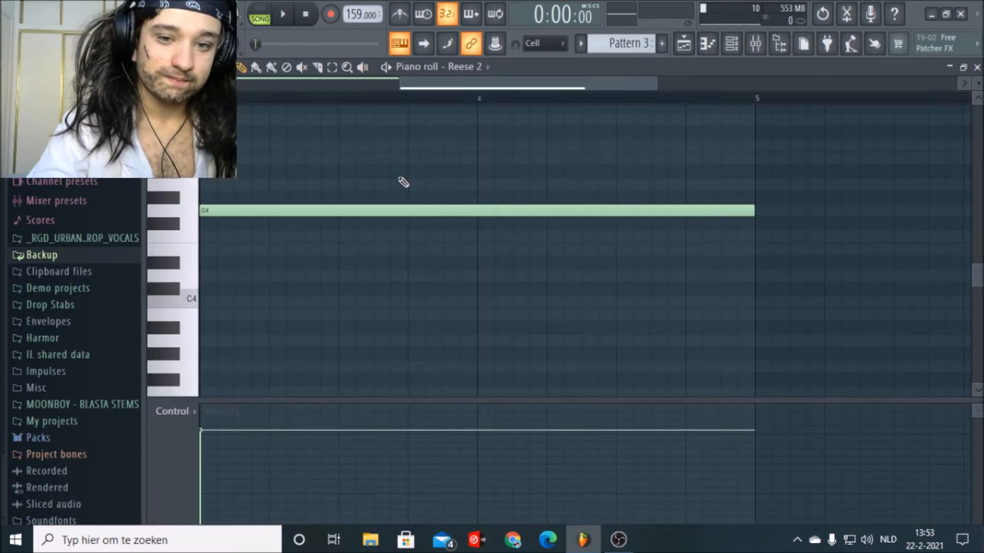
left_click(274, 19)
left_click(279, 19)
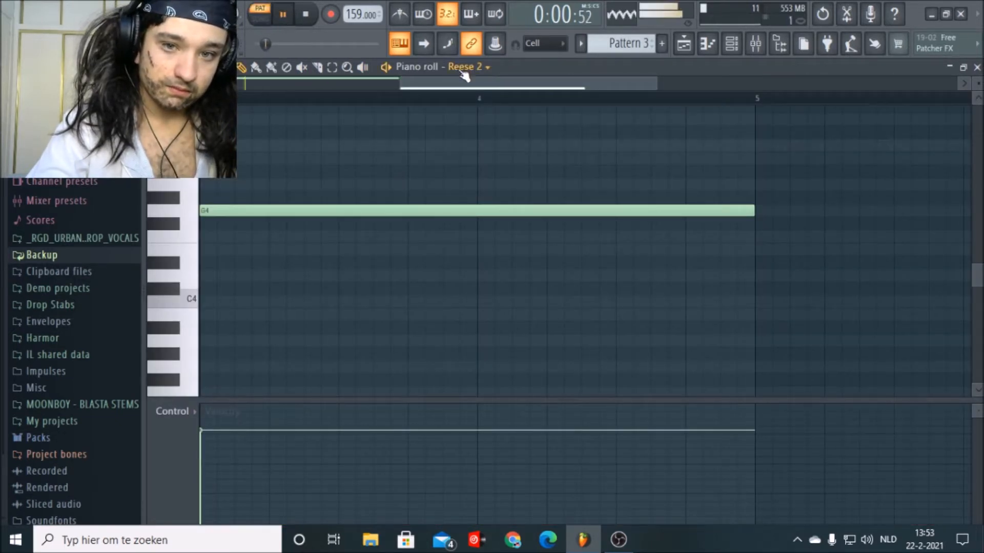
left_click(306, 17)
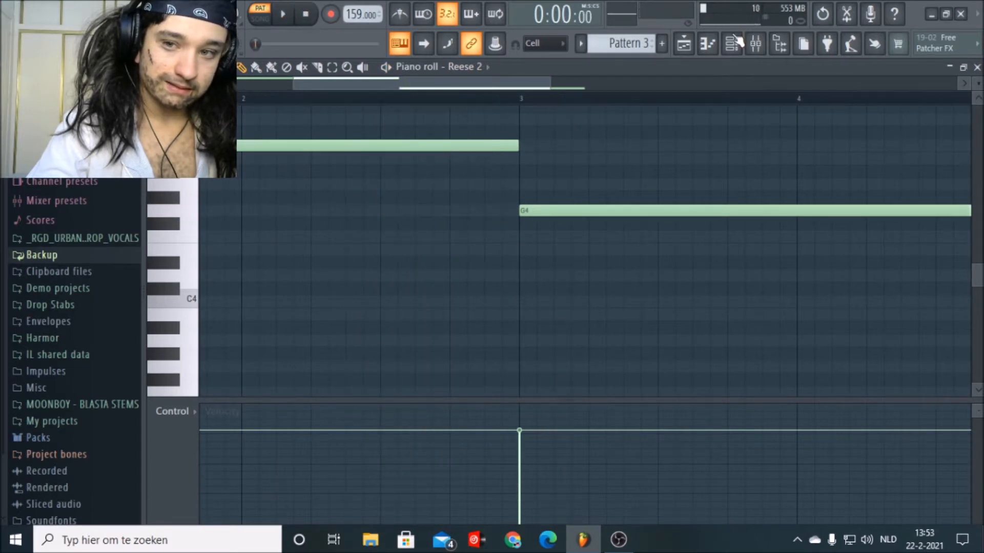
Step: Open the Reese 2 channel's Sytrus synth from the channel rack and position its window clear of the lower screen area
left_click(731, 44)
scroll(700, 336, "up", 10)
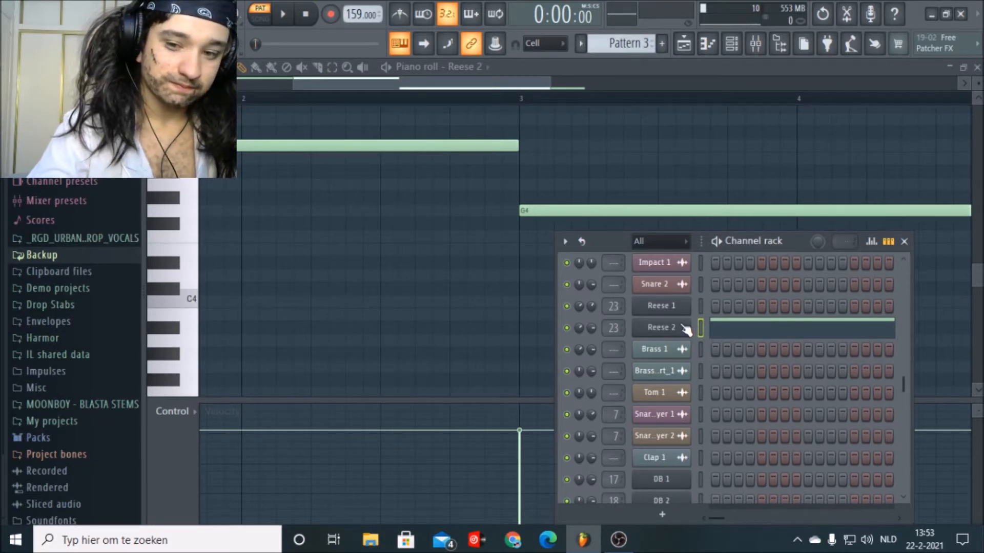
left_click(675, 329)
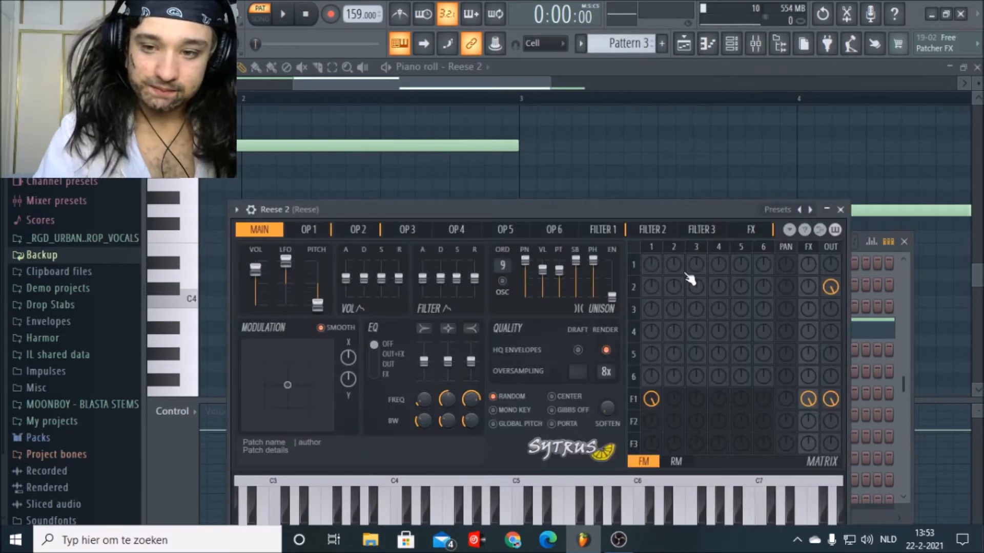
left_click_drag(687, 207, 717, 134)
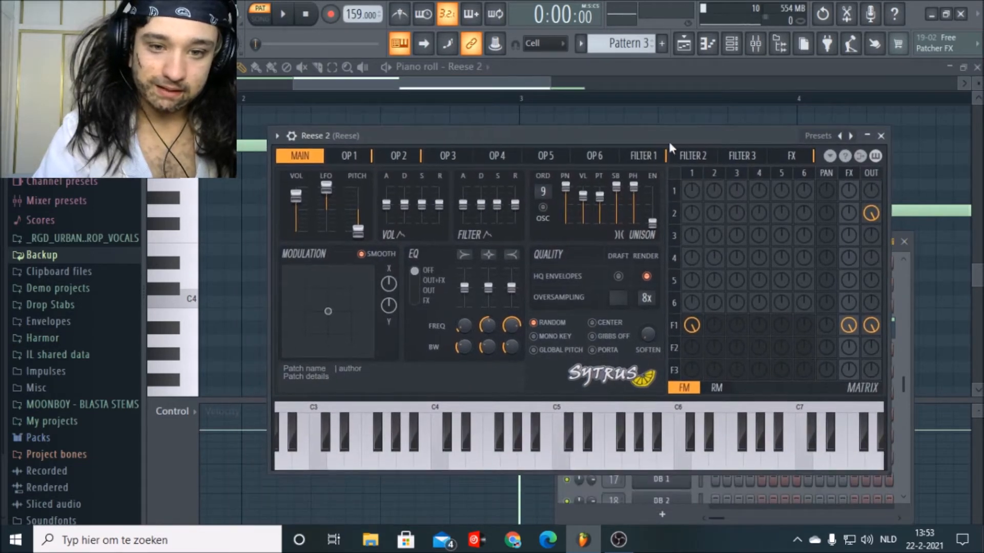
Step: Examine the waveforms and settings of operators 1, 2 and 3 in the Reese 2 synth
left_click(348, 159)
left_click(405, 157)
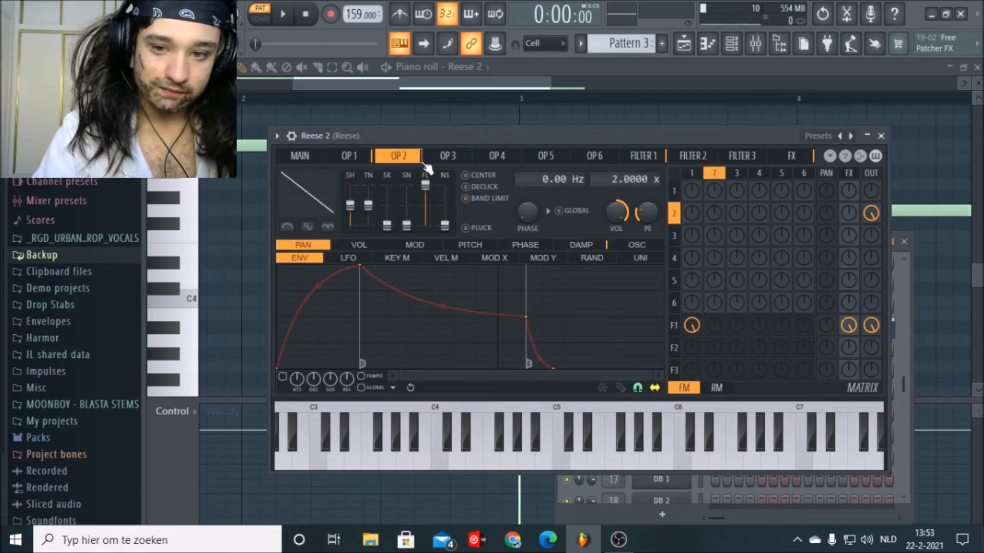
left_click(447, 160)
left_click(406, 156)
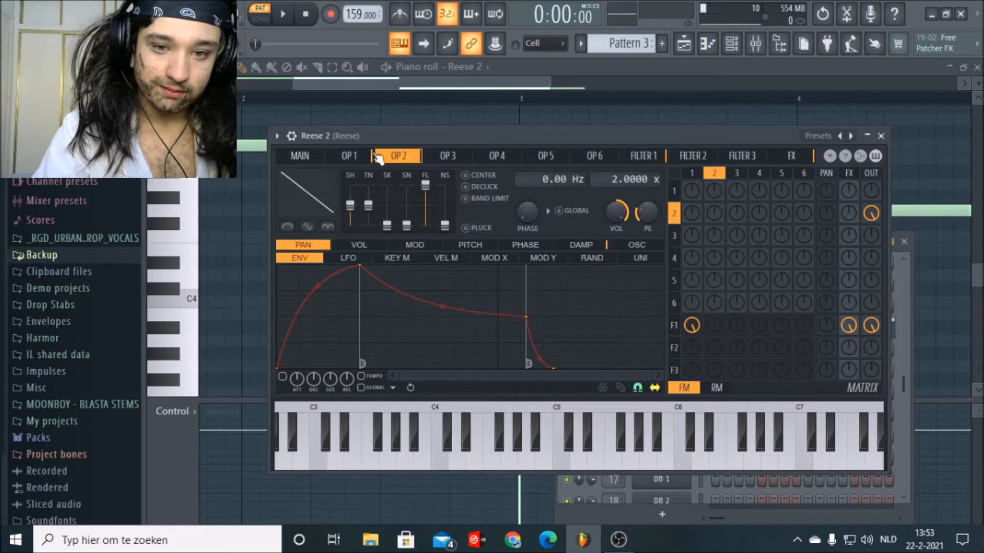
left_click(349, 159)
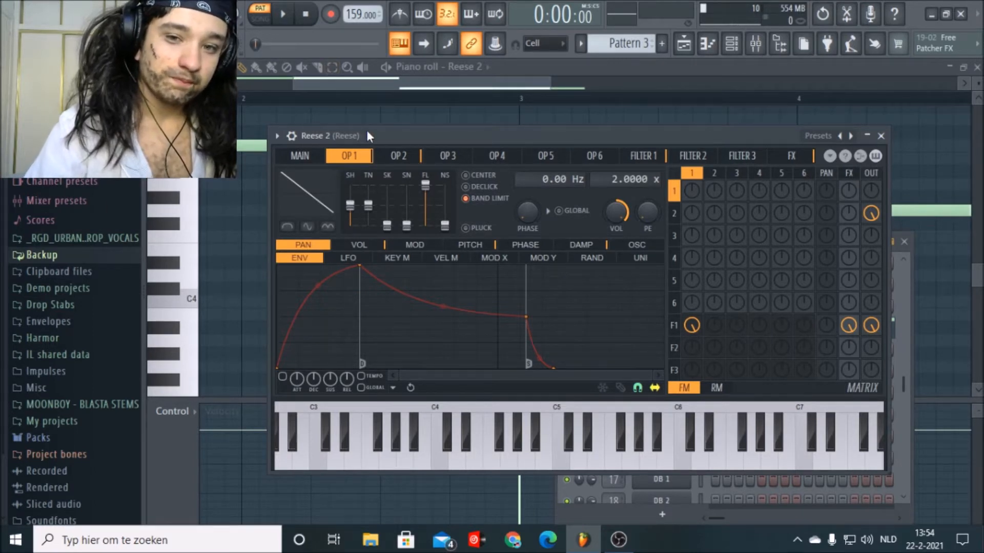
Step: Review the Reese 2 synth's main pitch and unison settings and compare operator 1 with operator 2
left_click_drag(367, 132, 351, 92)
left_click(307, 115)
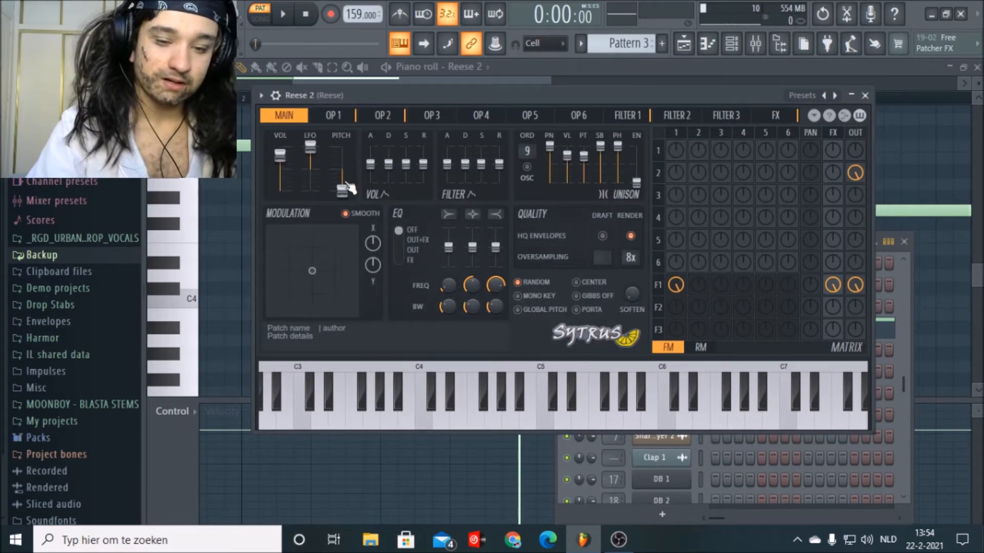
left_click(338, 116)
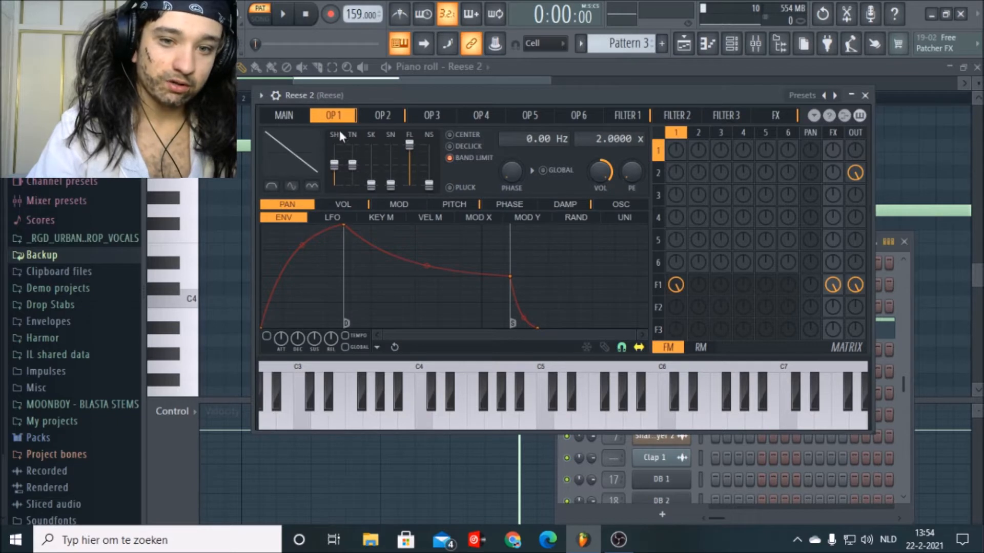
left_click(383, 119)
left_click(443, 119)
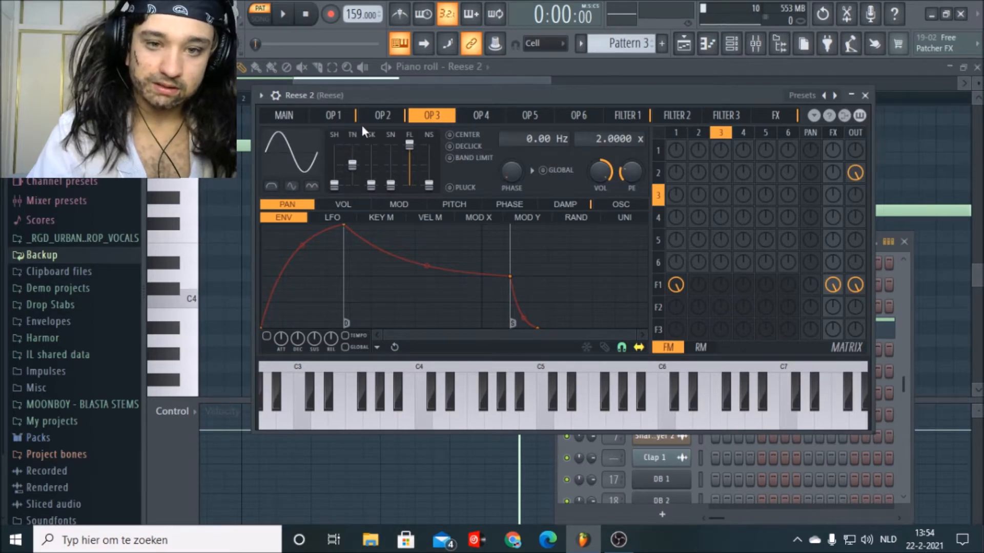
left_click(376, 119)
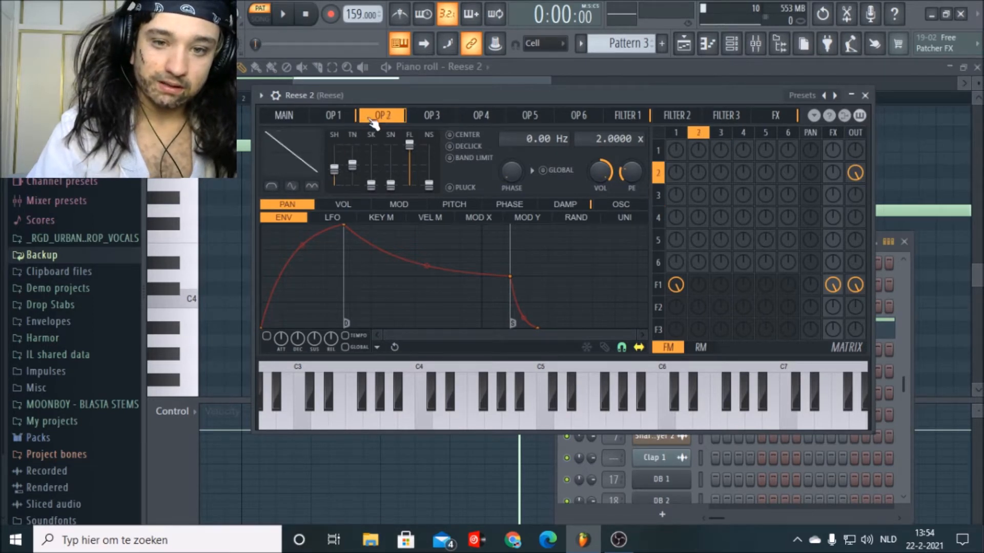
left_click(329, 116)
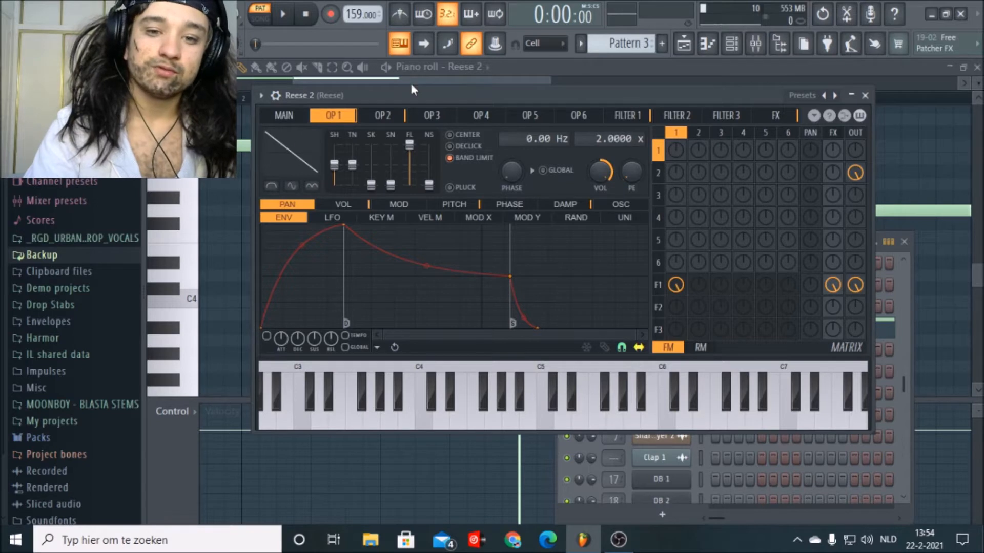
left_click(394, 118)
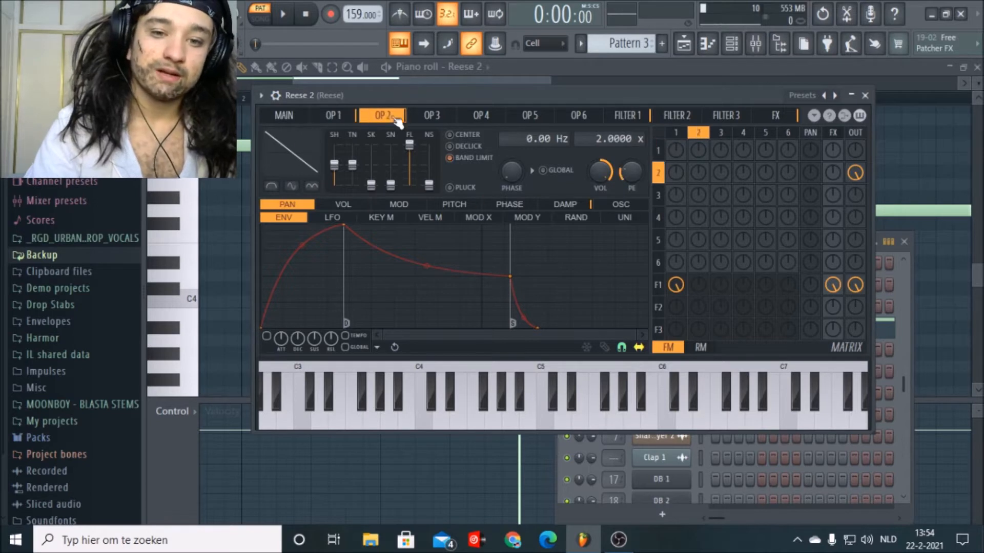
Step: Examine the Filter 1 settings and the FX page's delay section of the Reese 2 synth, and close its window
left_click(640, 118)
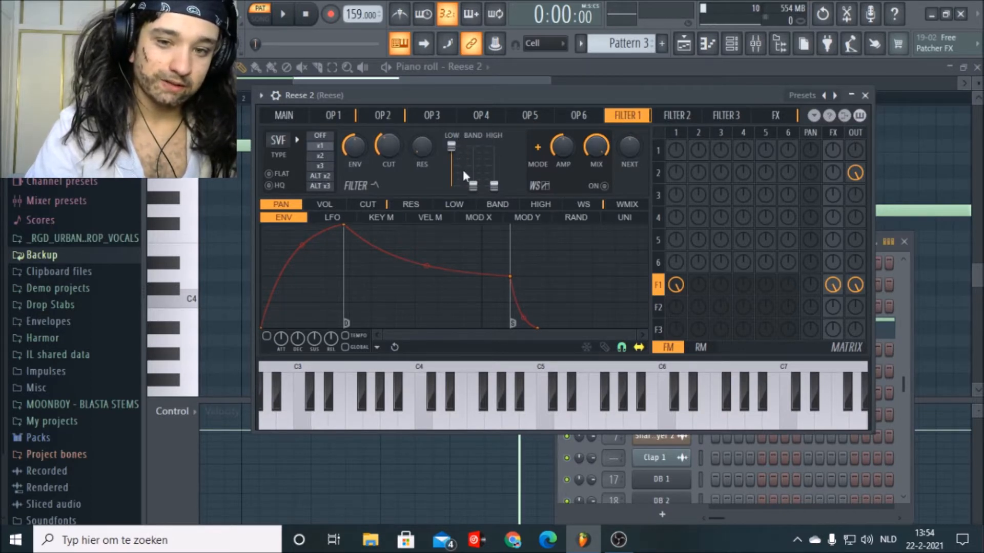
left_click(776, 117)
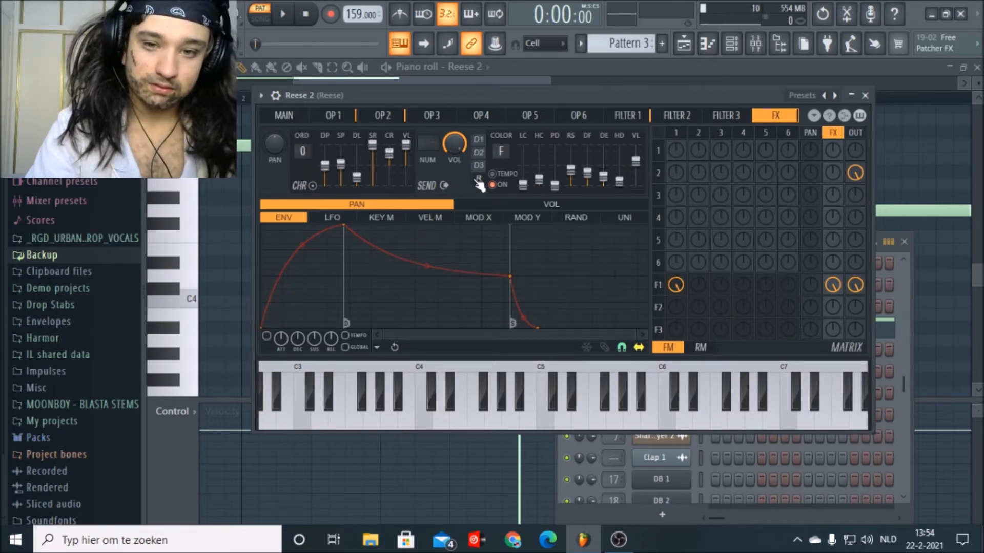
left_click(481, 145)
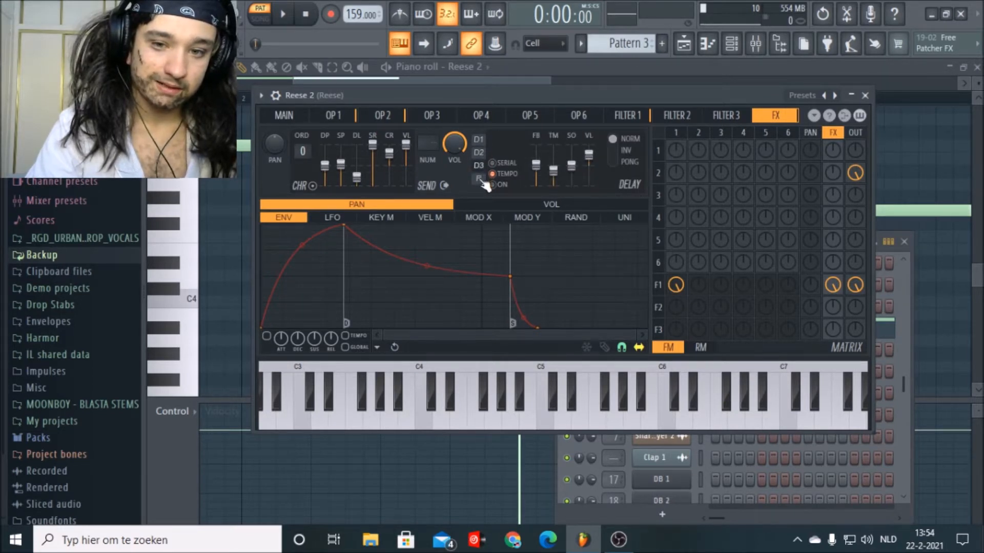
left_click(315, 115)
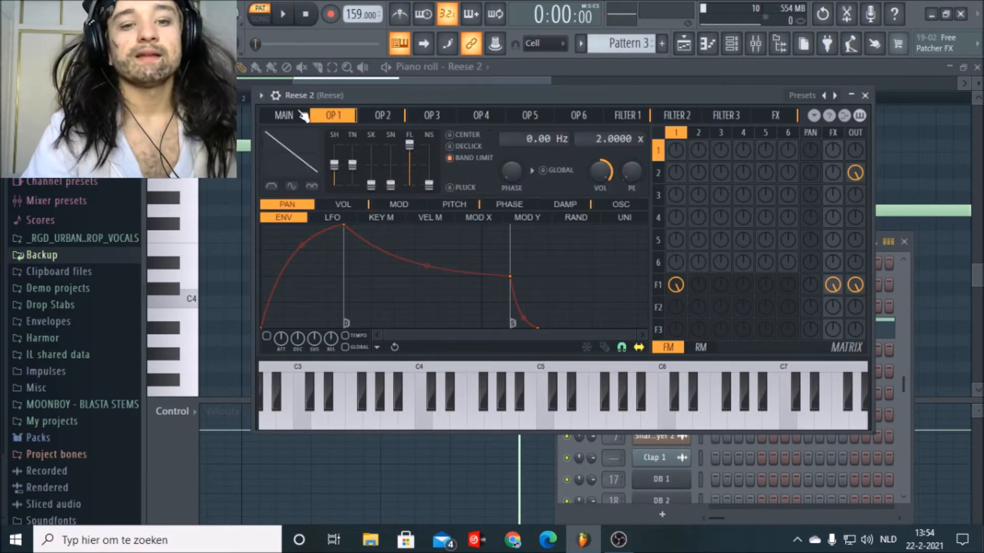
left_click(304, 117)
left_click(865, 95)
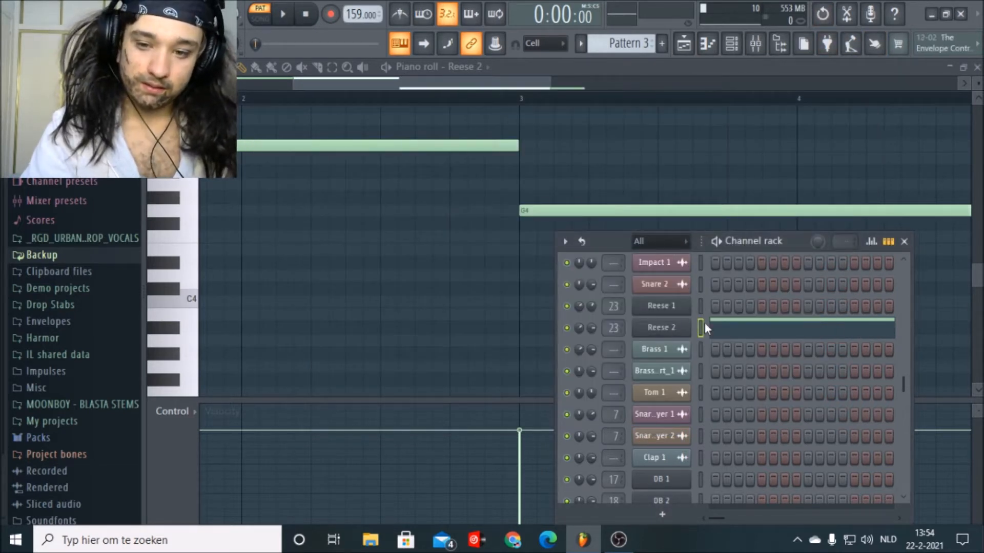
Step: Inspect the Distructor effect with its Blood overdrive distortion on the Reese mixer track and close the effect window
left_click(755, 51)
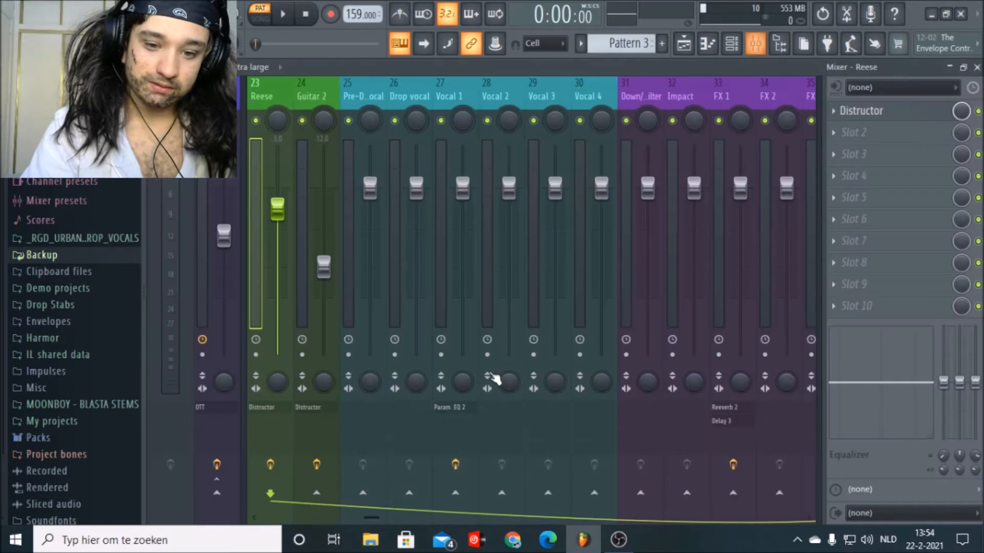
scroll(380, 512, "down", 3)
scroll(374, 520, "up", 3)
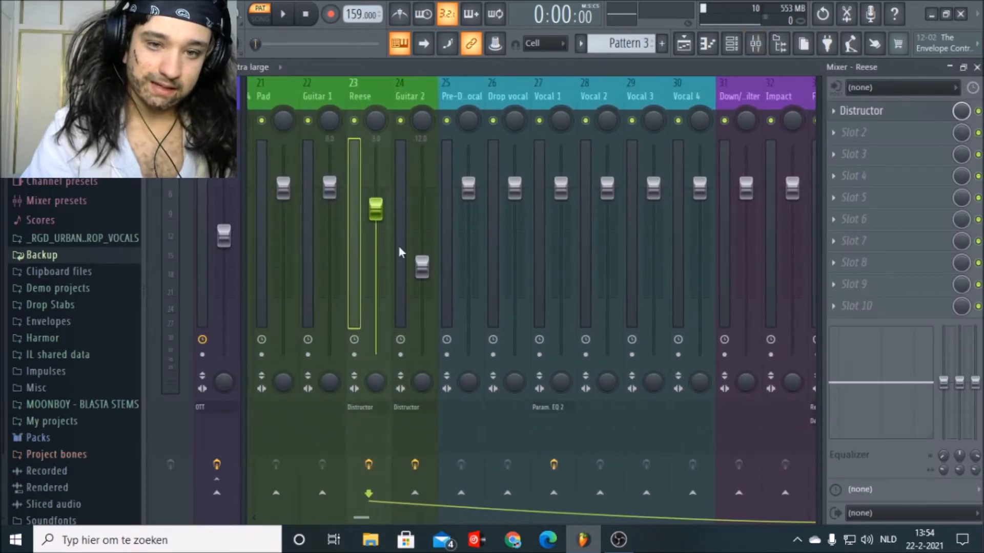
left_click(875, 113)
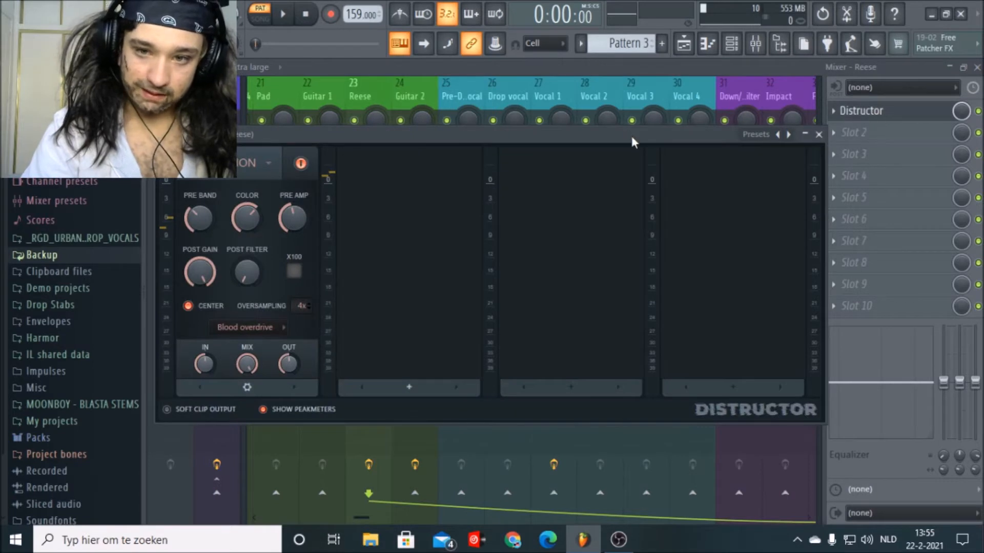
left_click_drag(276, 132, 318, 119)
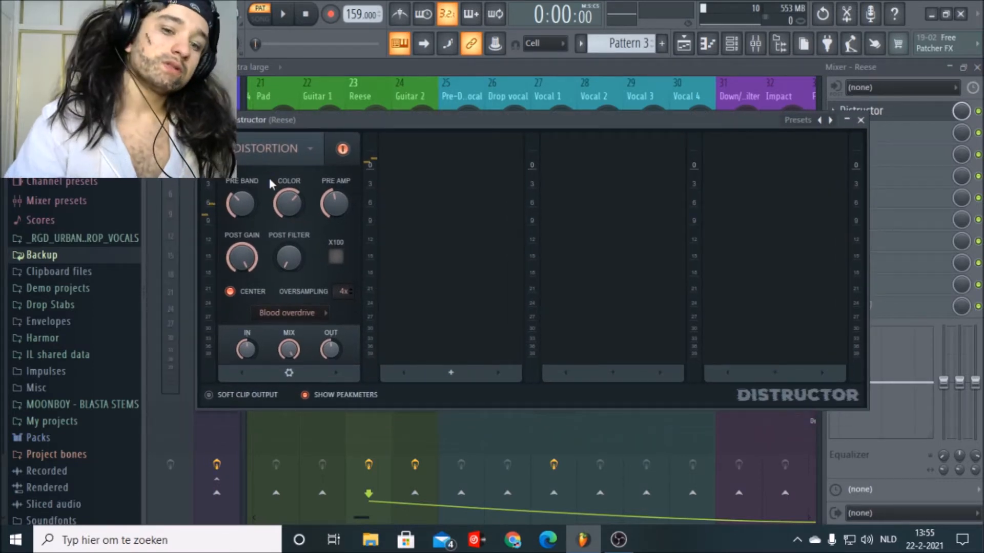
left_click(861, 123)
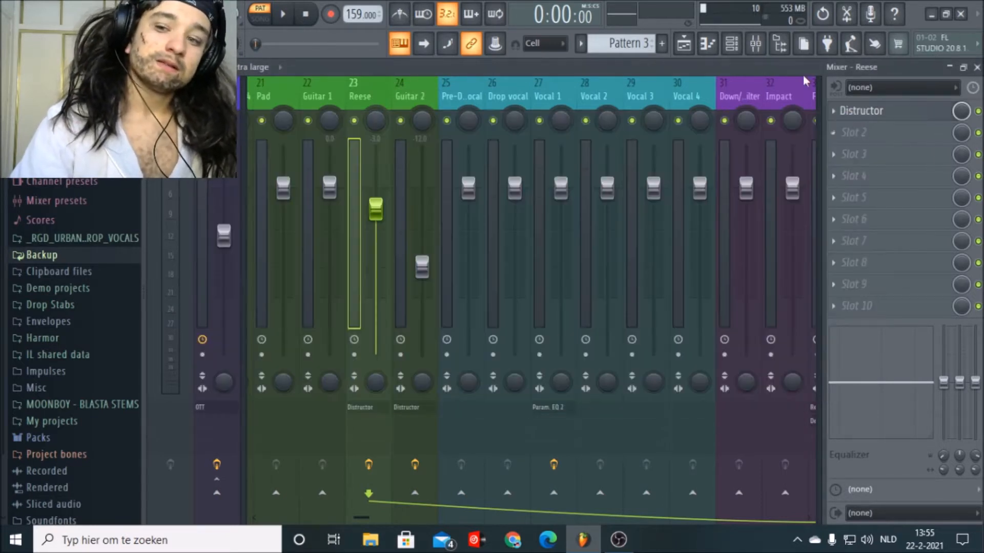
Step: Open the Reese 1 synth from the channel rack and expand its window to show the main settings
left_click(731, 52)
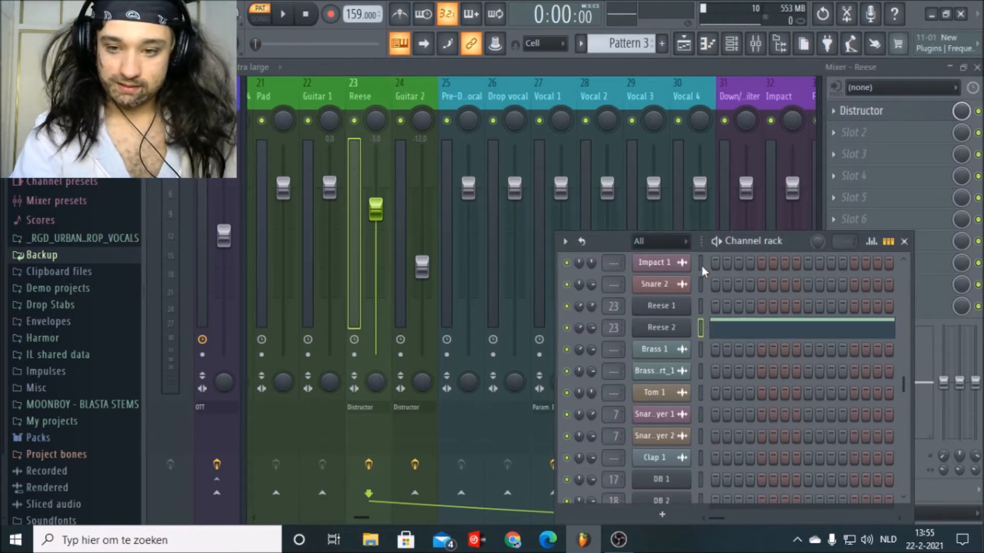
left_click(691, 309)
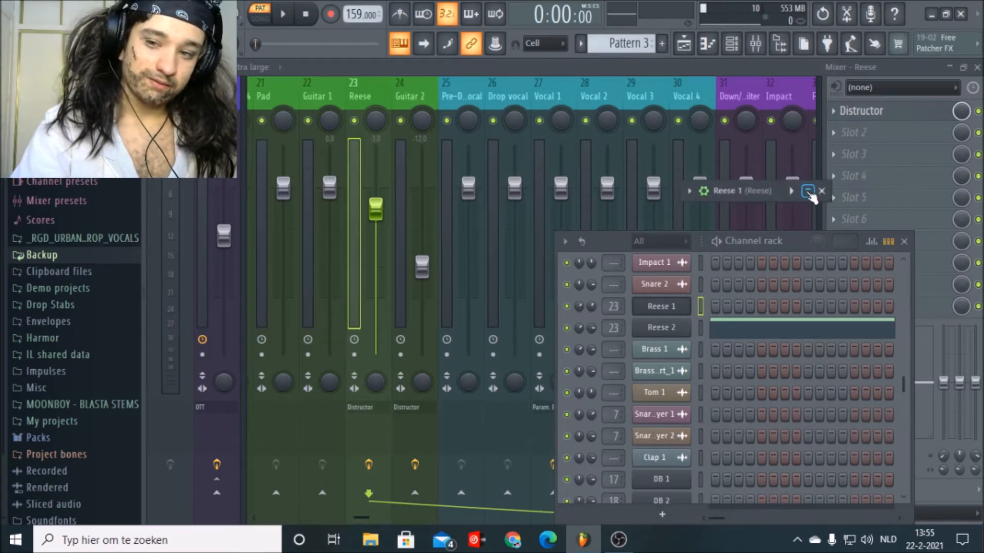
left_click(807, 191)
left_click_drag(558, 192, 608, 109)
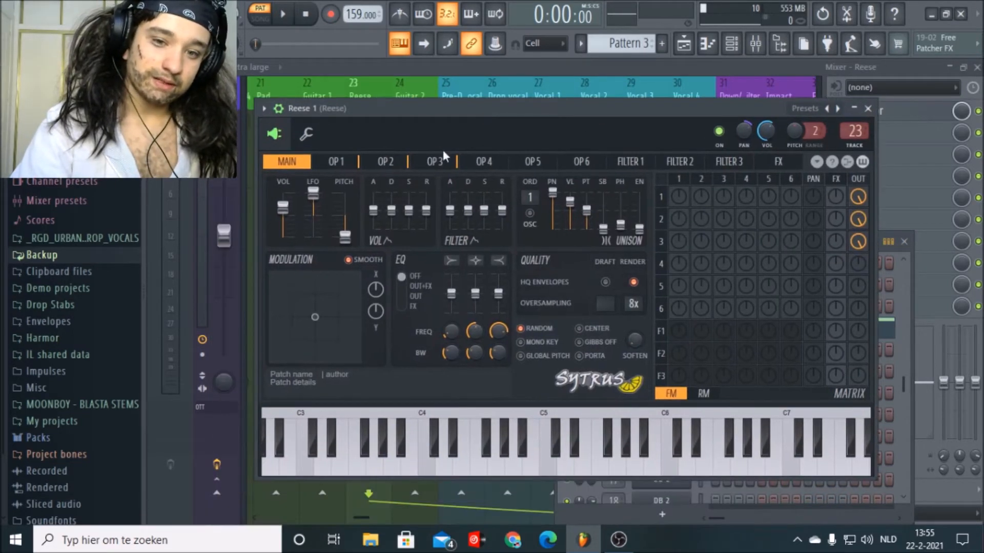
Step: Compare the waveforms and settings of operators 1, 2 and 3 in the Reese 1 synth and close its window
left_click(338, 162)
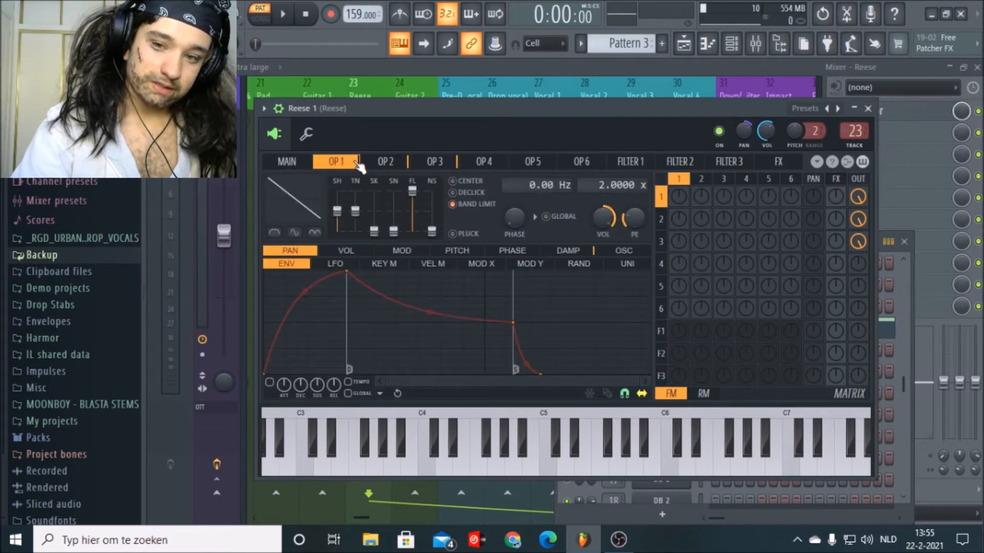
left_click(388, 163)
left_click(415, 164)
left_click(392, 163)
left_click(413, 164)
left_click(385, 159)
left_click(348, 165)
left_click(388, 165)
left_click(435, 165)
left_click(393, 166)
left_click(349, 161)
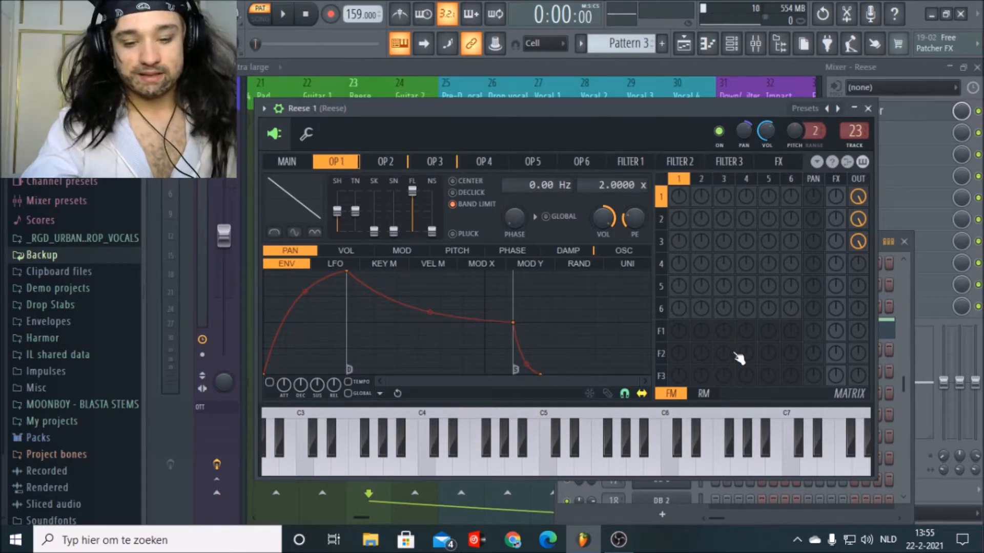
left_click(867, 108)
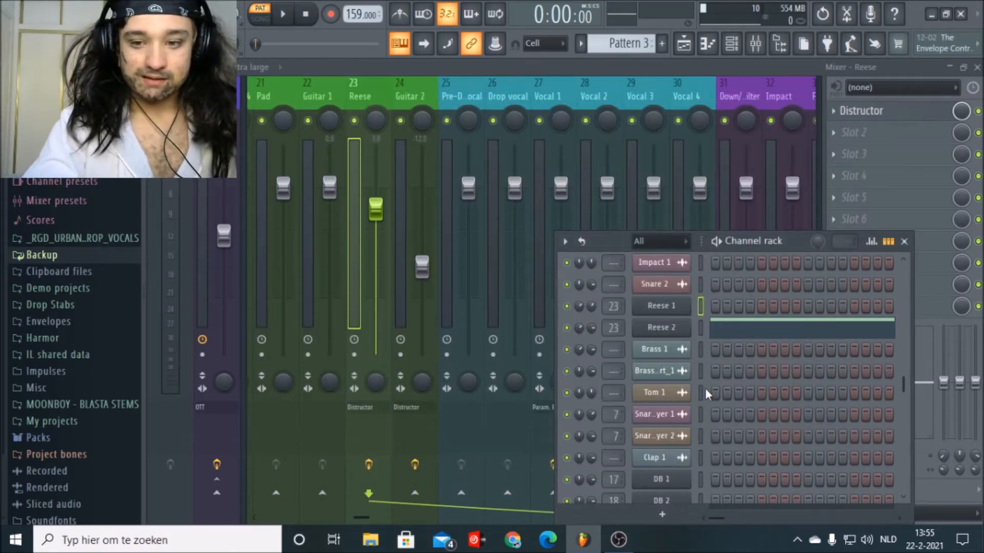
Step: Return to the playlist and survey the intro's drum, vocal, impact and instrument tracks
left_click(684, 43)
scroll(450, 377, "down", 4)
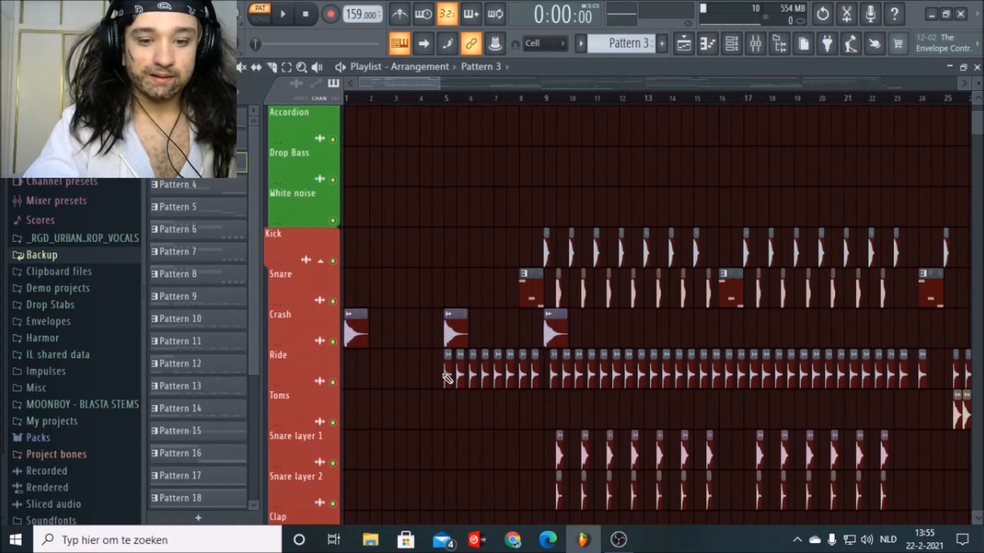
scroll(388, 109, "up", 6)
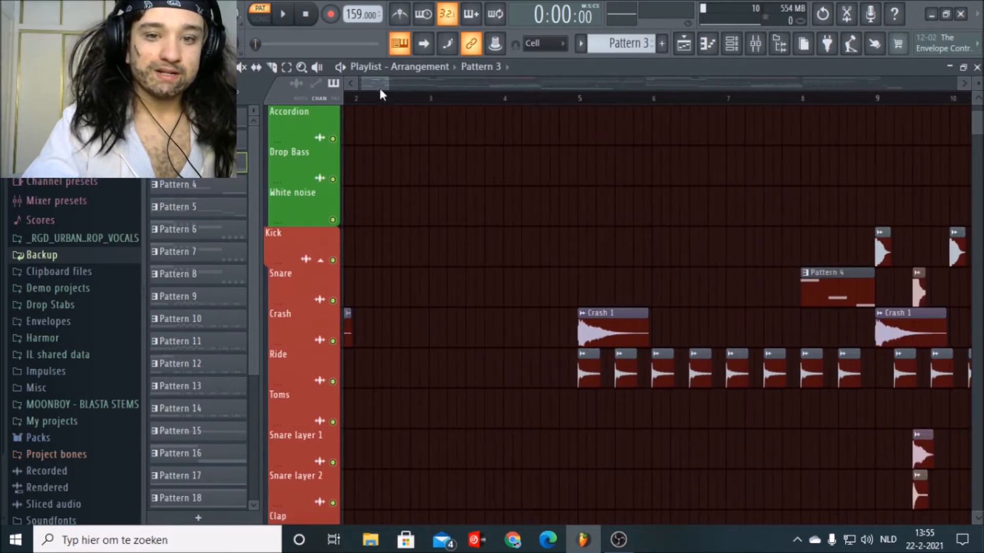
left_click_drag(380, 87, 343, 98)
scroll(405, 297, "down", 7)
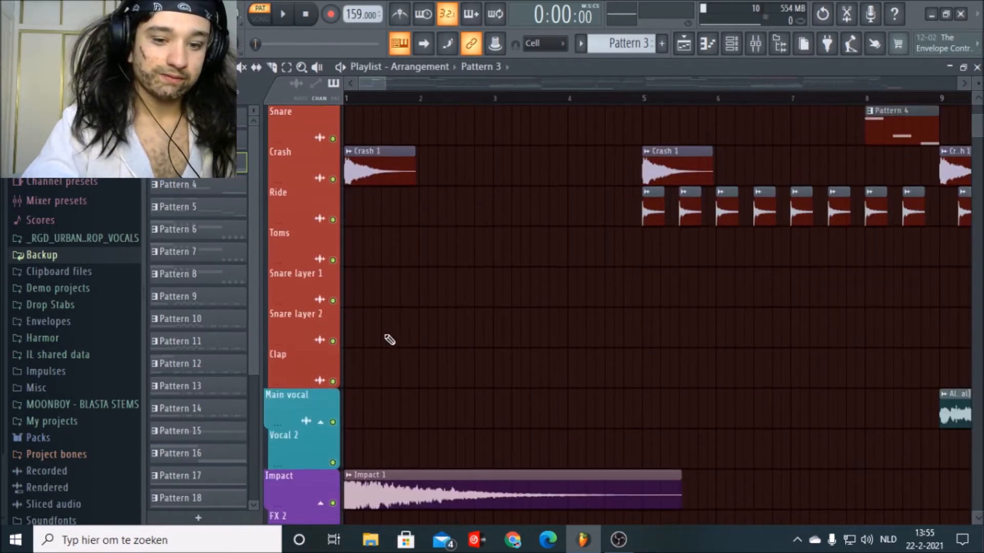
scroll(400, 379, "down", 5)
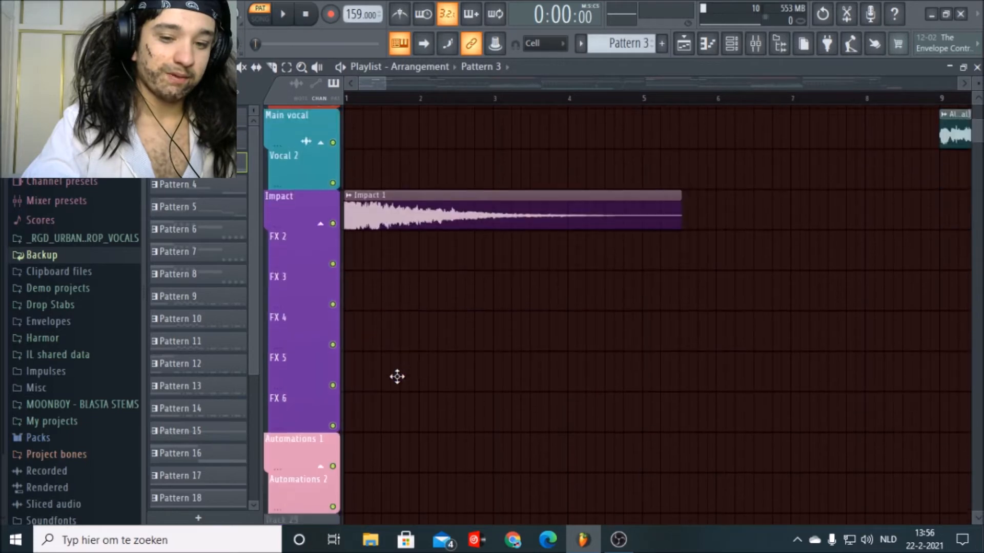
scroll(397, 400, "up", 11)
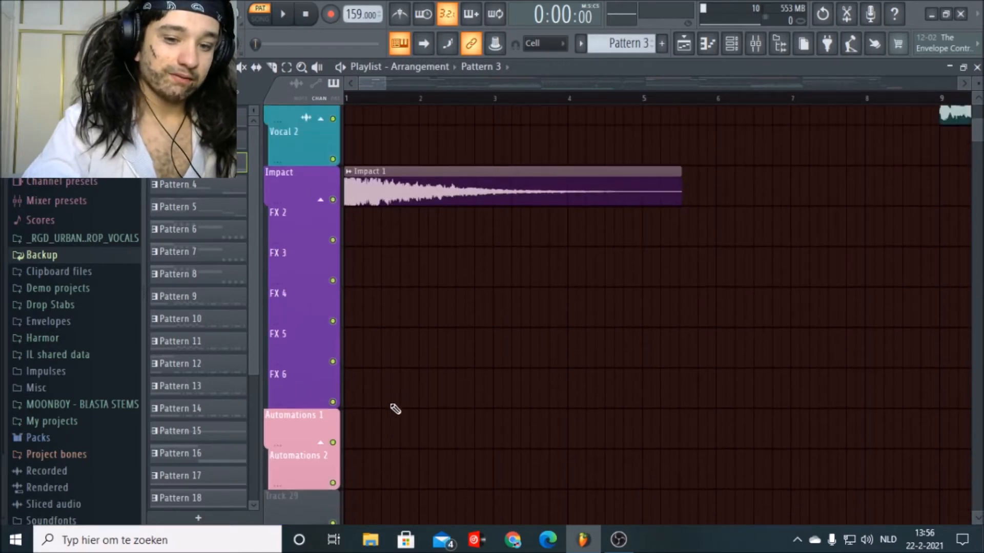
scroll(377, 287, "up", 5)
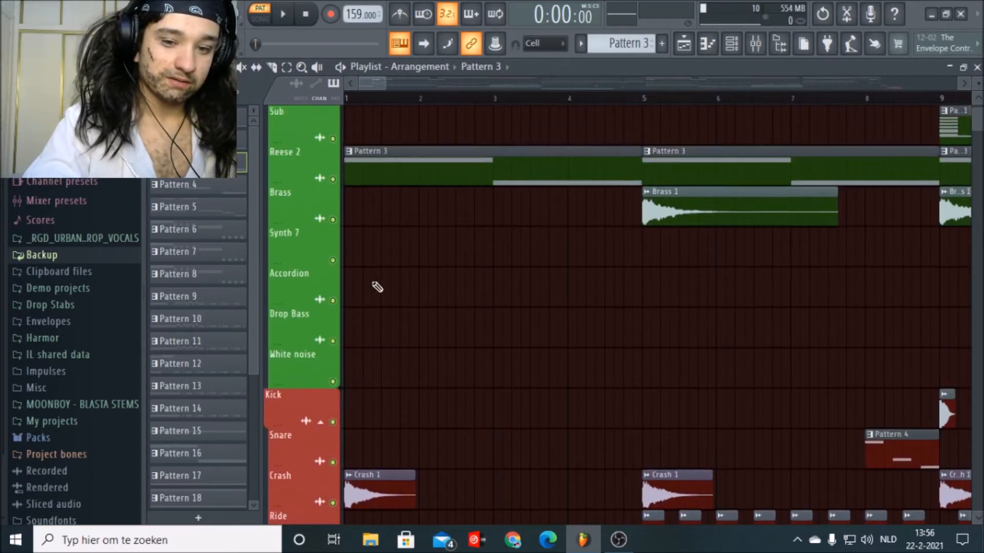
scroll(464, 100, "down", 8)
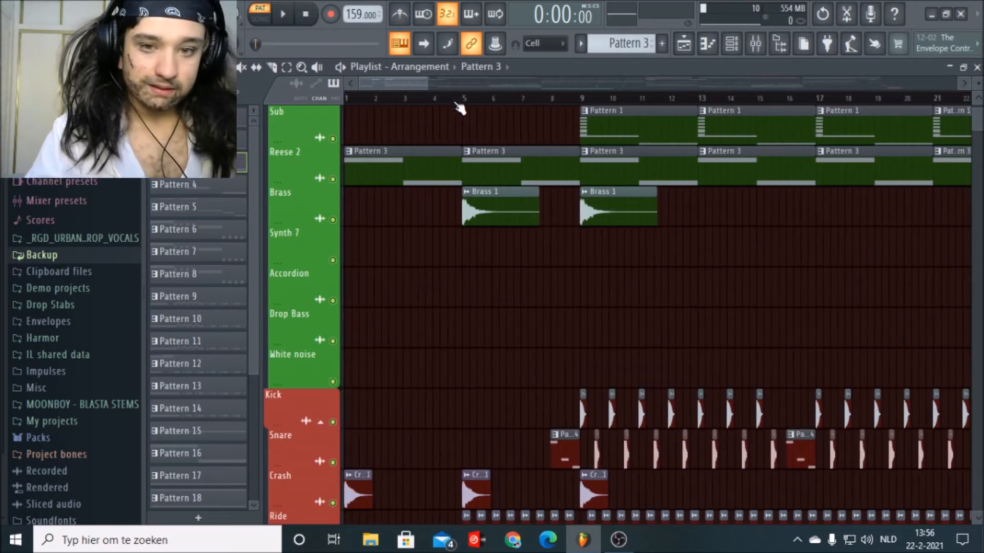
Step: Inspect the sampler settings of the Brass 1 clip at bar 5 and close its window
scroll(319, 170, "up", 3)
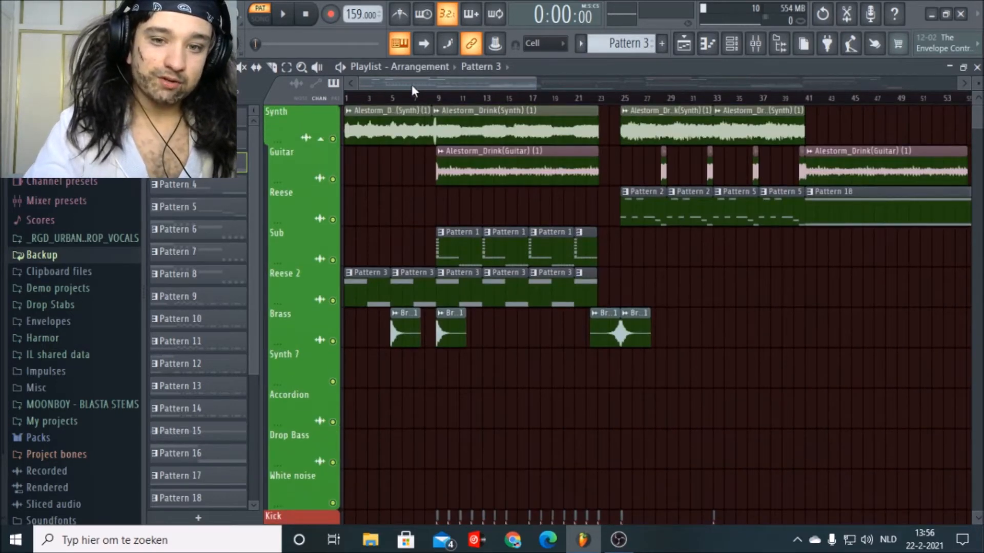
scroll(413, 97, "up", 6)
scroll(393, 87, "left", 3)
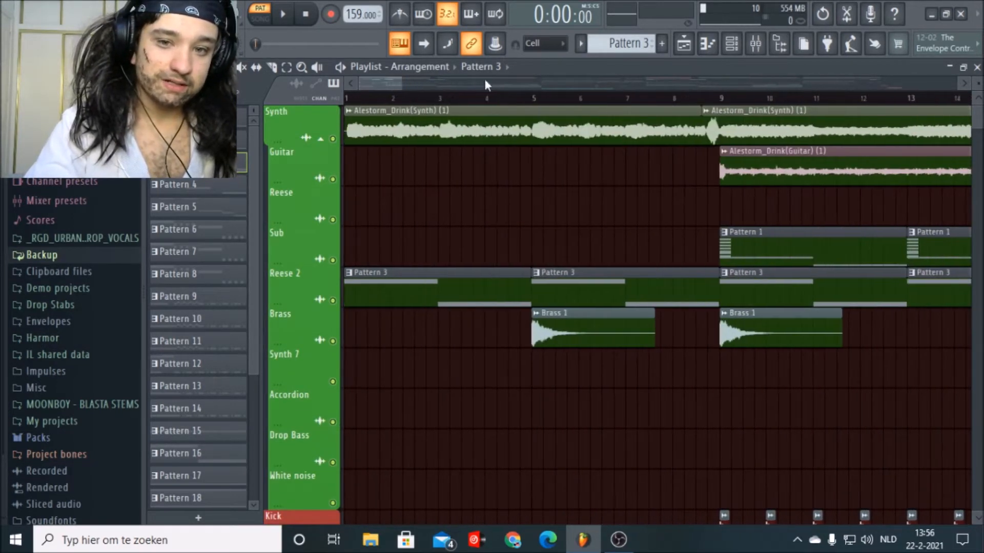
scroll(566, 100, "up", 4)
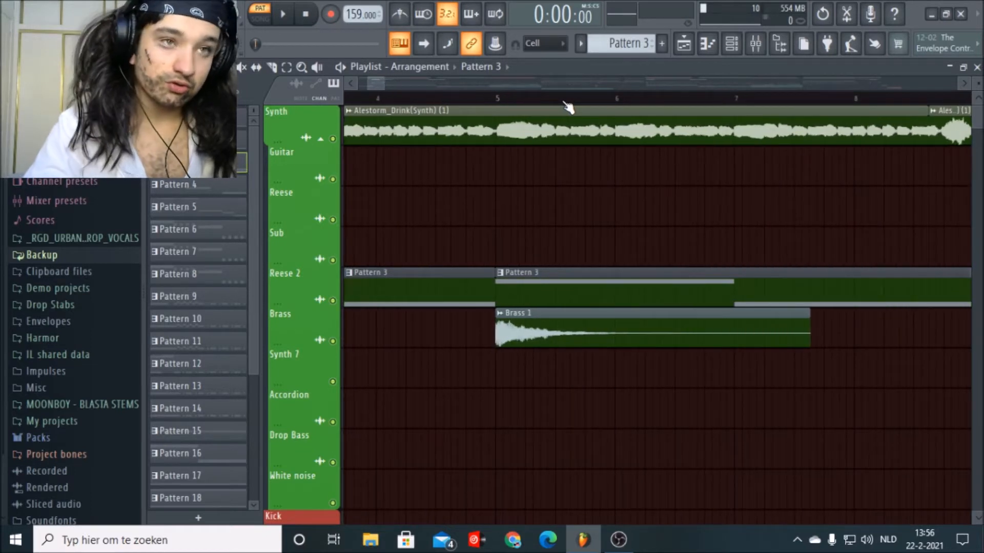
scroll(568, 107, "up", 2)
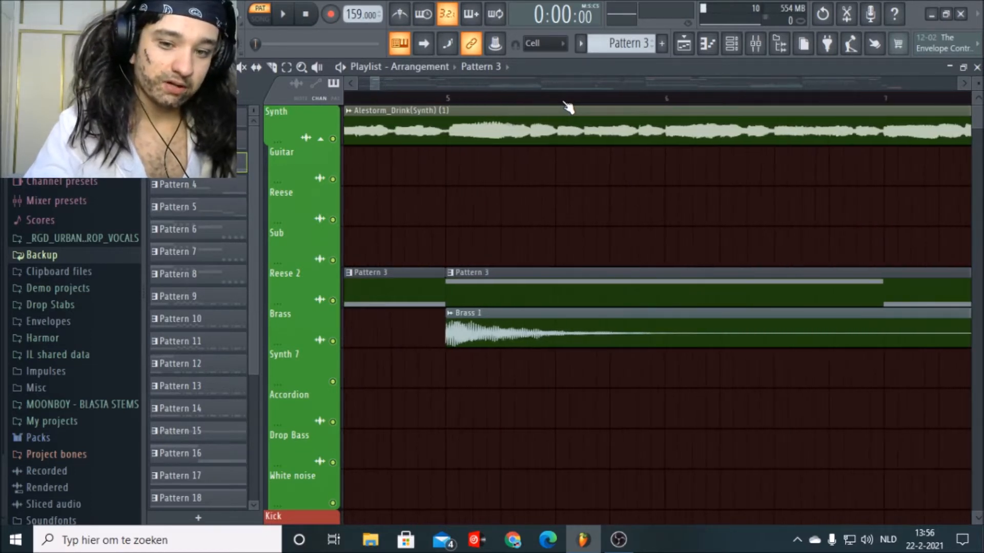
double_click(490, 307)
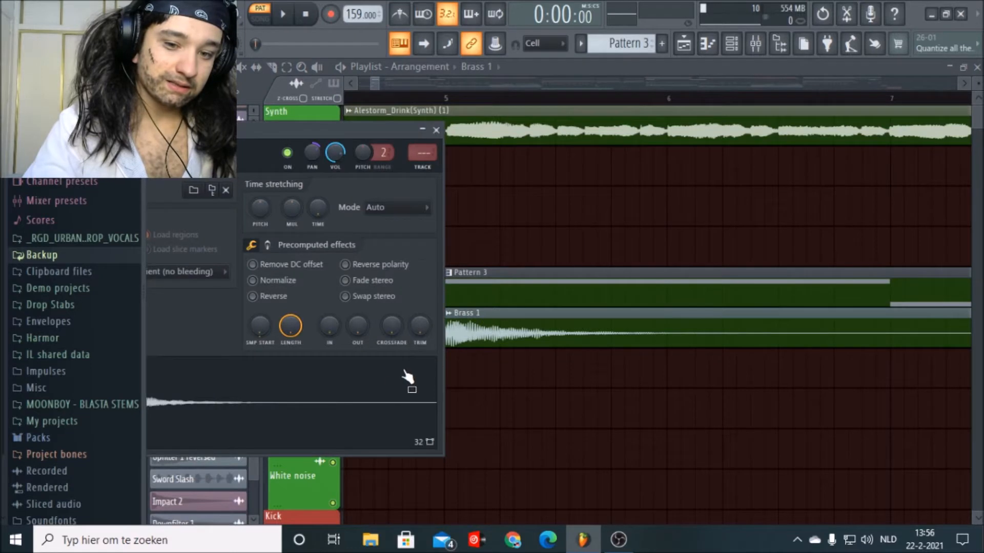
left_click(436, 130)
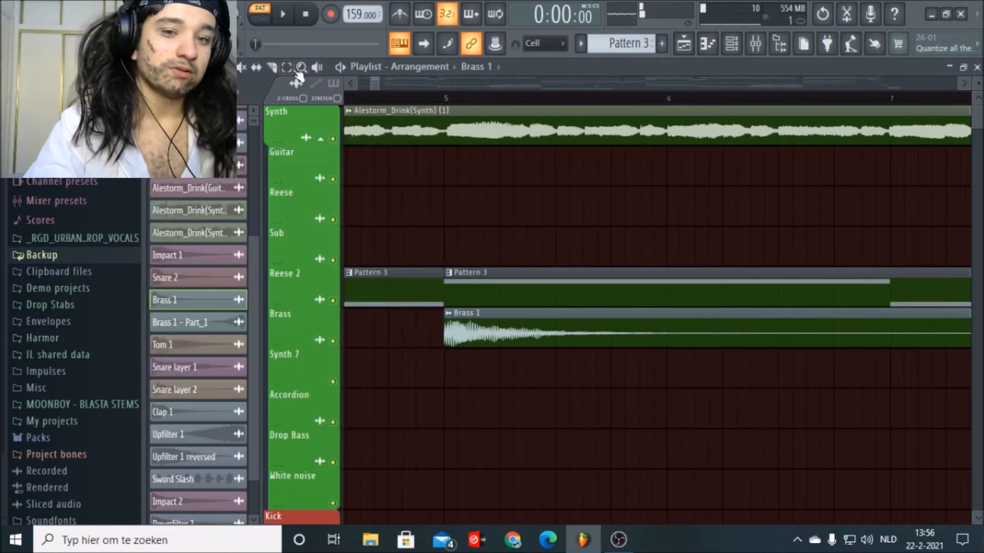
Step: Play the intro of the arrangement from the start in song mode, and stop playback
left_click(293, 68)
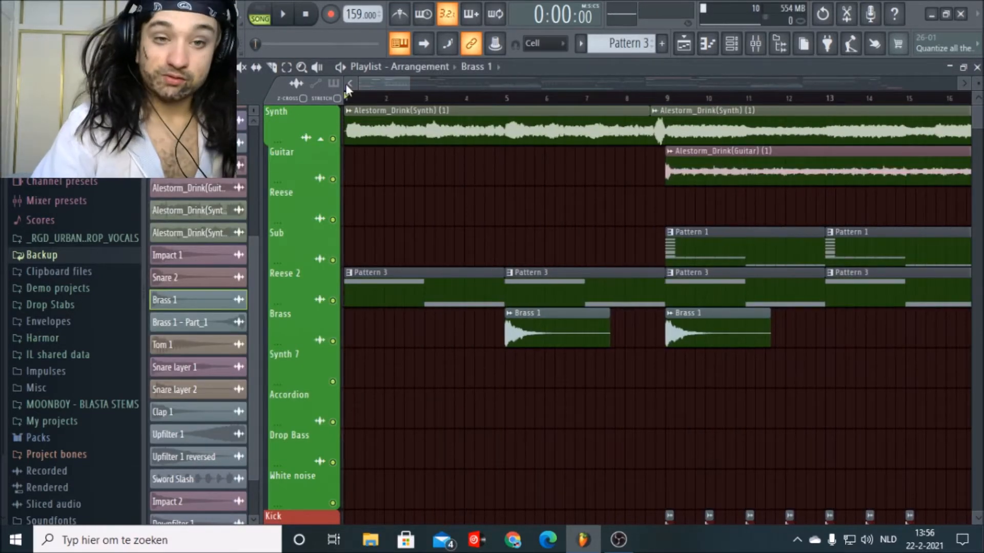
left_click(288, 16)
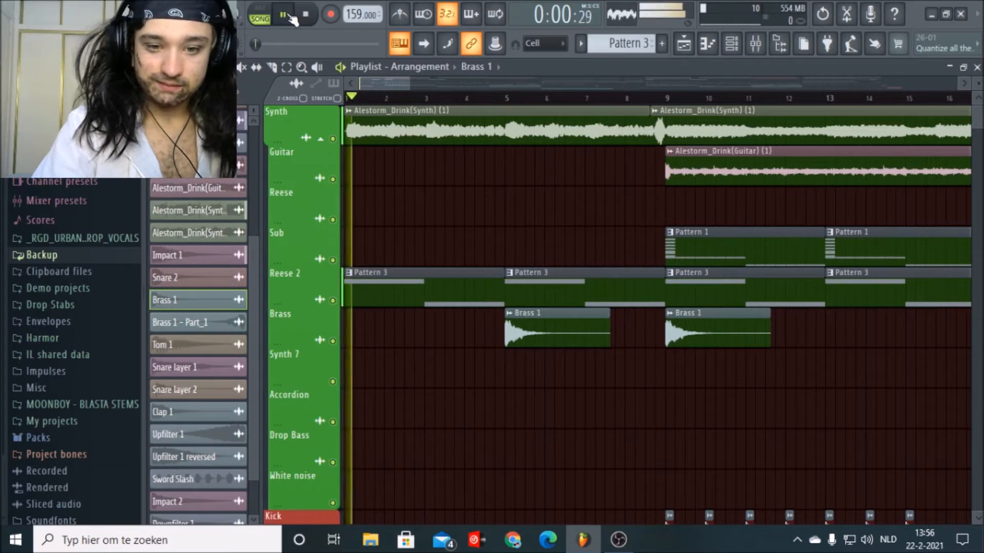
mouse_move(385, 87)
left_mouse_down()
mouse_move(393, 86)
mouse_move(383, 86)
left_mouse_up()
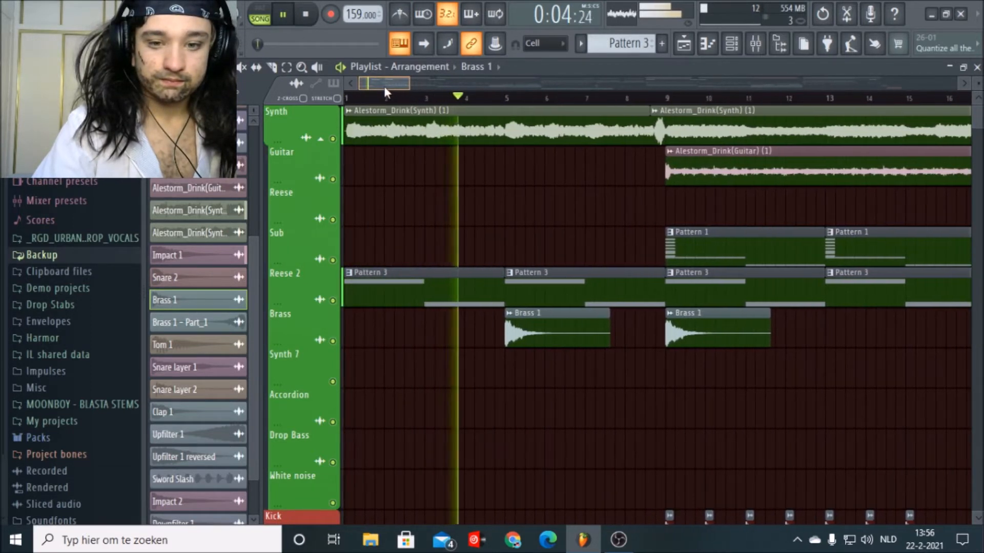
left_click(307, 15)
Step: Audition the first Ride 1 clip at bar 5 with the playback tool
scroll(470, 458, "down", 1)
scroll(470, 458, "down", 20)
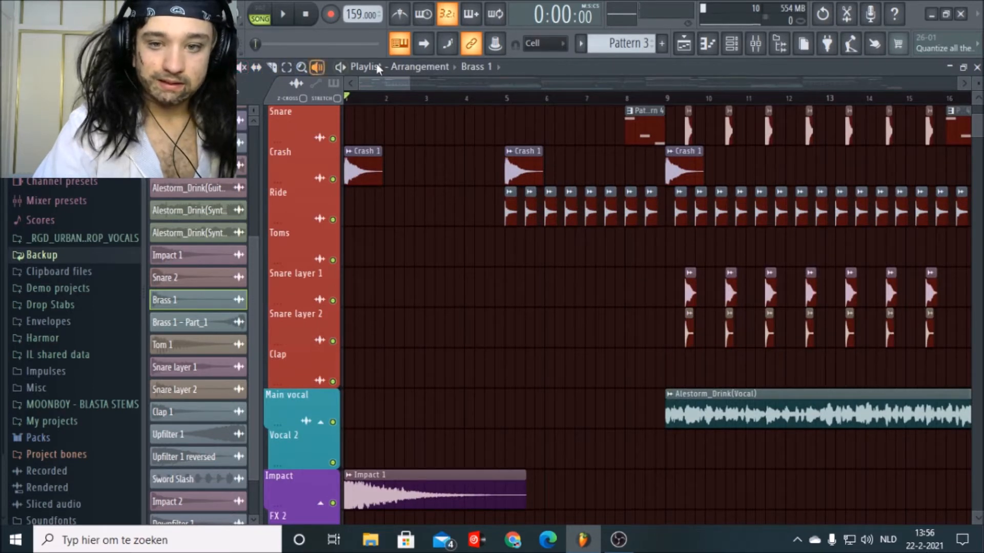
scroll(533, 108, "up", 2)
scroll(532, 106, "up", 4)
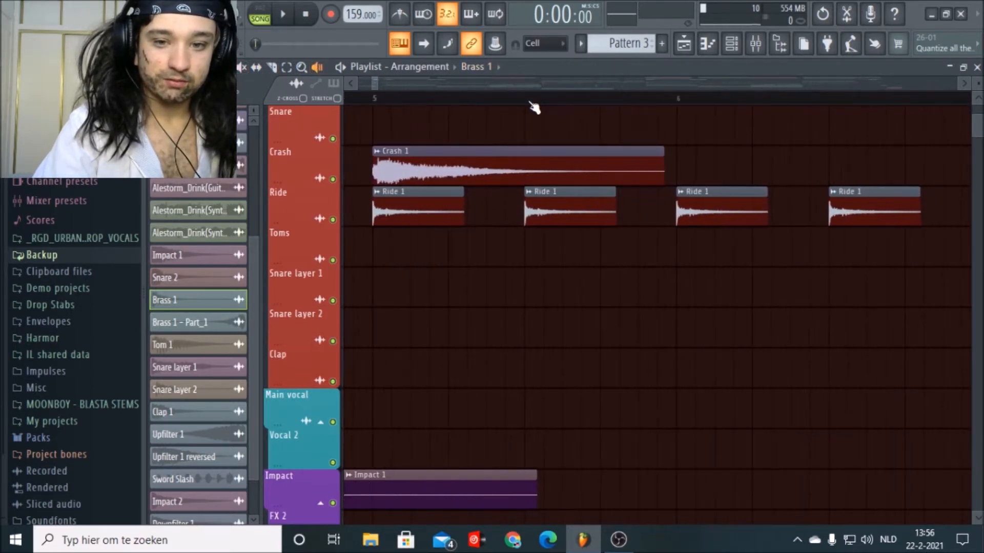
left_click(420, 204)
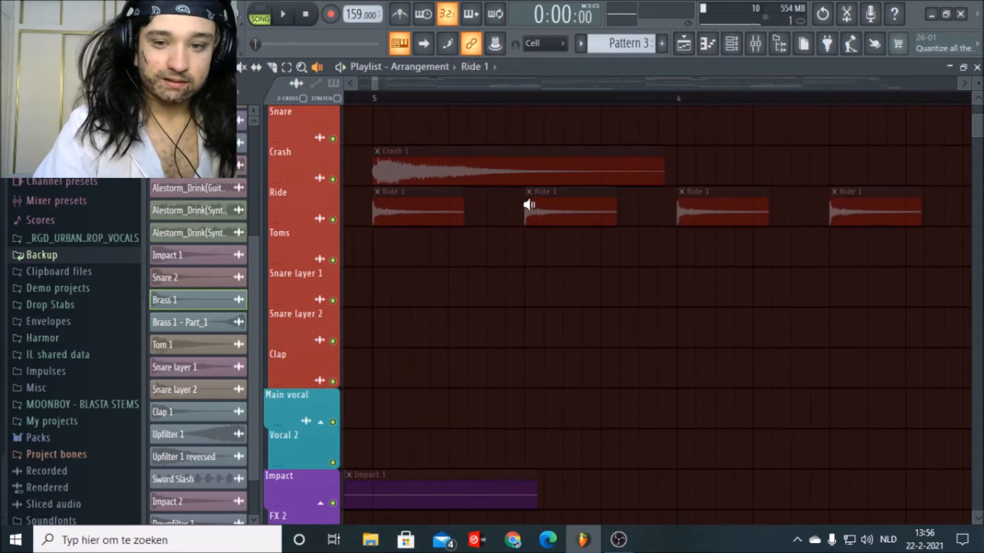
Step: Place the playhead just before bar 9, play the transition into the next section, and stop playback
scroll(484, 100, "down", 3)
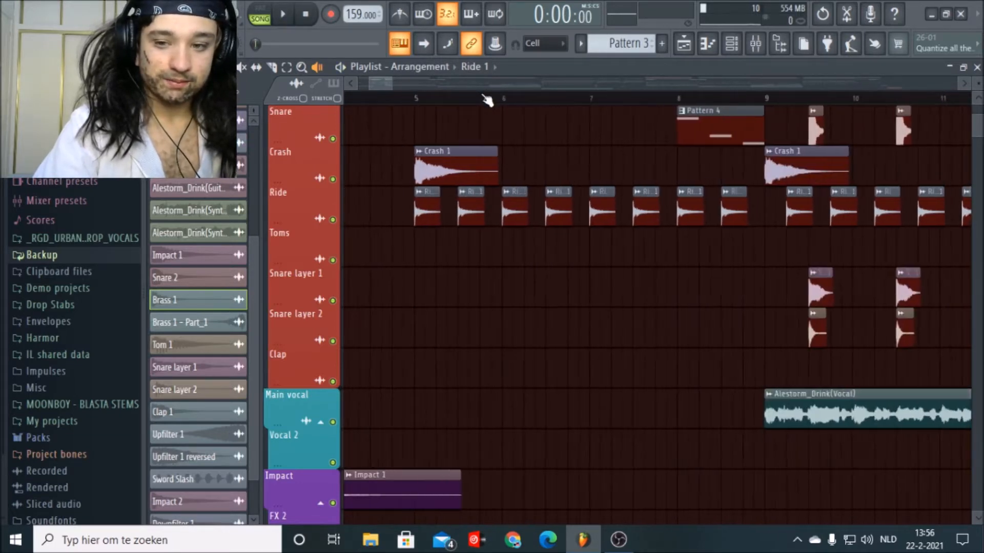
scroll(551, 110, "down", 4)
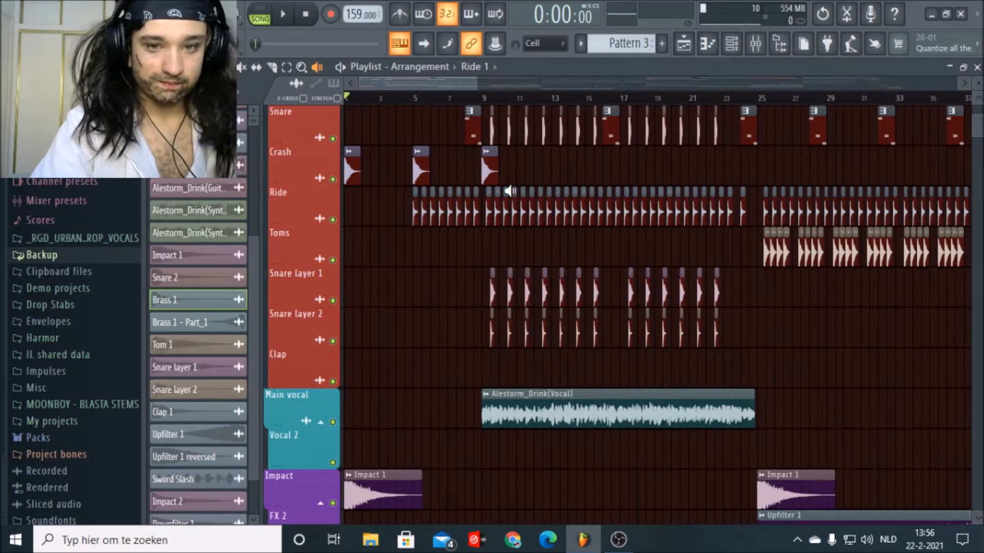
scroll(433, 190, "up", 8)
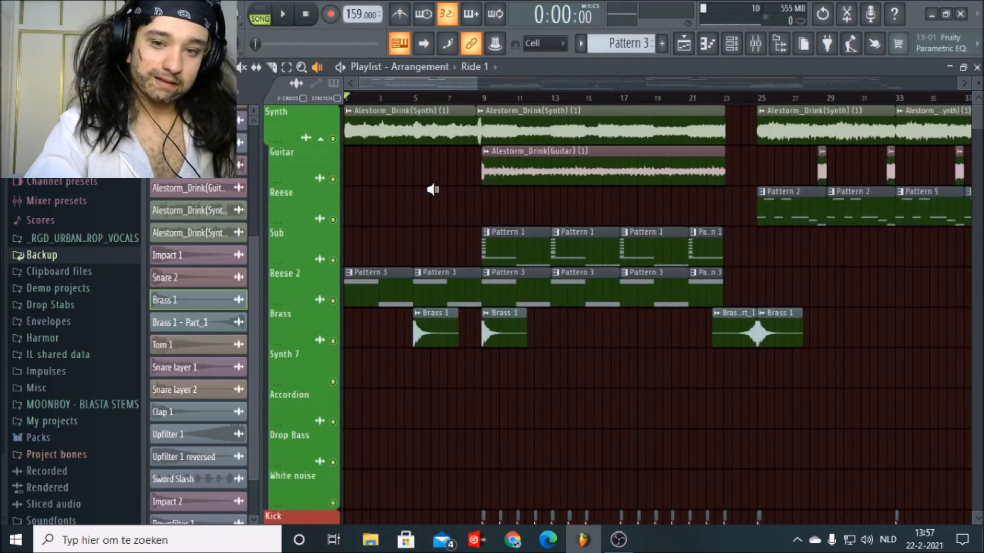
scroll(486, 103, "up", 5)
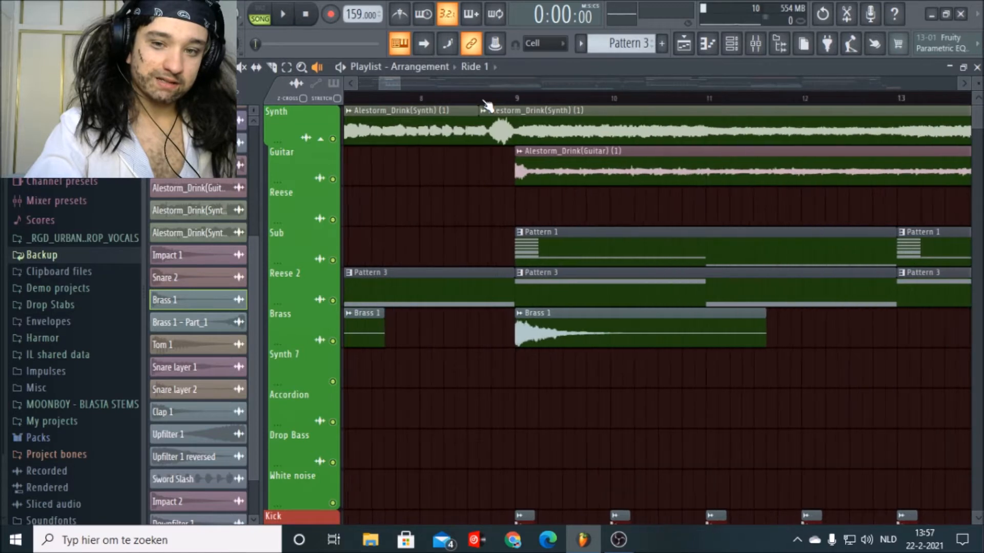
left_click(484, 100)
scroll(486, 103, "down", 4)
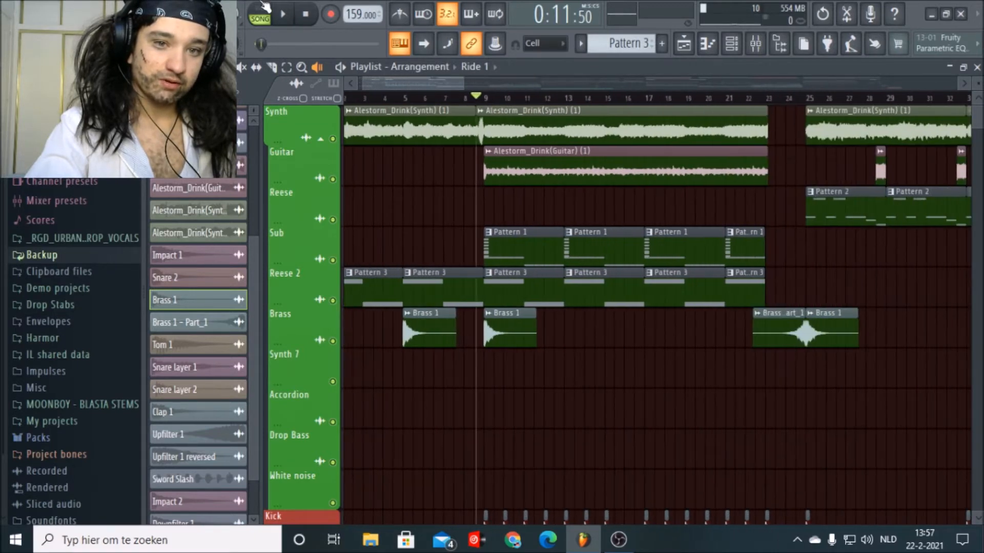
left_click(286, 13)
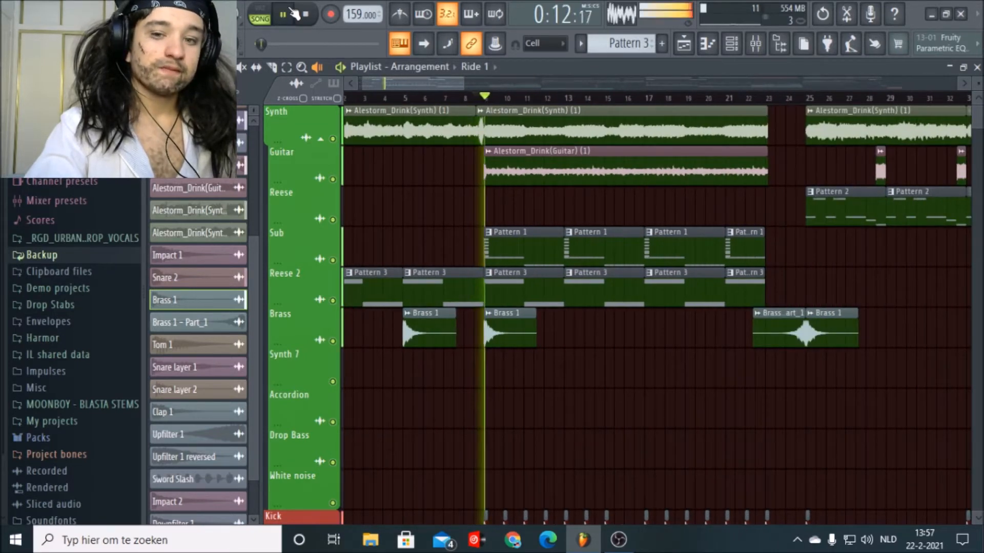
left_click(304, 13)
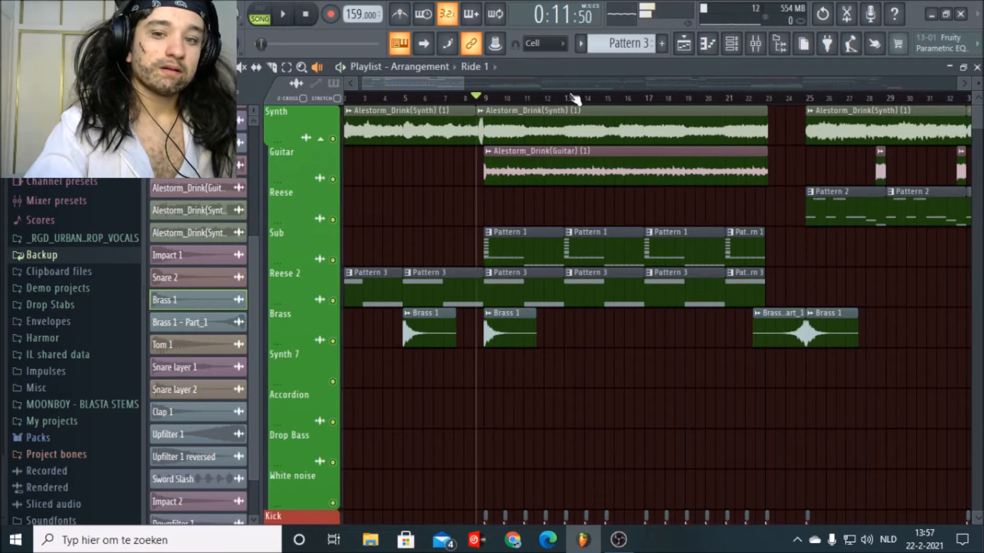
Step: Audition the Guitar, Sub and Reese 2 clips at bar 9 individually with the playback tool
scroll(533, 103, "up", 2)
scroll(505, 105, "up", 2)
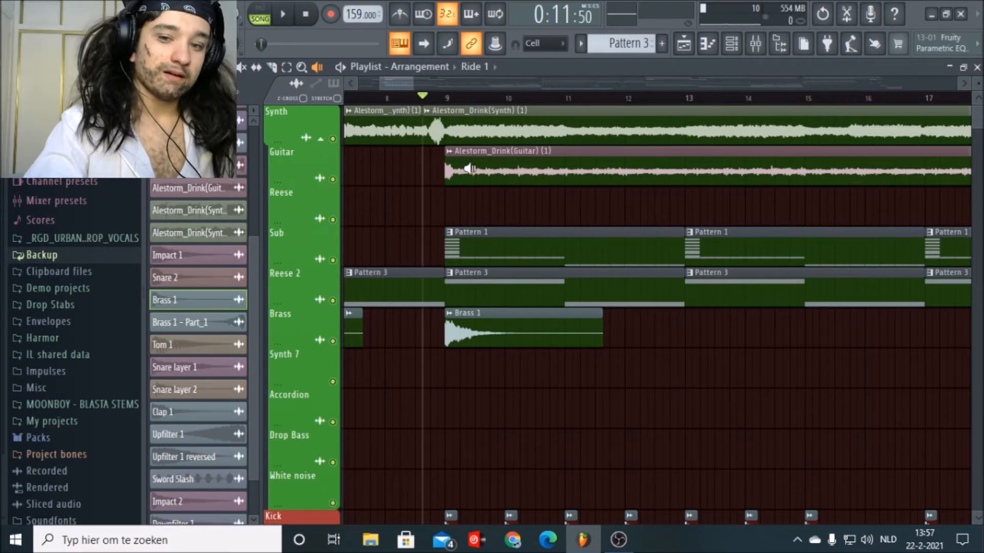
mouse_move(469, 169)
left_mouse_down()
mouse_move(461, 184)
mouse_move(484, 167)
left_mouse_up()
scroll(417, 227, "down", 2)
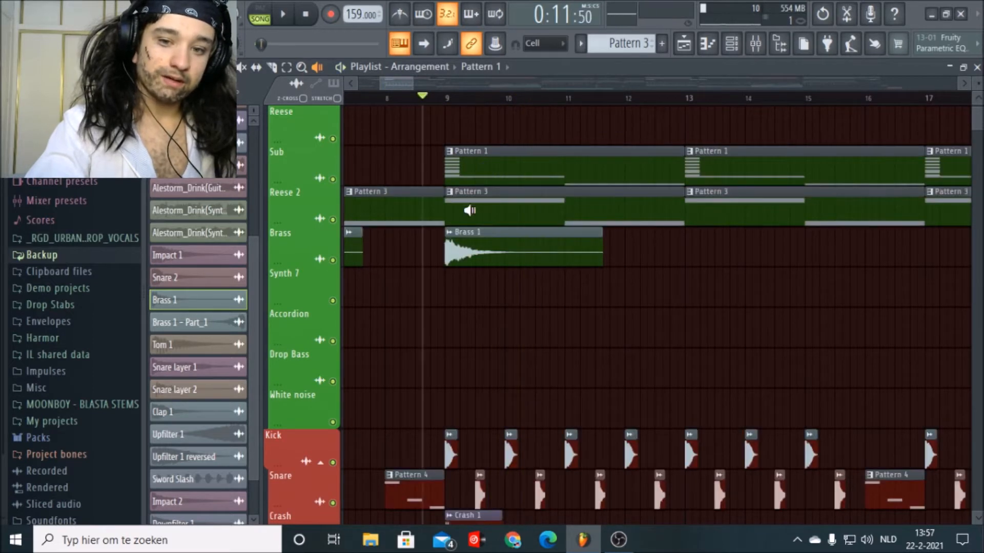
left_click_drag(469, 210, 470, 210)
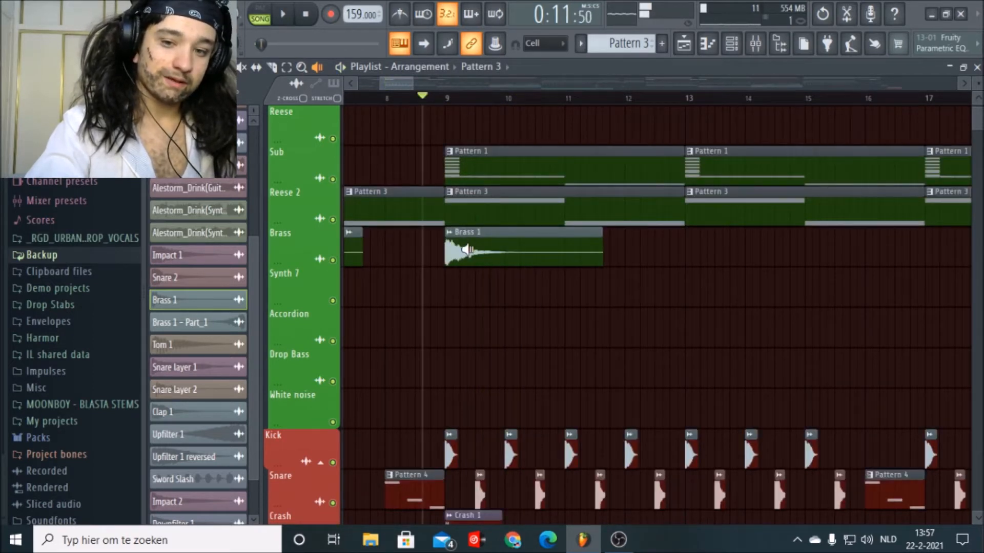
Step: Audition the Brass, Kick, Snare, Snare layer 1, Snare layer 2 and Ride clips from bar 9 individually with the playback tool
left_click_drag(465, 250, 462, 252)
scroll(429, 303, "down", 3)
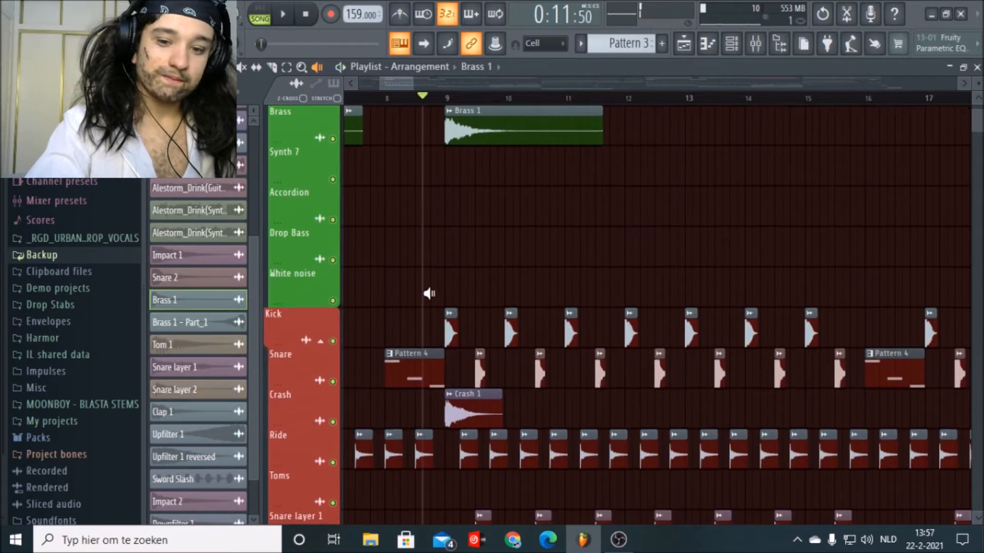
scroll(461, 199, "down", 2)
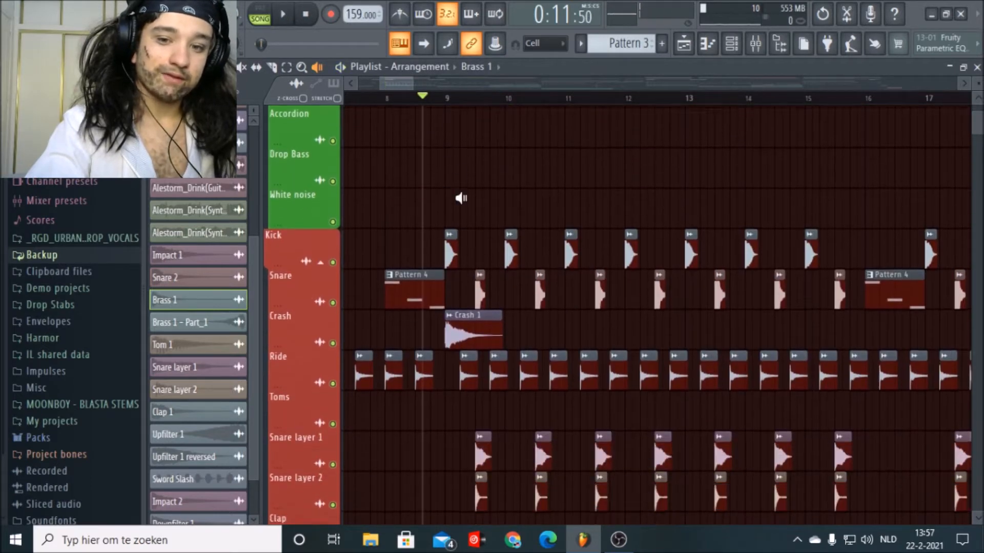
left_click(450, 245)
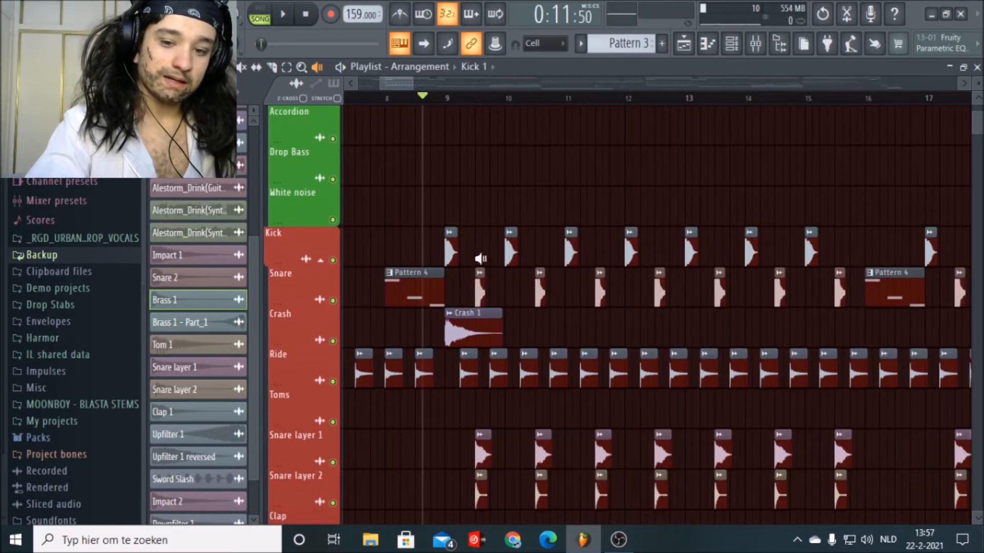
left_click(478, 278)
left_click(479, 447)
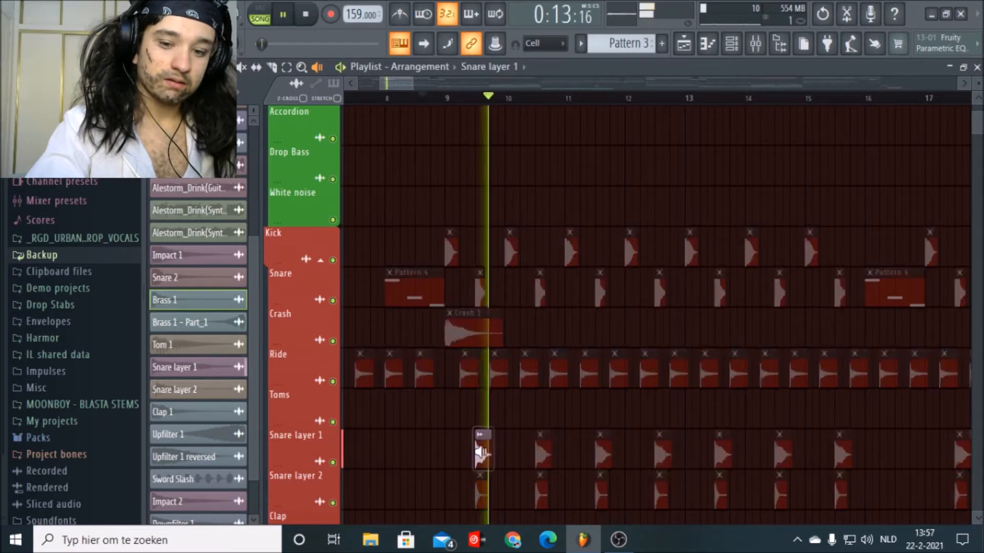
left_click(477, 493)
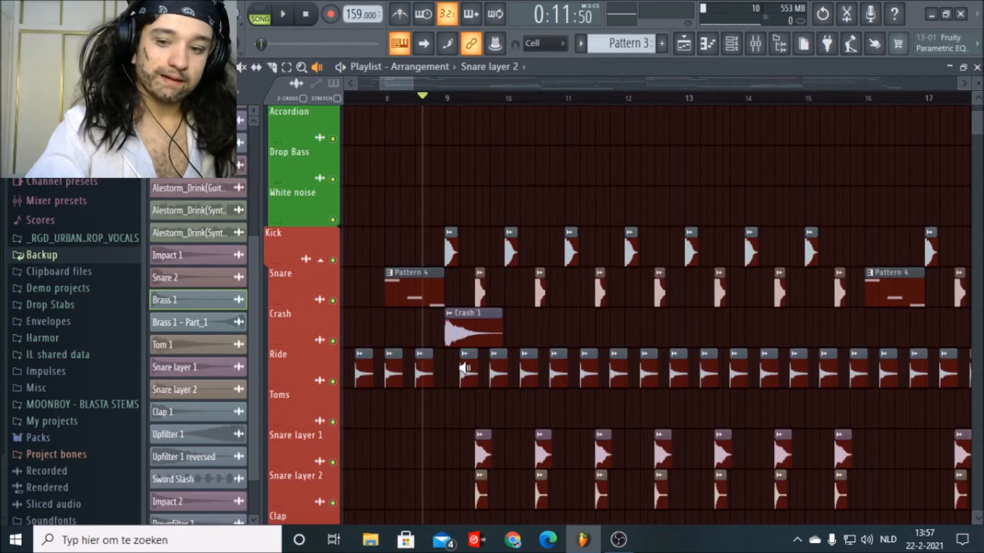
left_click_drag(464, 368, 815, 372)
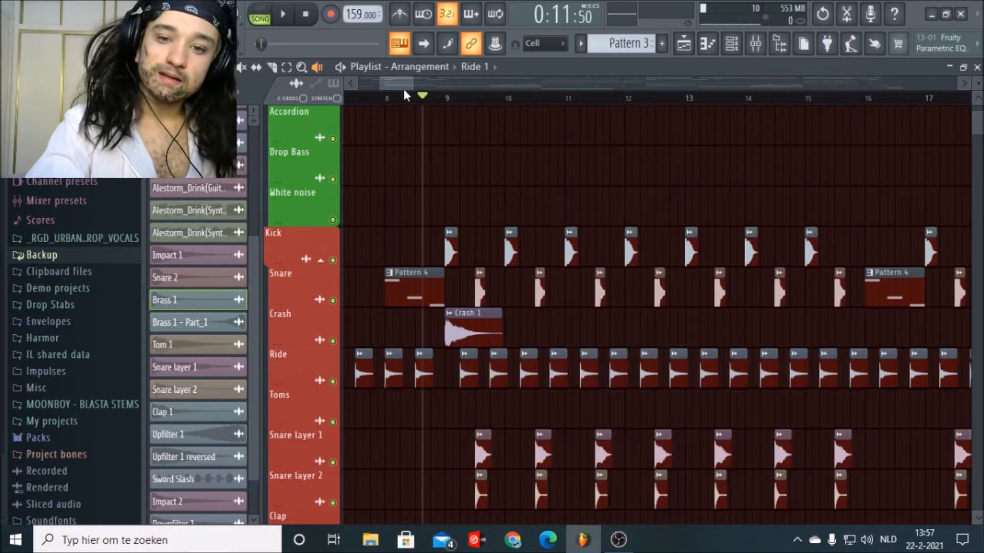
Step: Audition the Pattern 4 snare fill at bar 8 with the playback tool
scroll(404, 90, "up", 1)
scroll(434, 104, "up", 4)
scroll(442, 105, "up", 4)
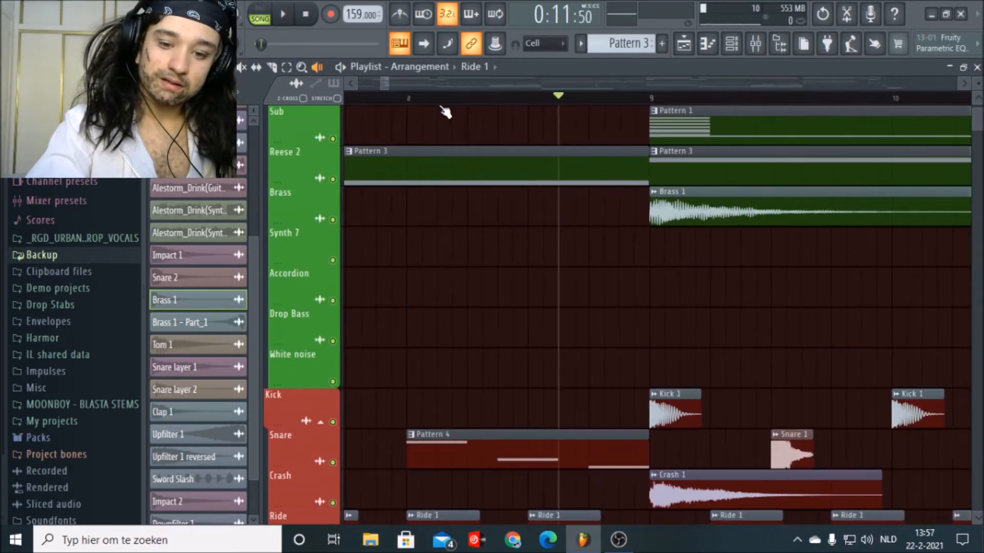
scroll(446, 110, "down", 4)
left_click(436, 282)
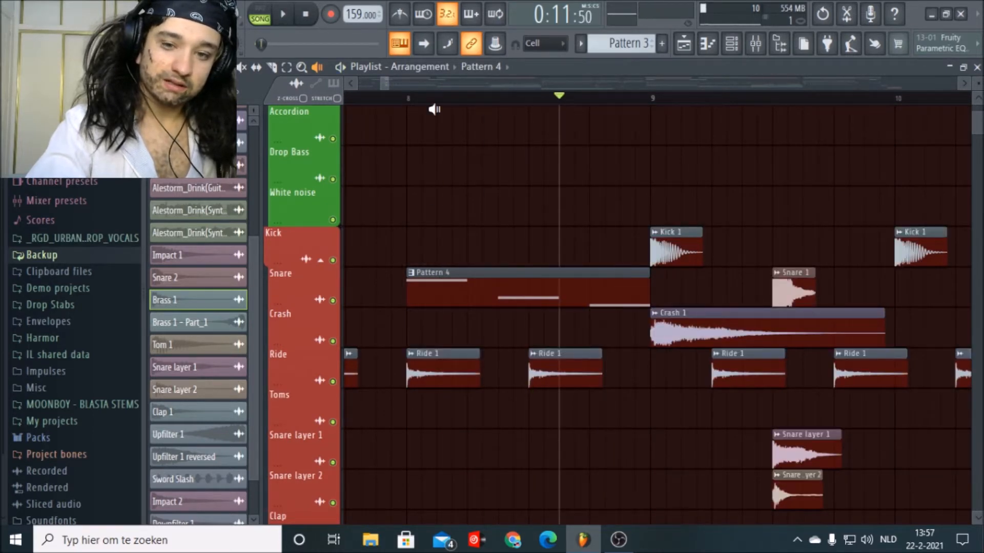
Step: Play the arrangement from just before bar 9 with the Main vocal track in view, and stop playback
scroll(441, 100, "down", 6)
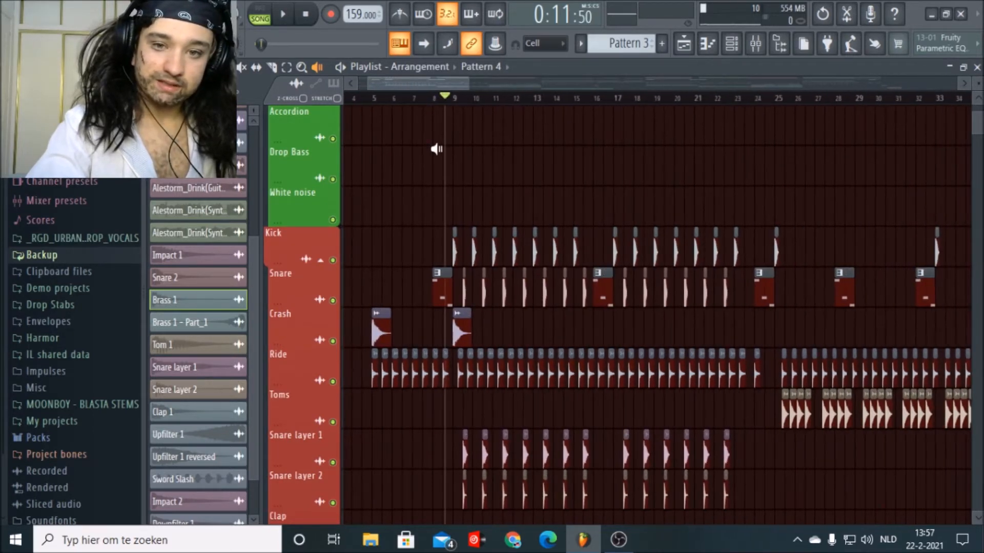
scroll(435, 149, "up", 6)
mouse_move(412, 86)
left_mouse_down()
mouse_move(432, 85)
mouse_move(418, 87)
left_mouse_up()
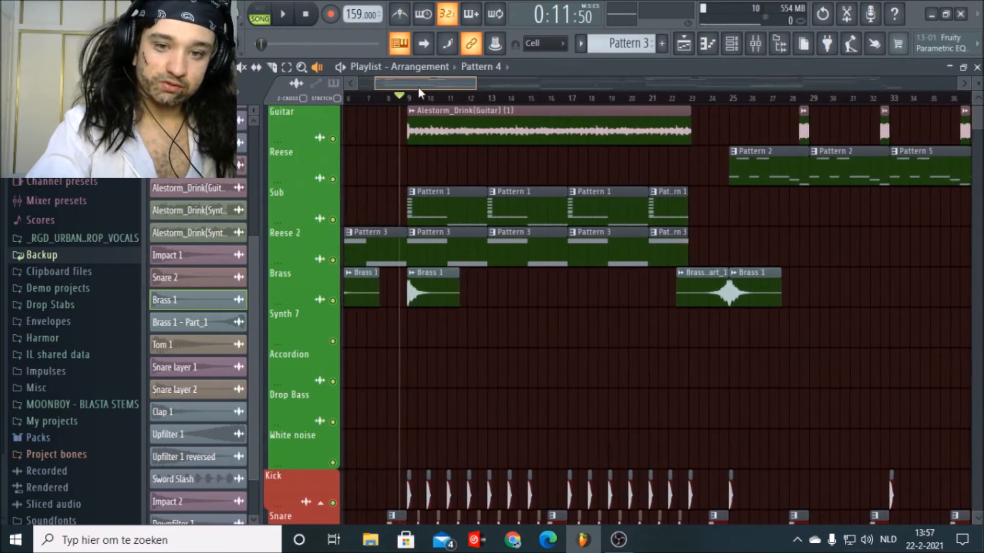
scroll(490, 410, "down", 5)
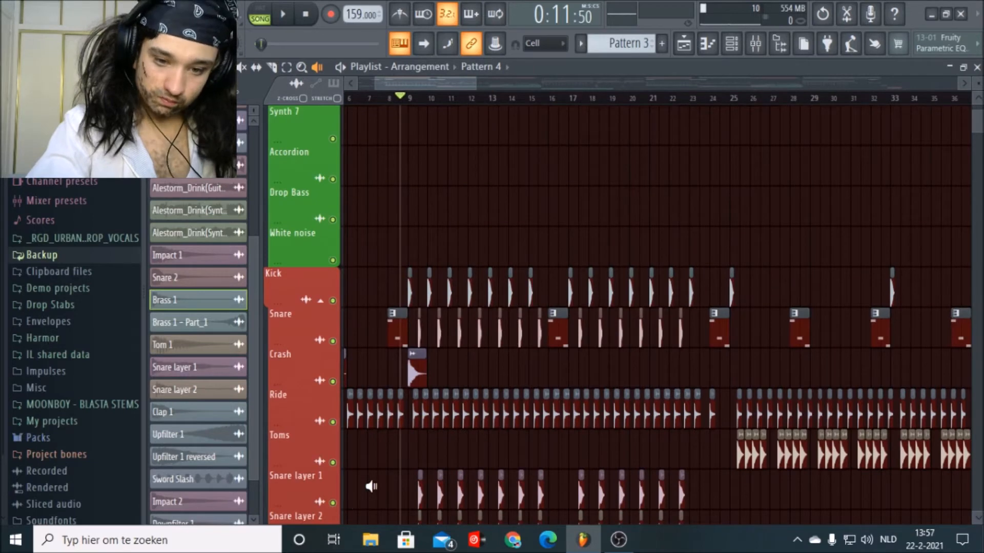
scroll(370, 484, "down", 7)
scroll(414, 311, "up", 4)
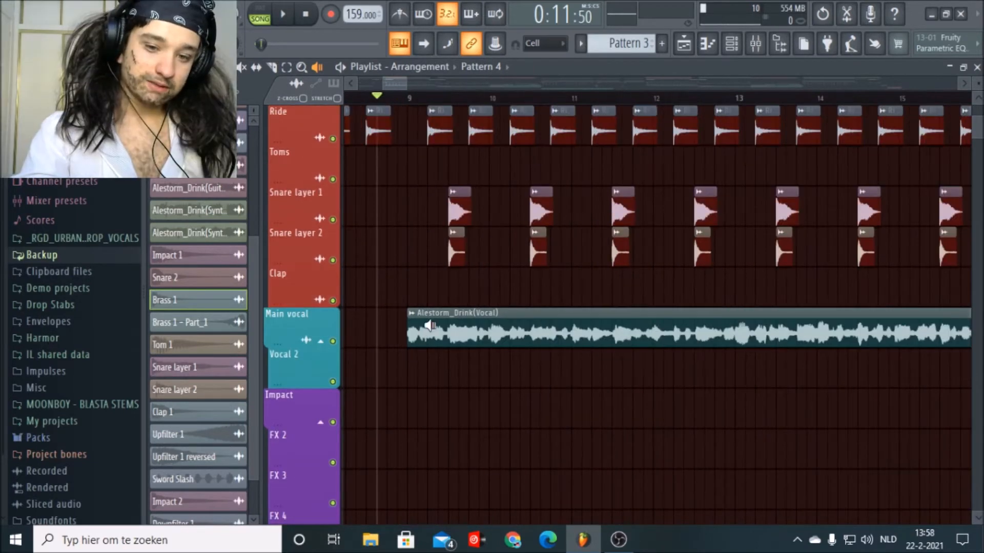
left_click(282, 18)
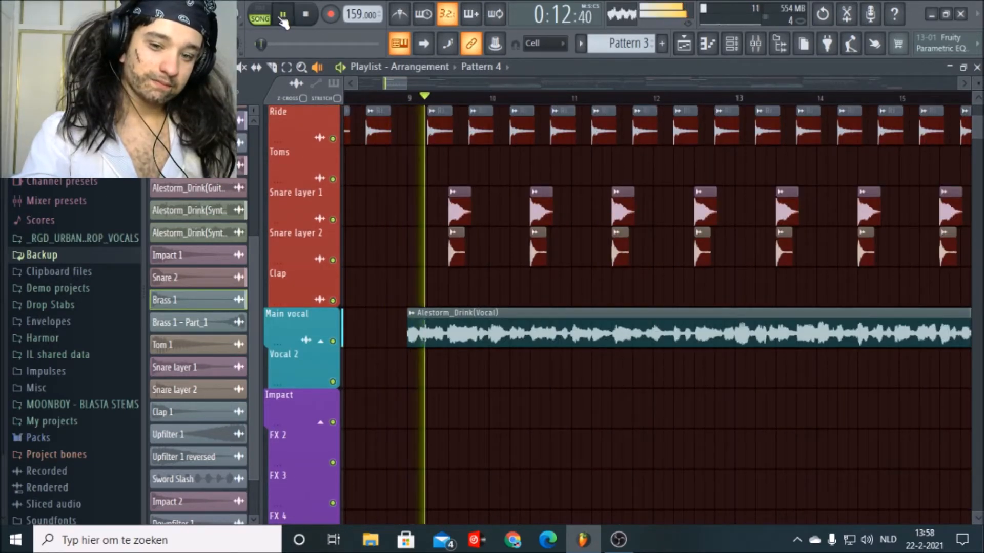
scroll(400, 289, "down", 3)
scroll(400, 288, "down", 6)
scroll(399, 288, "up", 11)
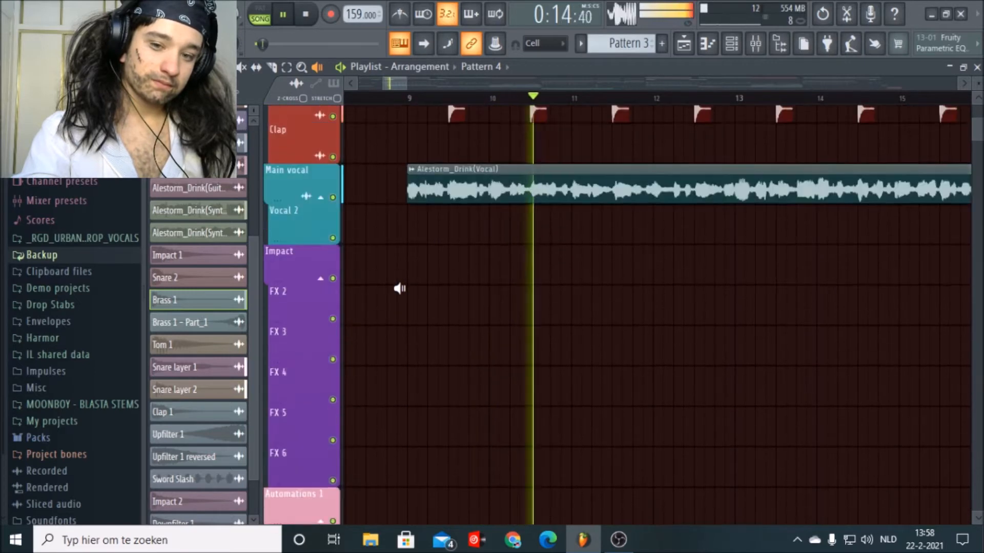
left_click(305, 16)
Step: Audition the Pattern 4 snare fill at bar 24 with the playback tool
left_click_drag(399, 81, 432, 82)
scroll(439, 102, "down", 5)
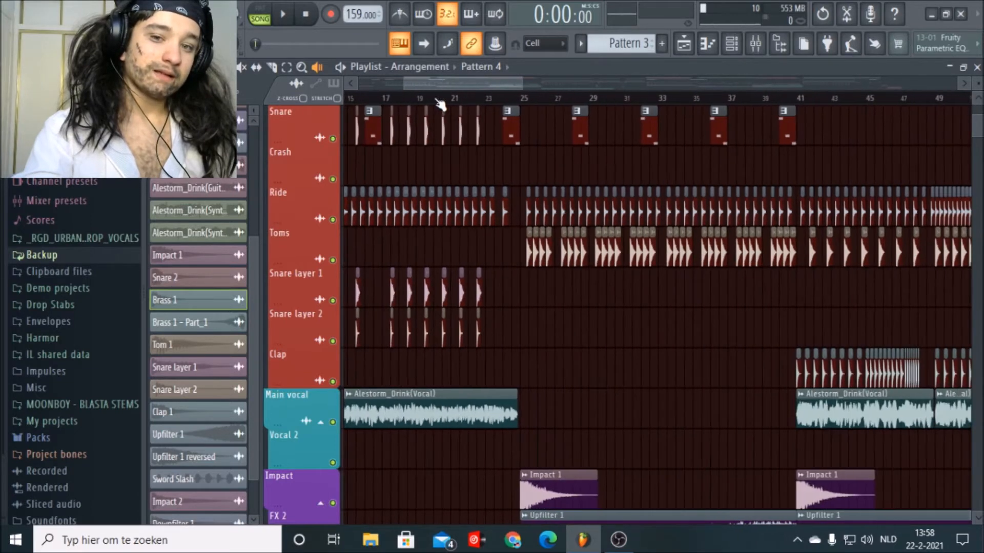
left_click_drag(442, 84, 462, 82)
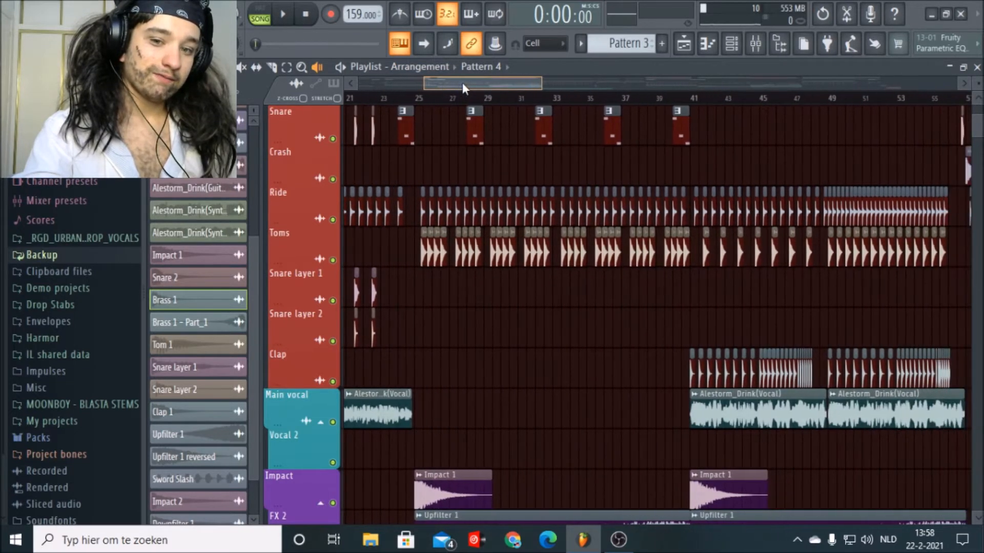
scroll(416, 104, "up", 5)
scroll(416, 104, "up", 1)
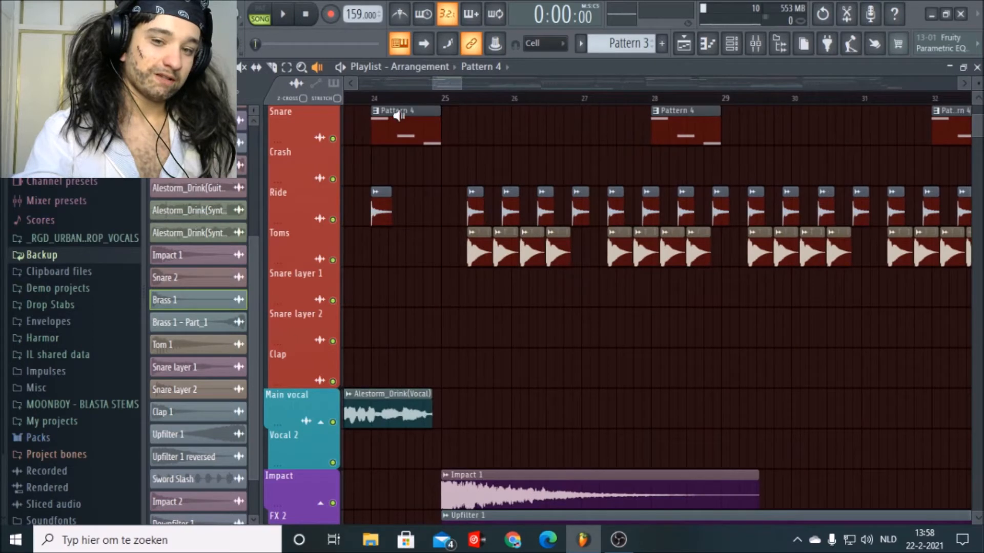
scroll(408, 224, "up", 3)
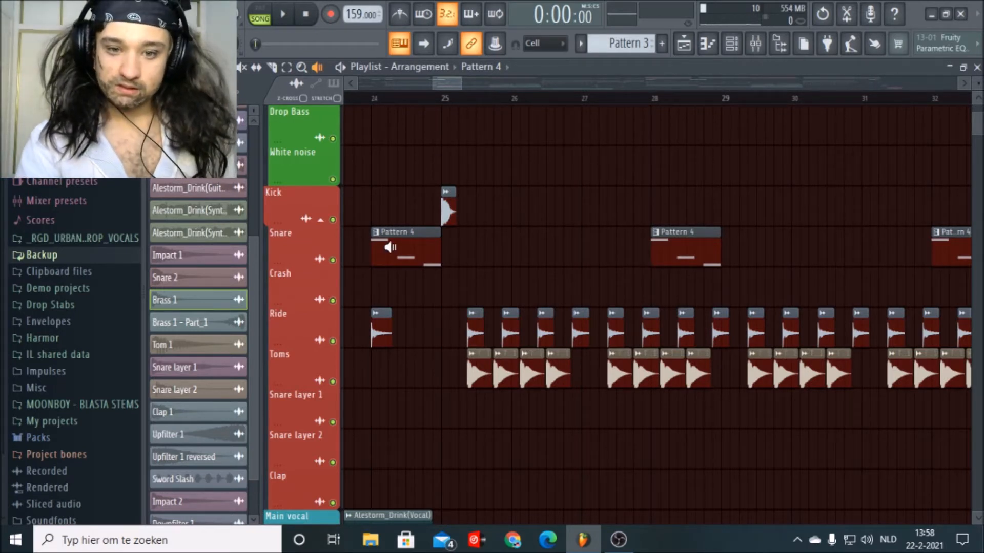
key("space")
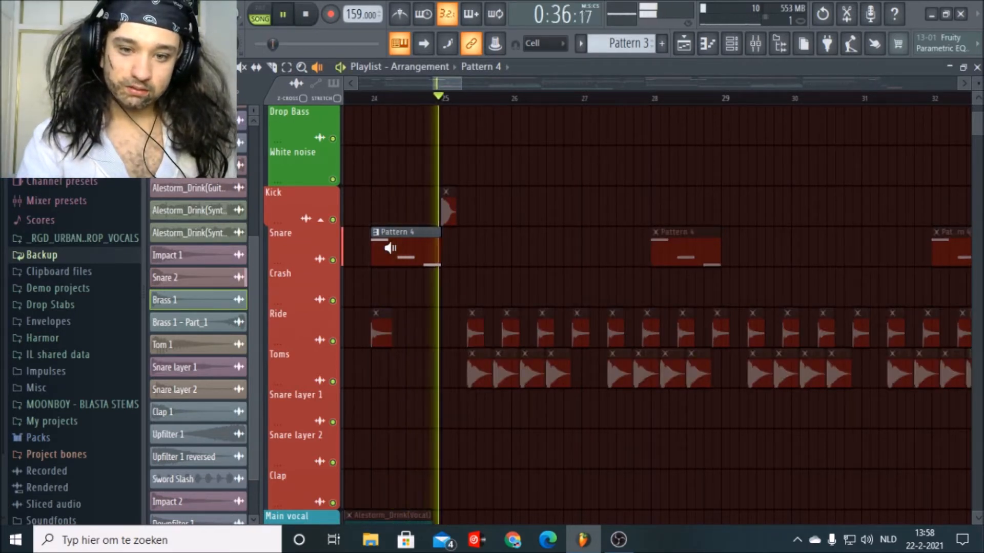
key("space")
Step: Place the playhead just before bar 25, play the transition into the next section, and stop playback
left_click(435, 100)
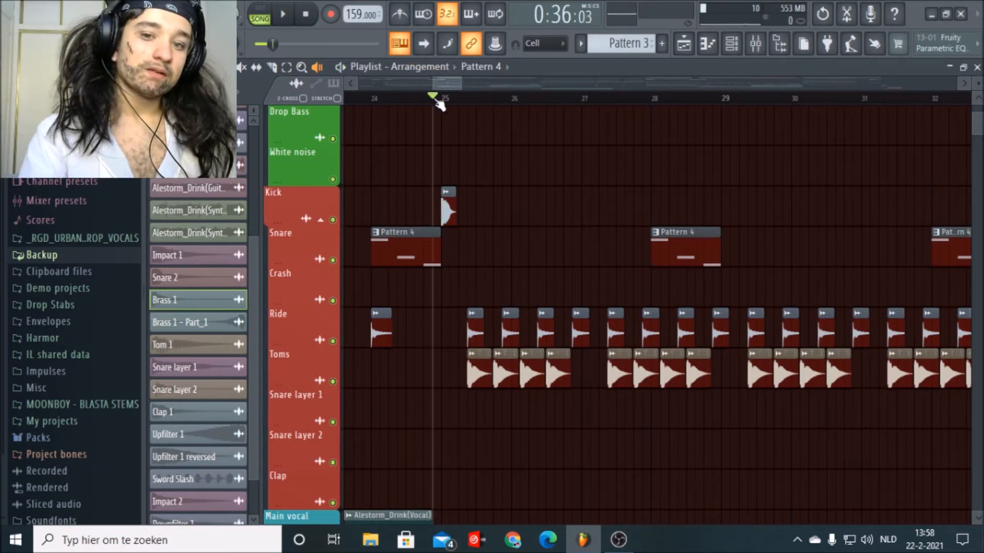
left_click(290, 13)
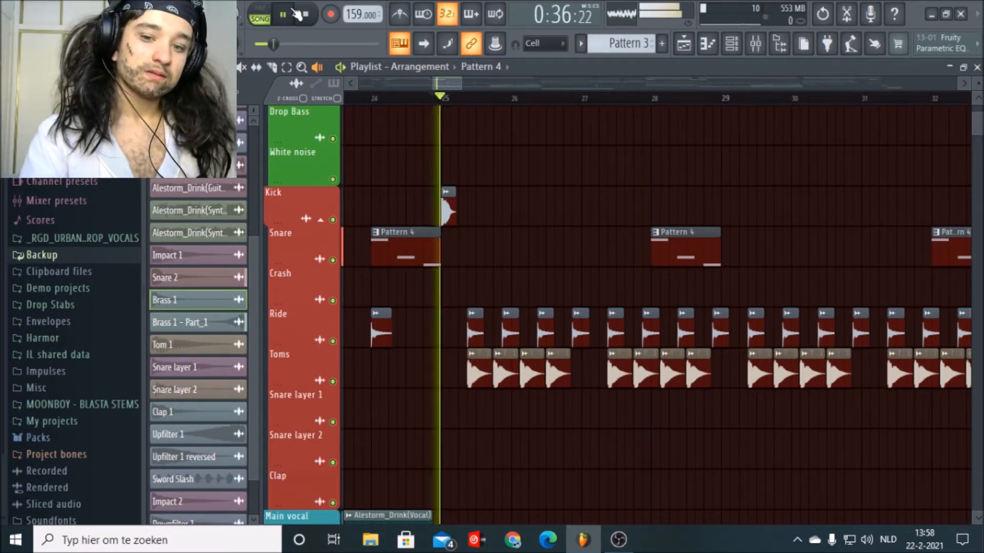
scroll(467, 97, "down", 4)
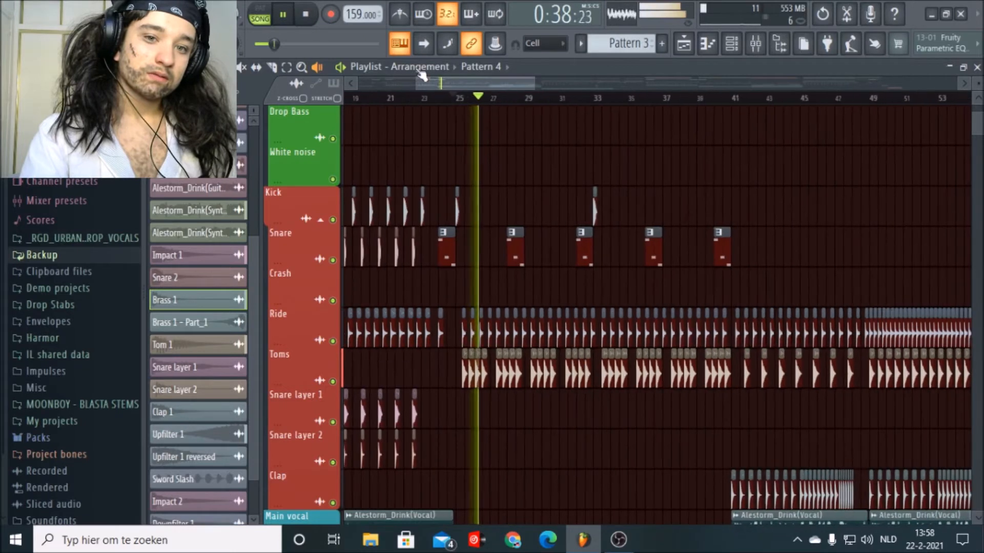
left_click(305, 13)
Step: Place the playhead at bar 25 and audition the Reese, Brass and Kick clips there individually with the playback tool
scroll(483, 204, "up", 6)
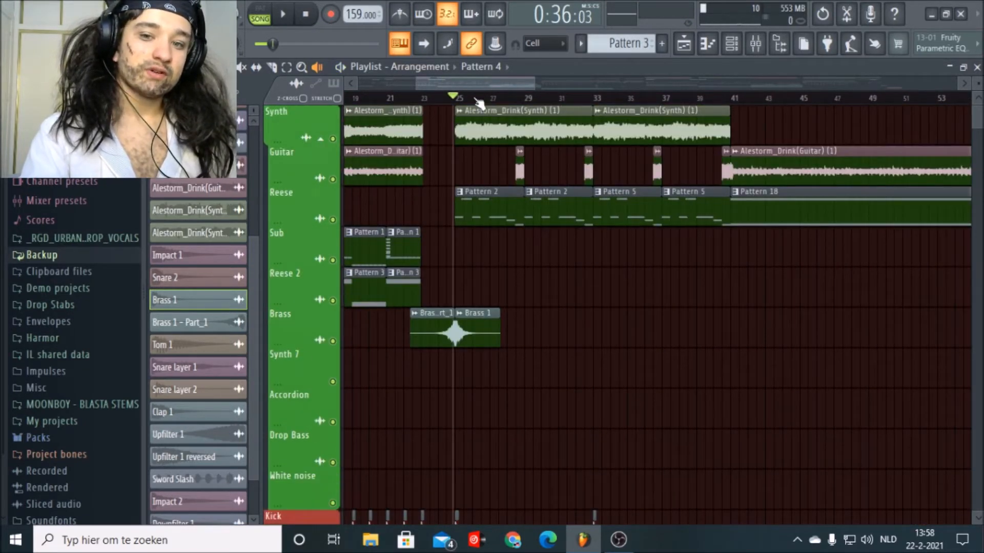
scroll(479, 102, "up", 4)
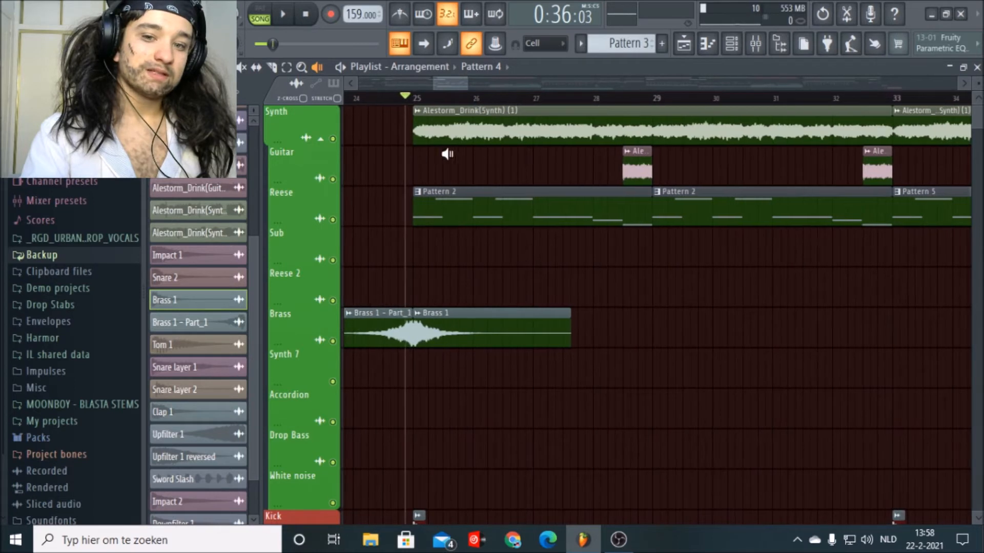
left_click(421, 97)
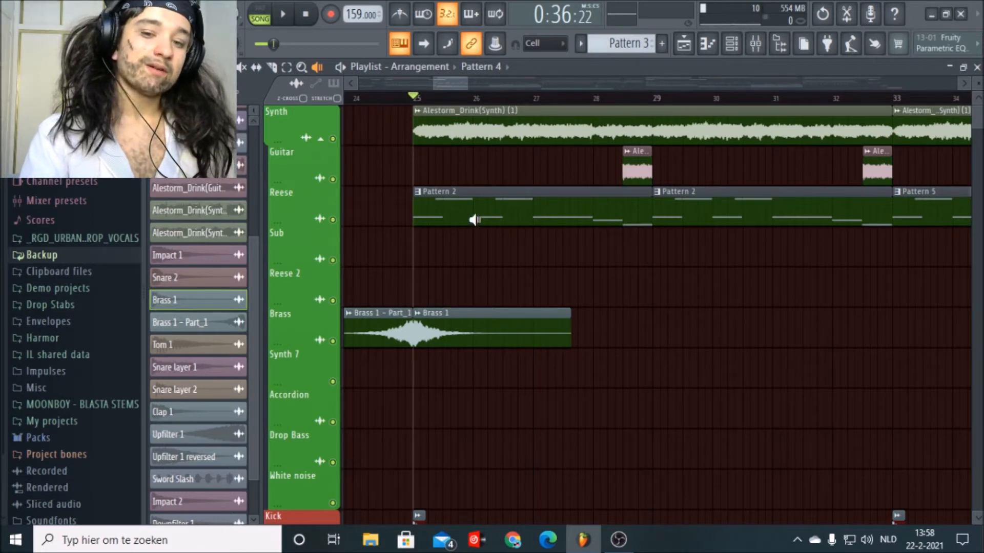
left_click_drag(475, 219, 475, 215)
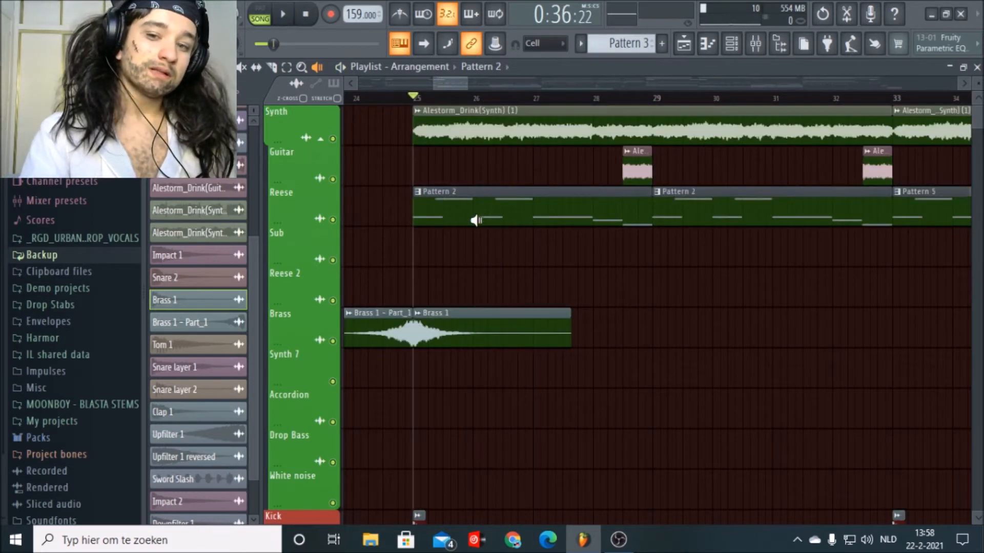
scroll(660, 299, "down", 3)
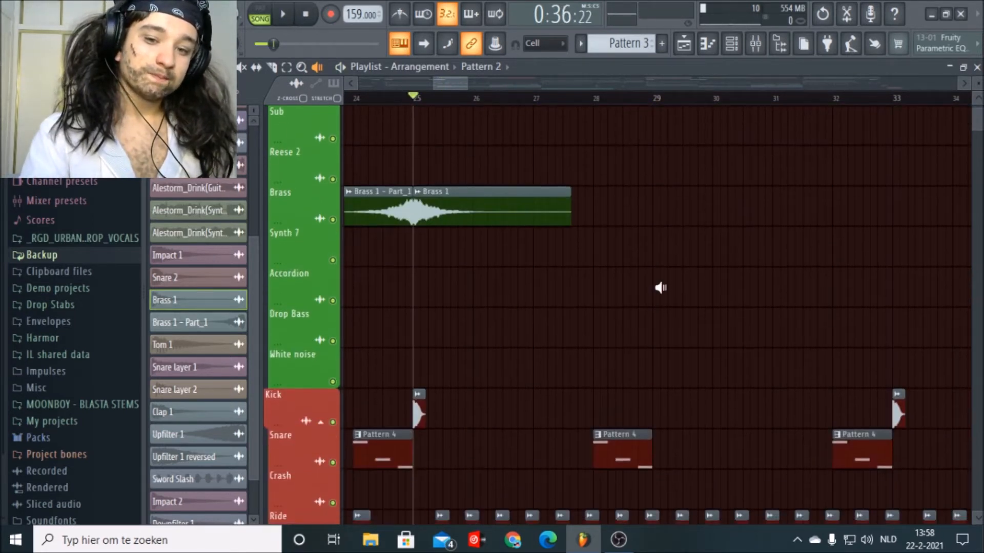
left_click(430, 222)
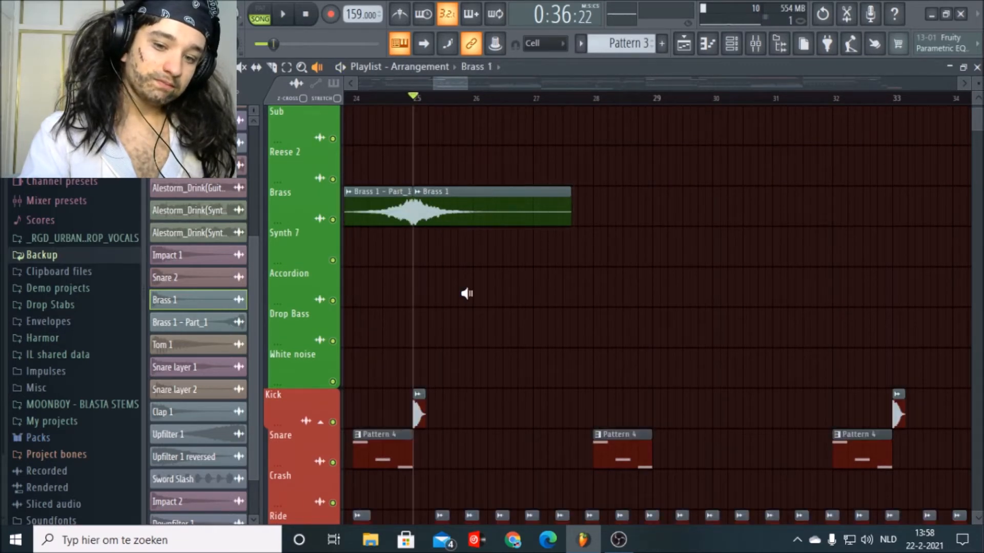
scroll(452, 213, "down", 5)
left_click(417, 208)
Step: Audition the first Ride 1 and Tom 1 clips after bar 25 and the Impact 1 clip at bar 25 individually
scroll(461, 233, "down", 4)
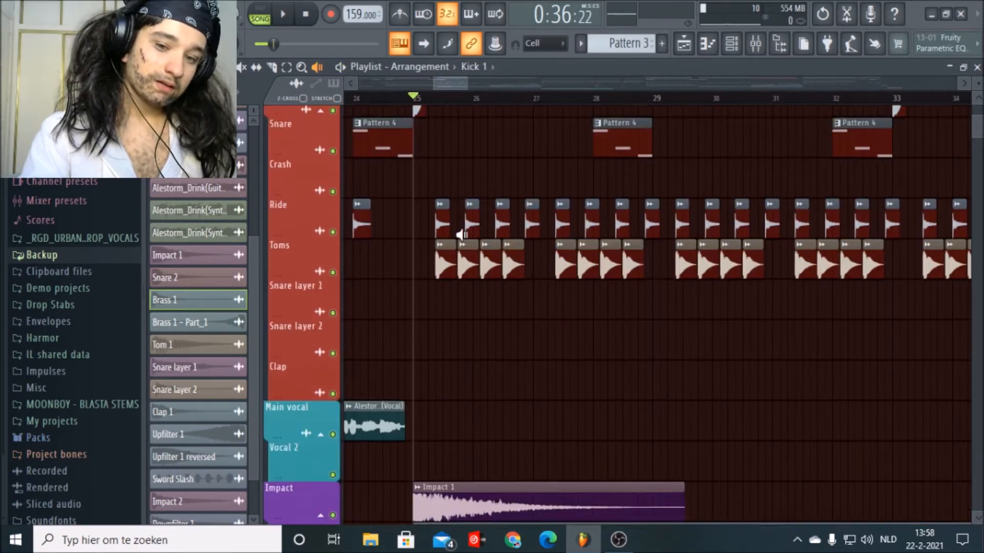
scroll(454, 104, "up", 6)
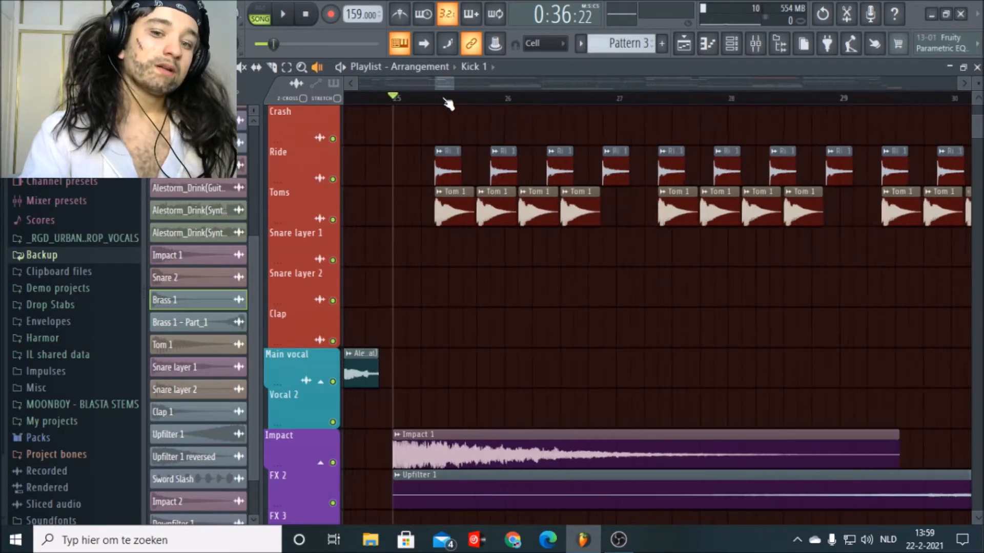
scroll(441, 100, "down", 4)
scroll(446, 101, "up", 4)
left_click(474, 177)
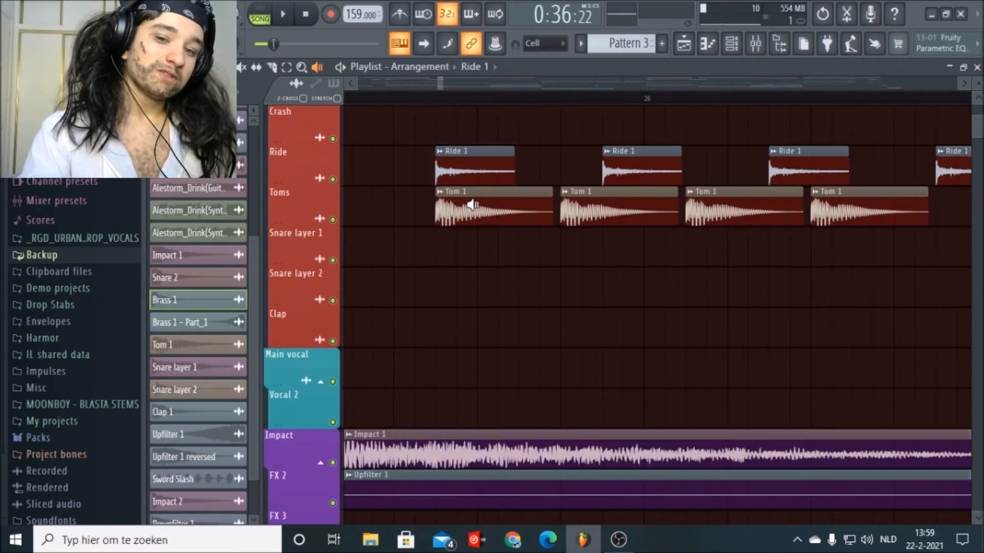
left_click(473, 205)
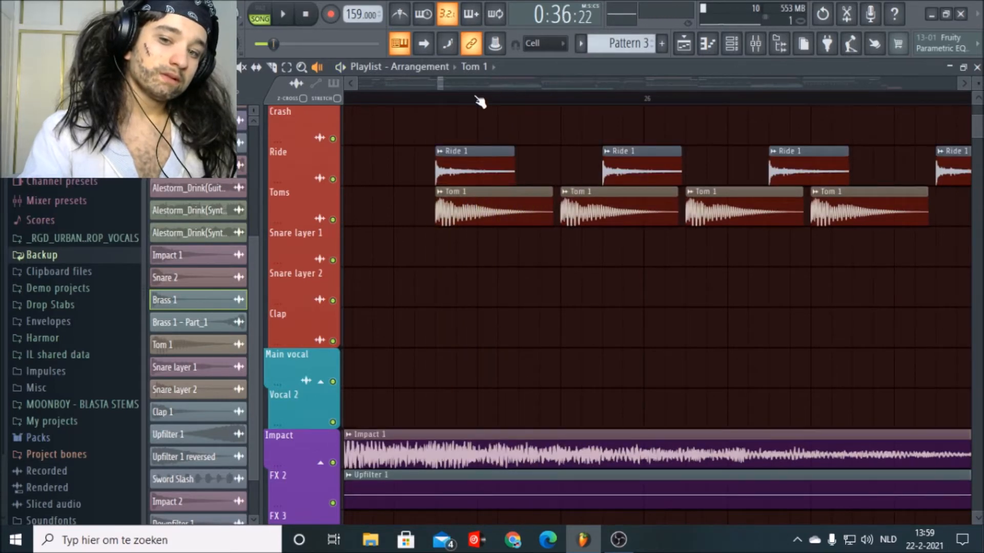
scroll(480, 101, "down", 3)
scroll(479, 323, "down", 5)
left_click(464, 205)
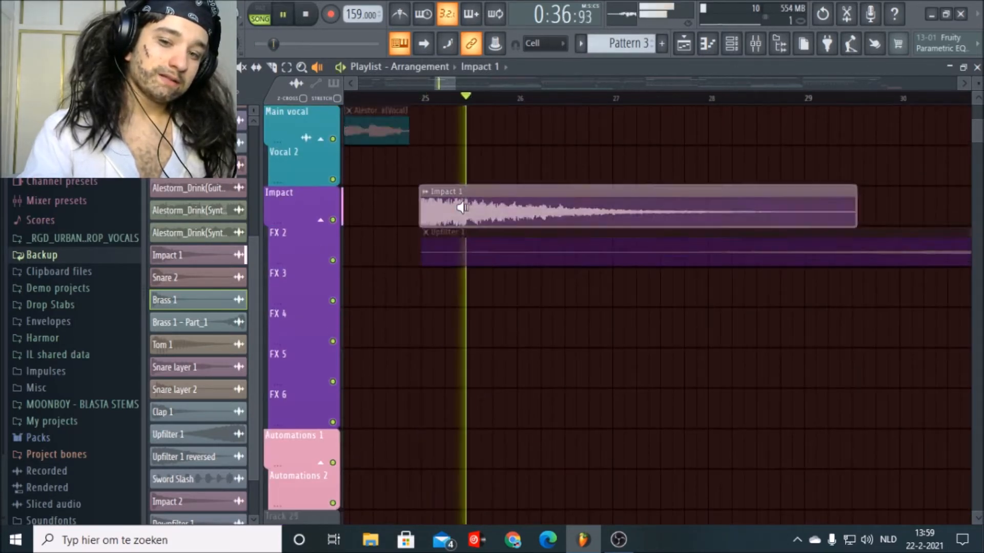
Step: Play the section from bar 25 to about bar 29 while looking over its drum, brass, Reese and synth tracks, and stop playback
scroll(467, 176, "down", 7)
scroll(477, 154, "up", 7)
scroll(491, 117, "down", 2)
scroll(501, 103, "down", 4)
scroll(548, 299, "up", 6)
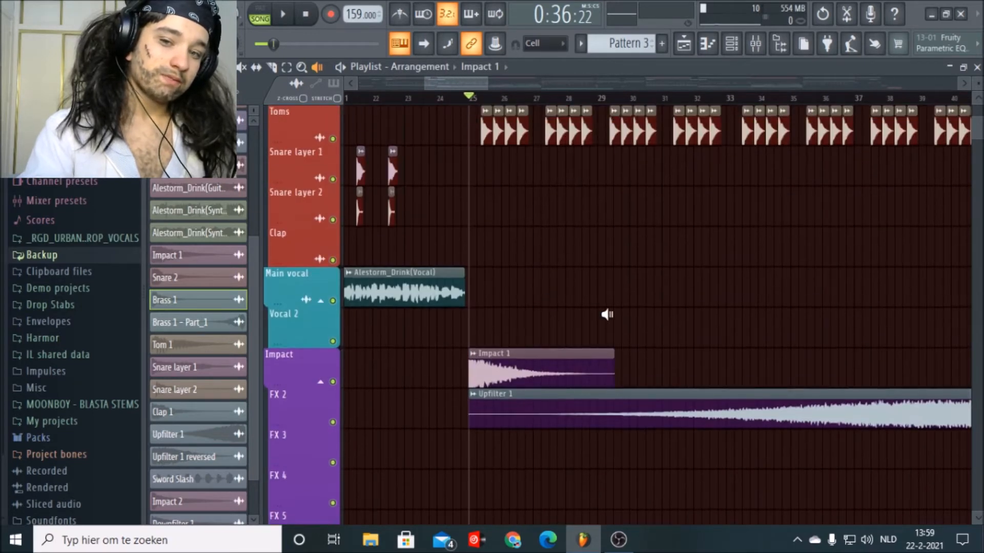
scroll(607, 315, "up", 1)
left_click(283, 14)
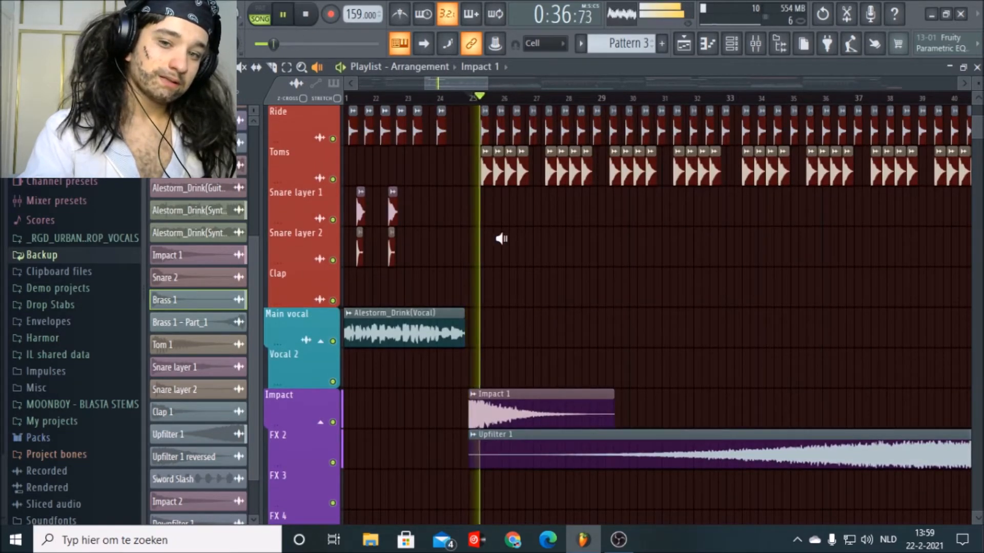
scroll(513, 243, "up", 8)
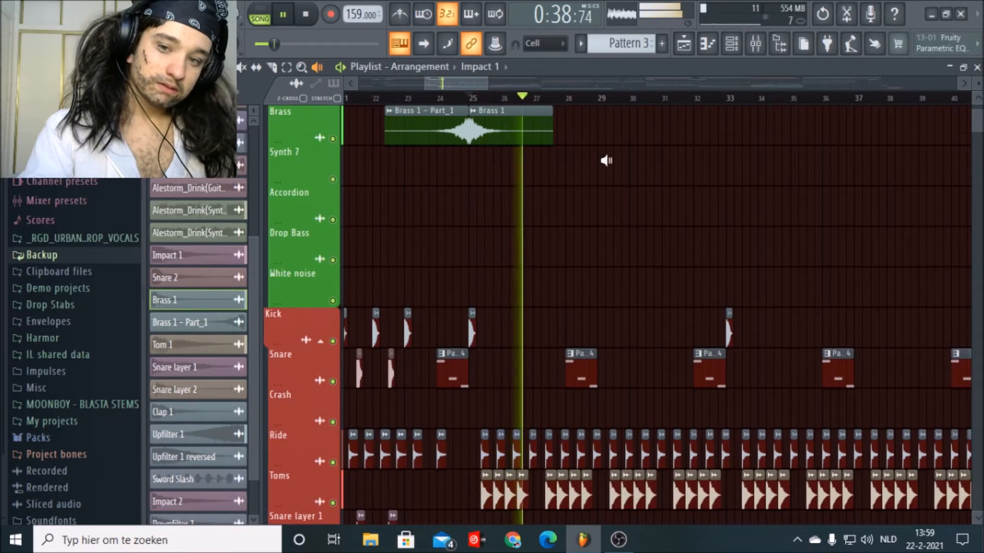
scroll(615, 205, "up", 5)
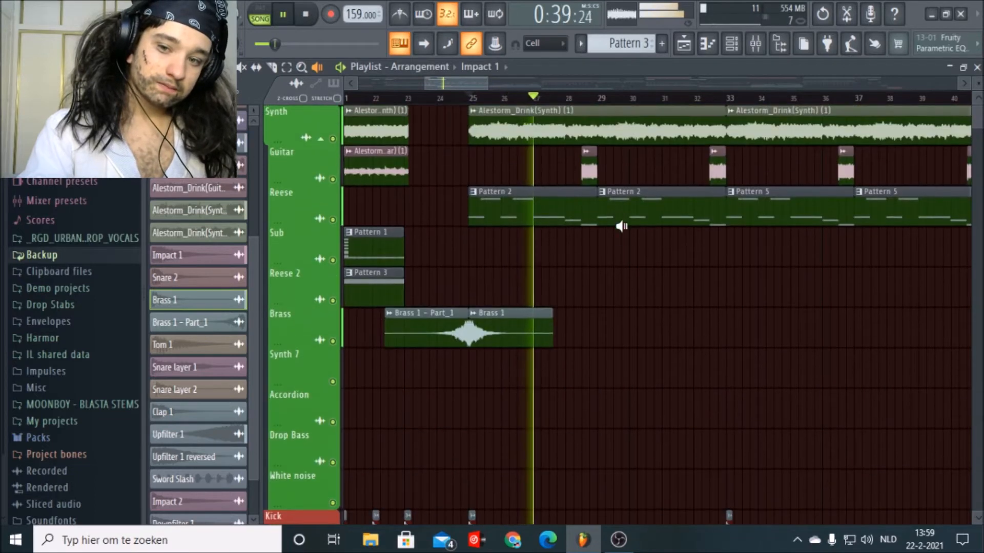
left_click(289, 16)
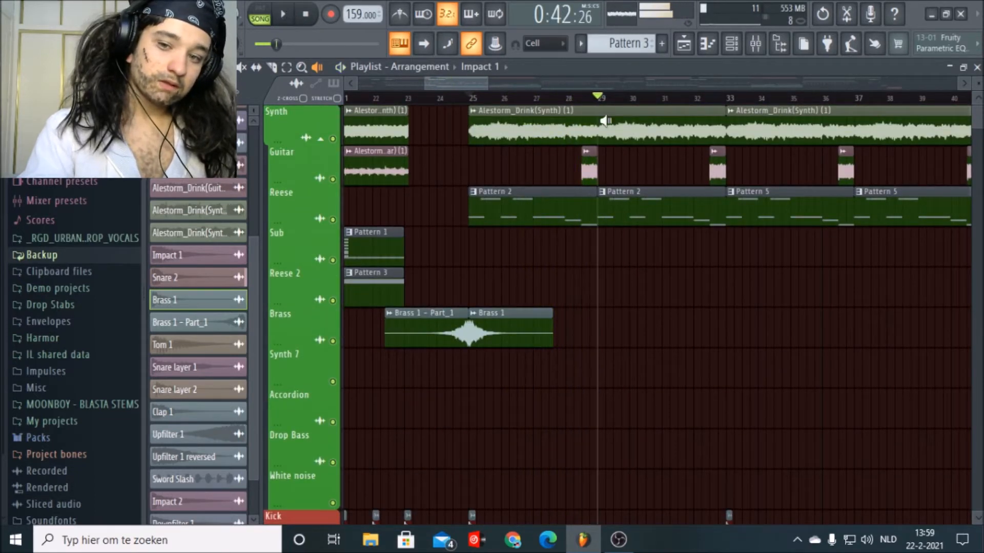
Step: Place the playhead at the start of the short Guitar clip before bar 29 and audition that clip alone
scroll(605, 100, "up", 5)
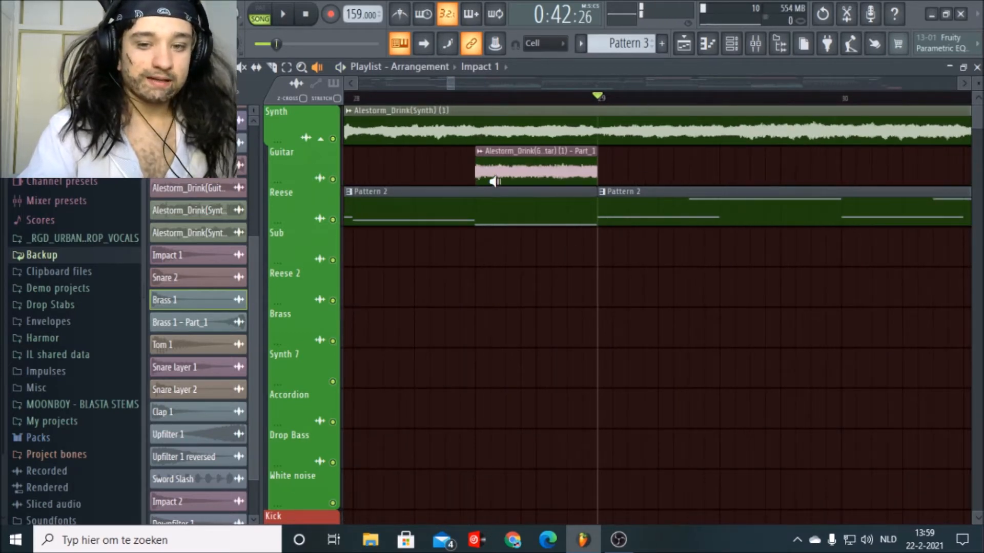
scroll(491, 105, "down", 5)
left_click_drag(488, 101, 480, 101)
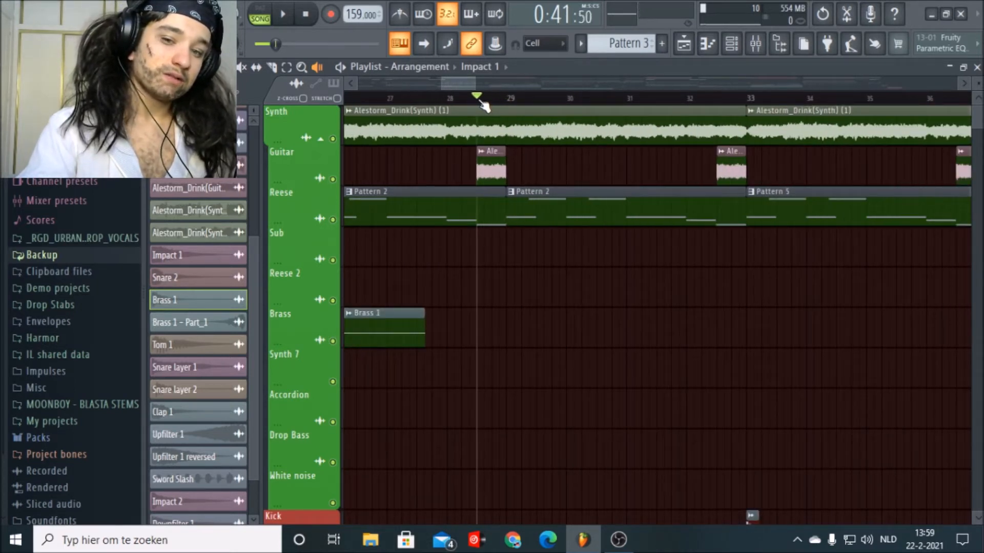
left_click(491, 167)
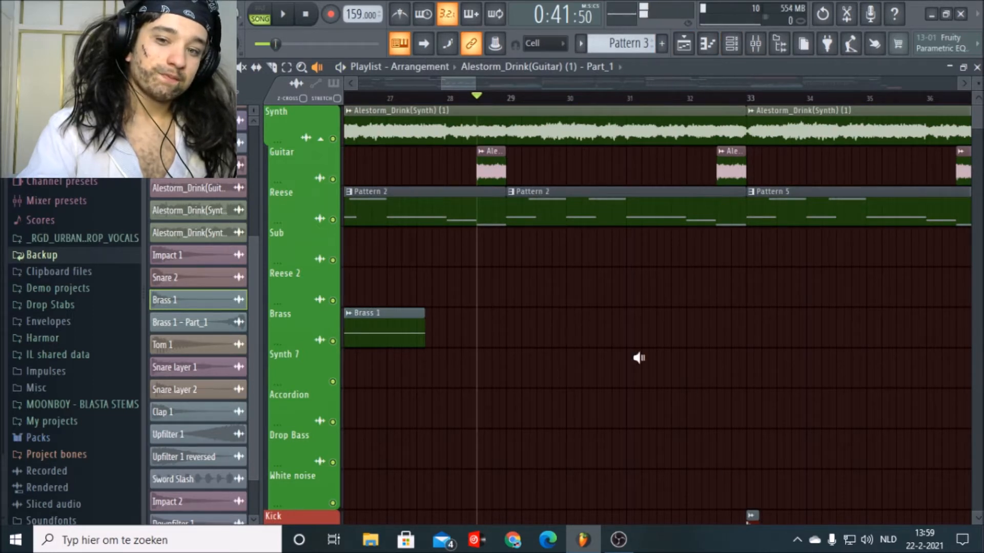
Step: Place the playhead at bar 41 and audition the Pattern 18 Reese clip and the Guitar clip there individually with the playback tool
left_click_drag(519, 102, 886, 102)
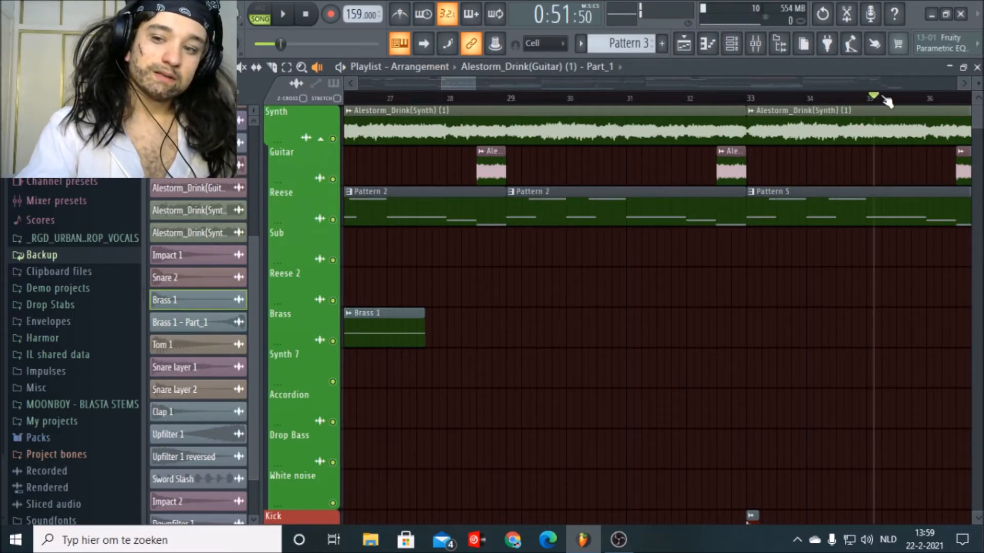
scroll(882, 101, "down", 4)
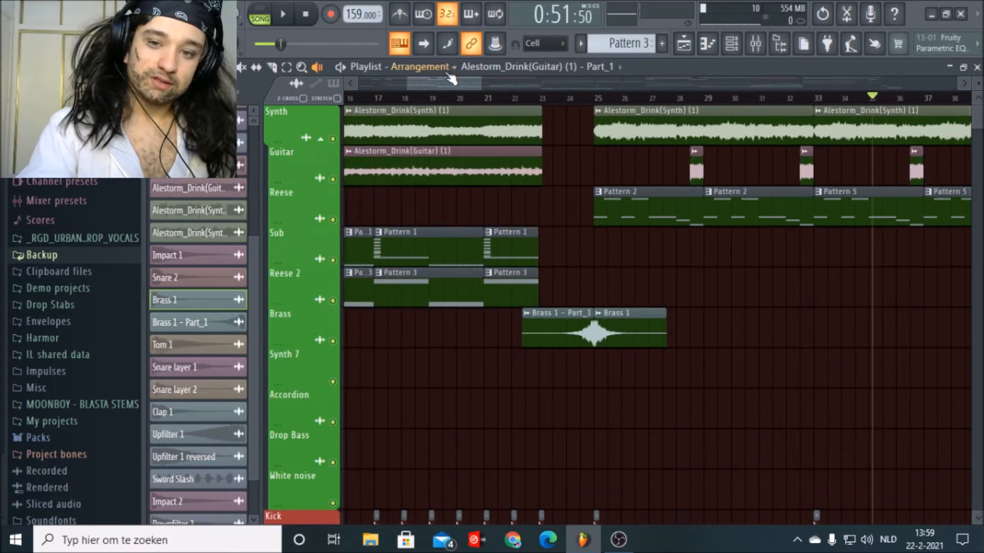
left_click_drag(453, 80, 494, 81)
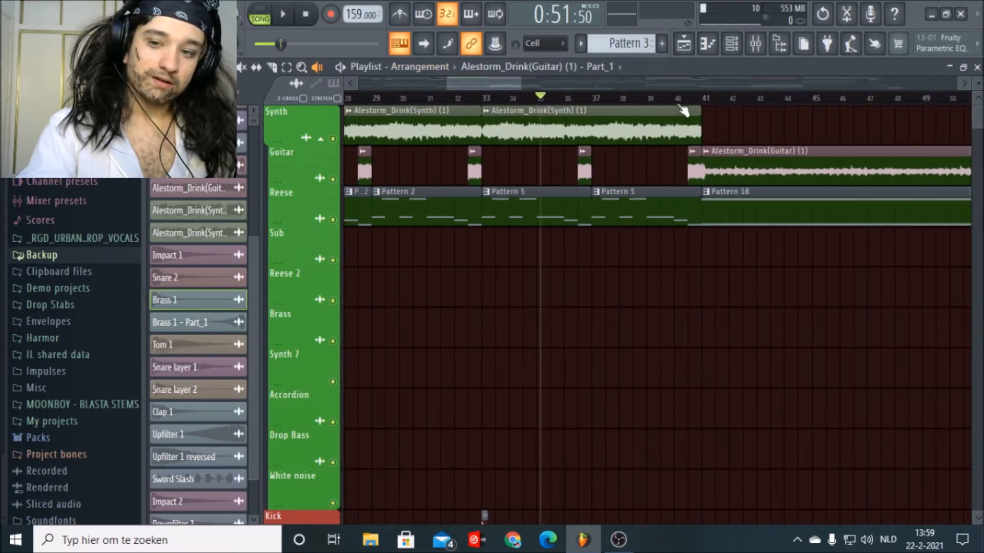
left_click_drag(689, 99, 696, 99)
left_click_drag(508, 84, 539, 83)
left_click(447, 97)
scroll(456, 100, "down", 3)
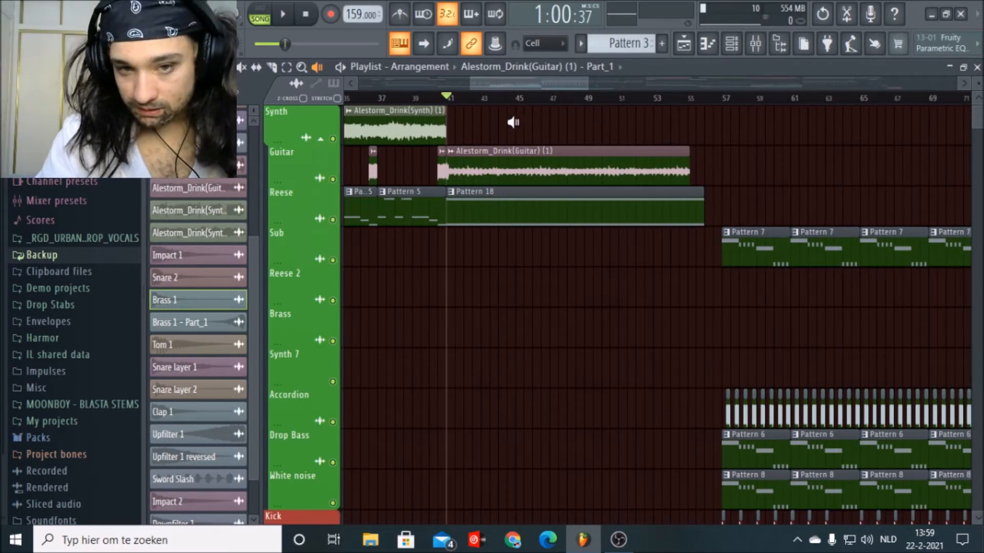
left_click(541, 216)
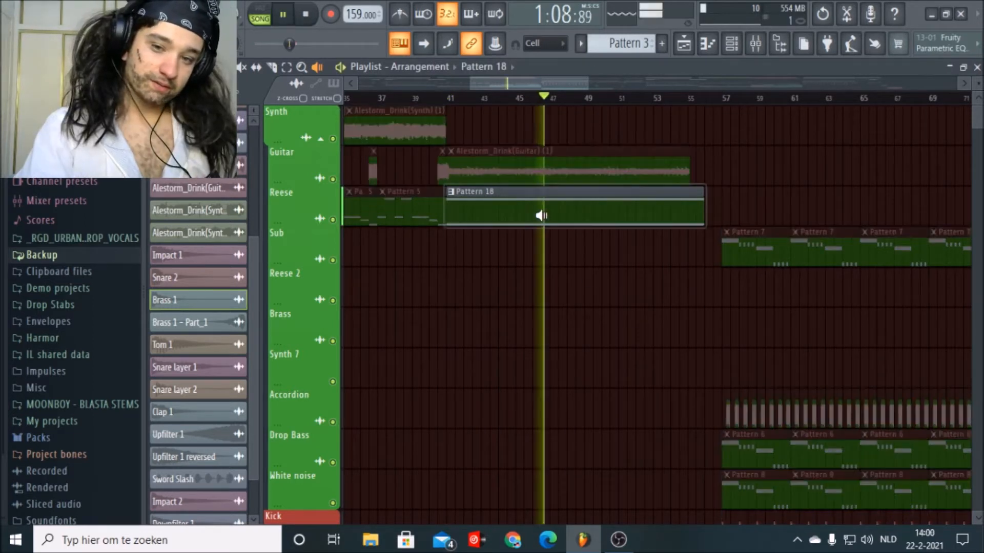
left_click(515, 179)
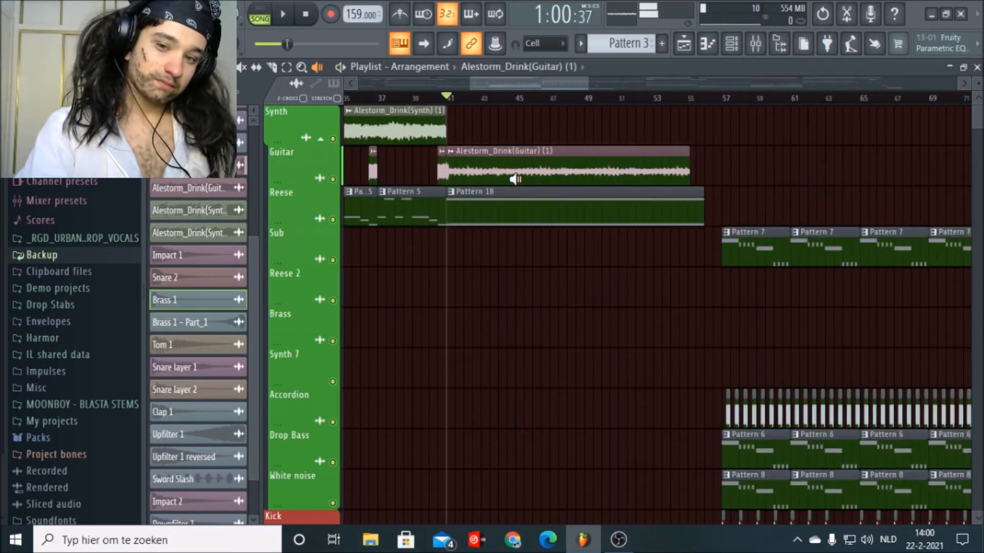
Step: Audition the first Ride, Tom 1 and Clap 1 clips from bar 41 individually and view how the drums continue around bar 49
left_click_drag(480, 85, 409, 107)
left_click_drag(441, 76, 498, 79)
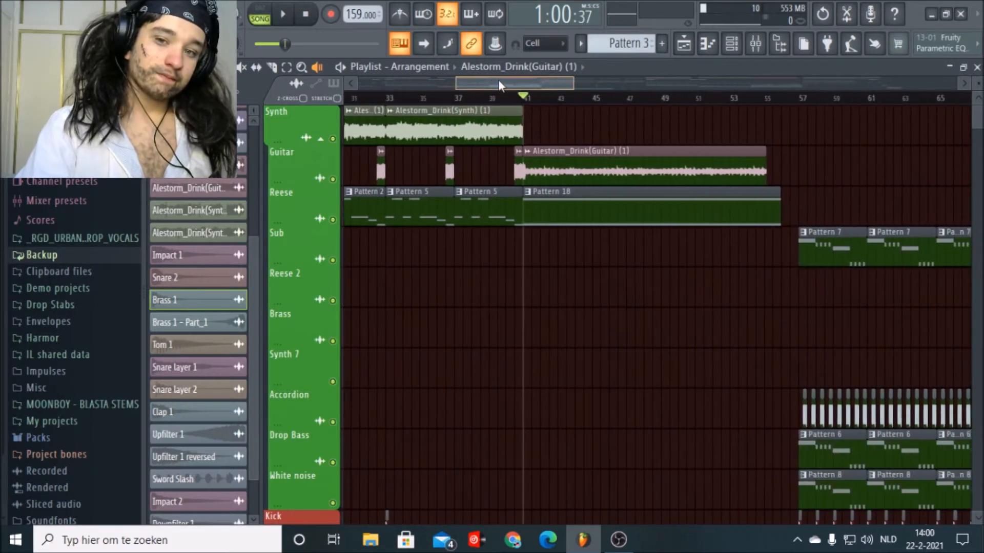
scroll(569, 140, "down", 4)
scroll(569, 140, "down", 5)
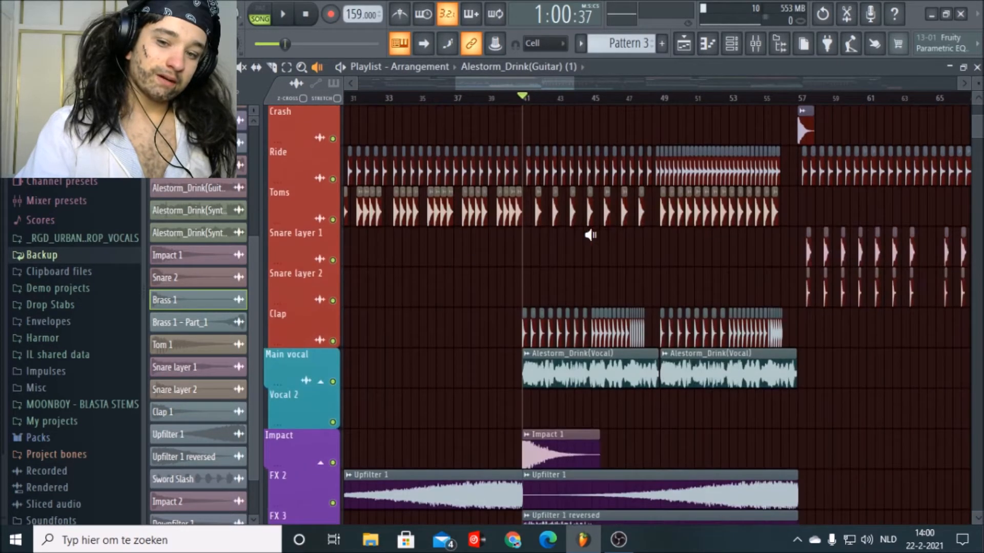
scroll(537, 97, "up", 3)
scroll(538, 98, "up", 2)
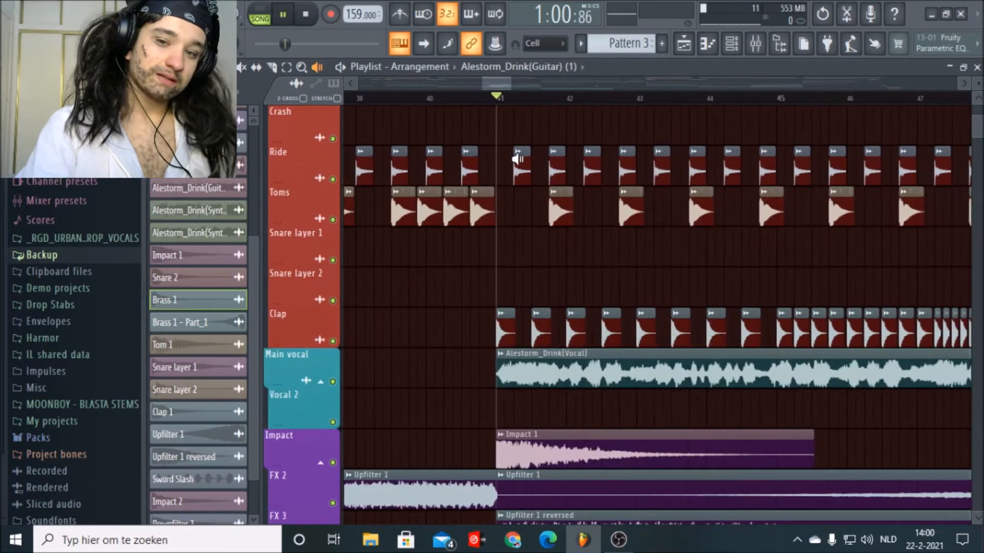
left_click(518, 158)
left_click(558, 210)
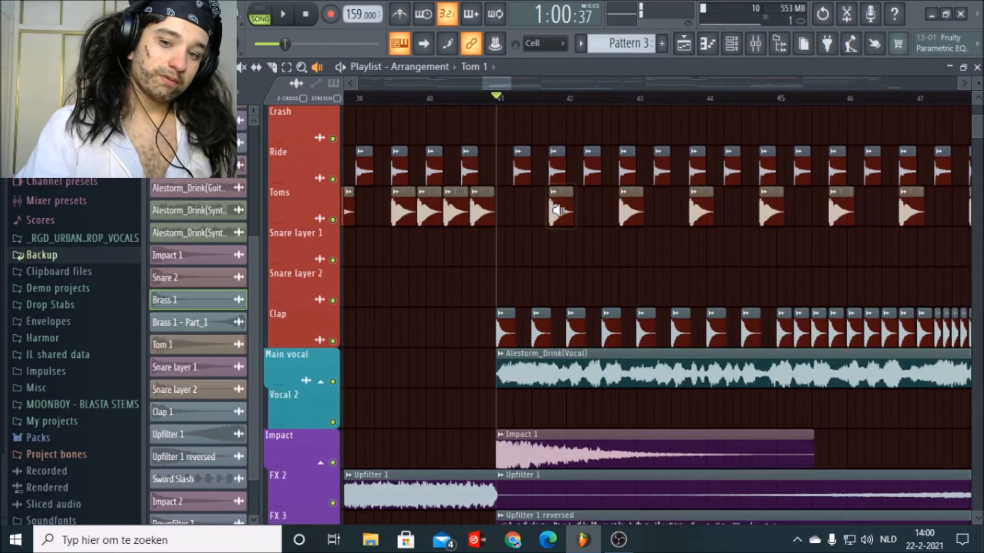
left_click(506, 330)
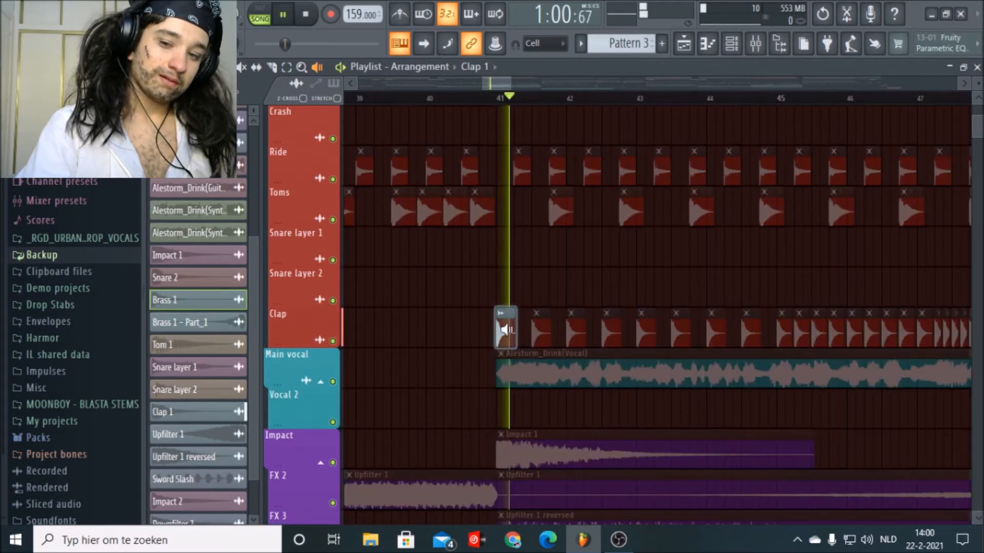
left_click_drag(503, 83, 523, 83)
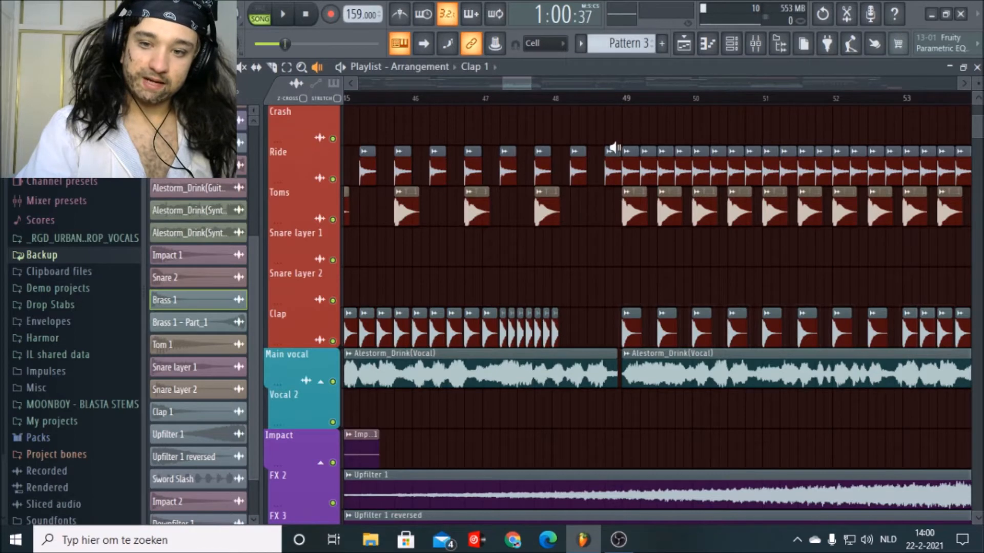
left_click_drag(524, 79, 503, 78)
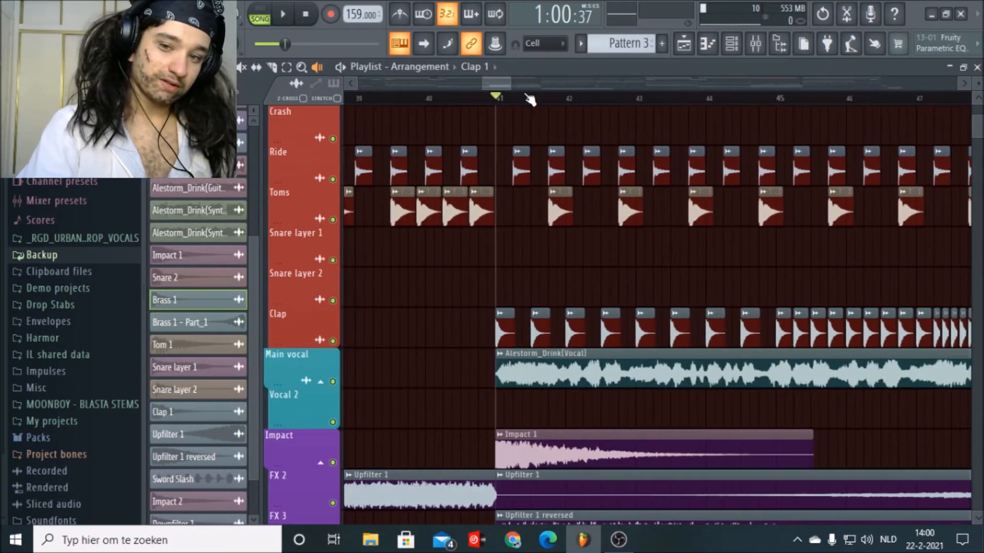
scroll(531, 100, "down", 3)
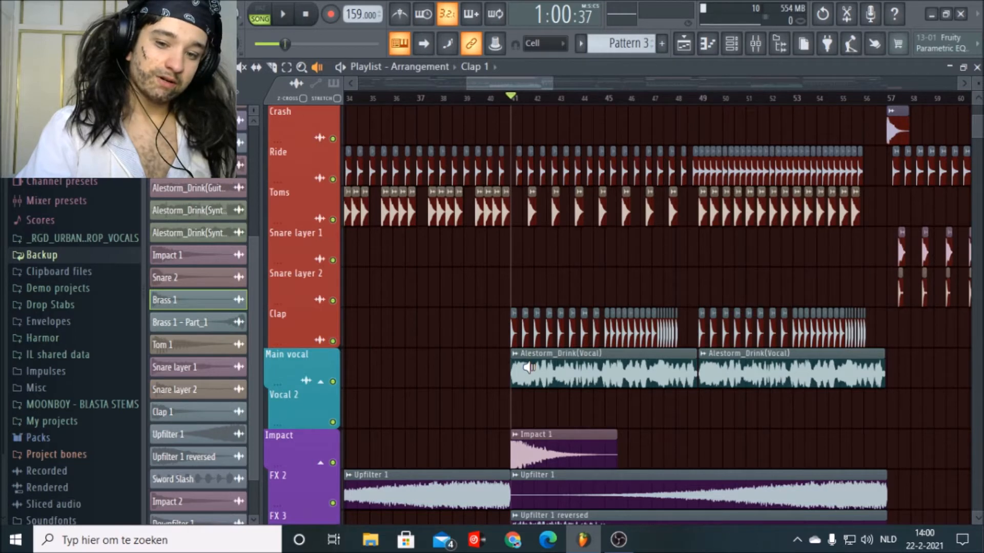
Step: Inspect the Fruity parametric EQ 2 on the Vocal 1 mixer track, close it, and return to the playlist
left_click(755, 45)
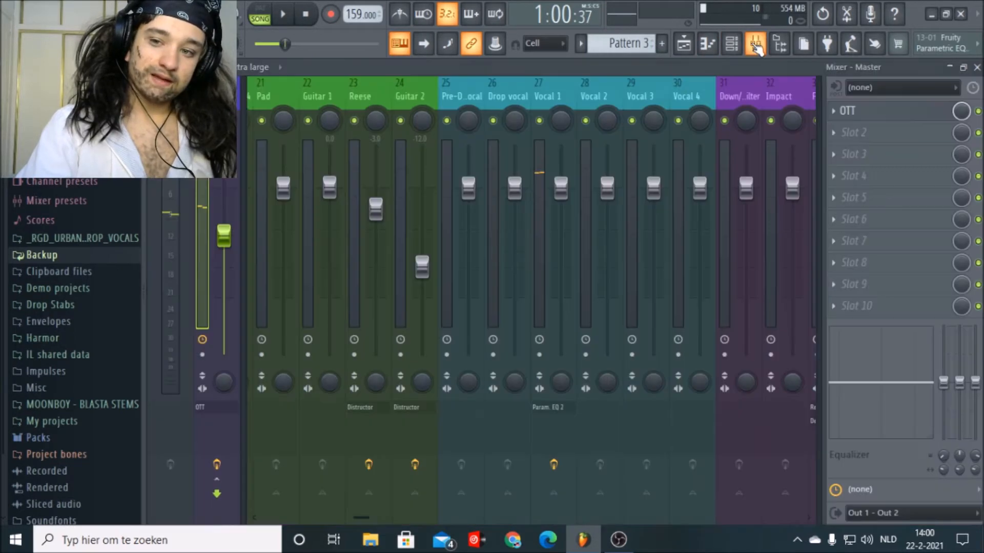
left_click_drag(357, 516, 366, 515)
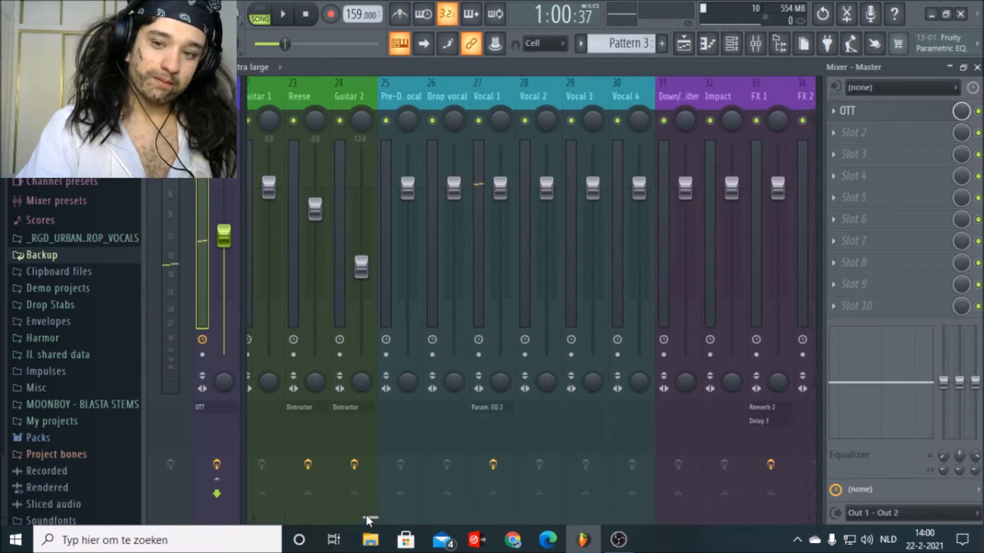
left_click(450, 90)
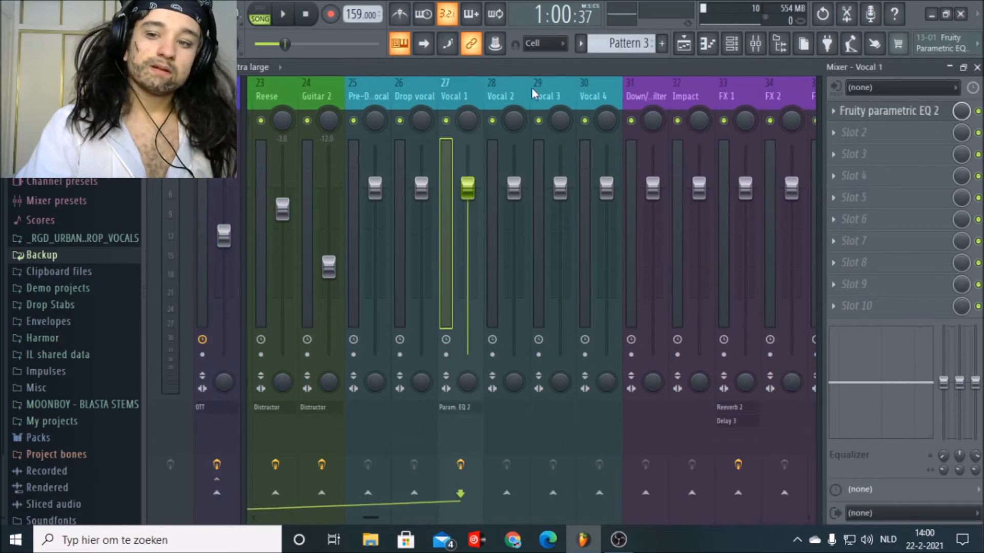
left_click(882, 113)
left_click(882, 114)
left_click(884, 117)
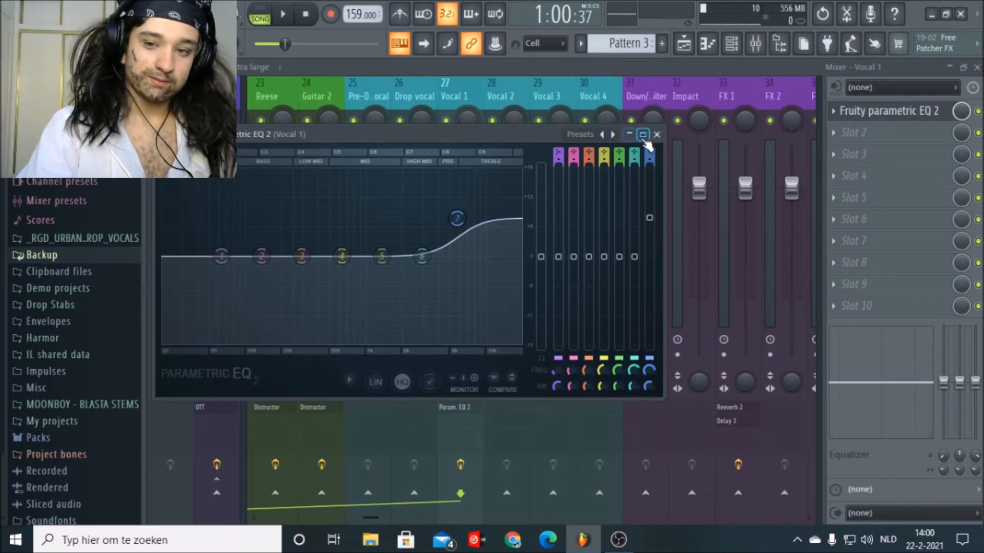
left_click(657, 135)
left_click(685, 44)
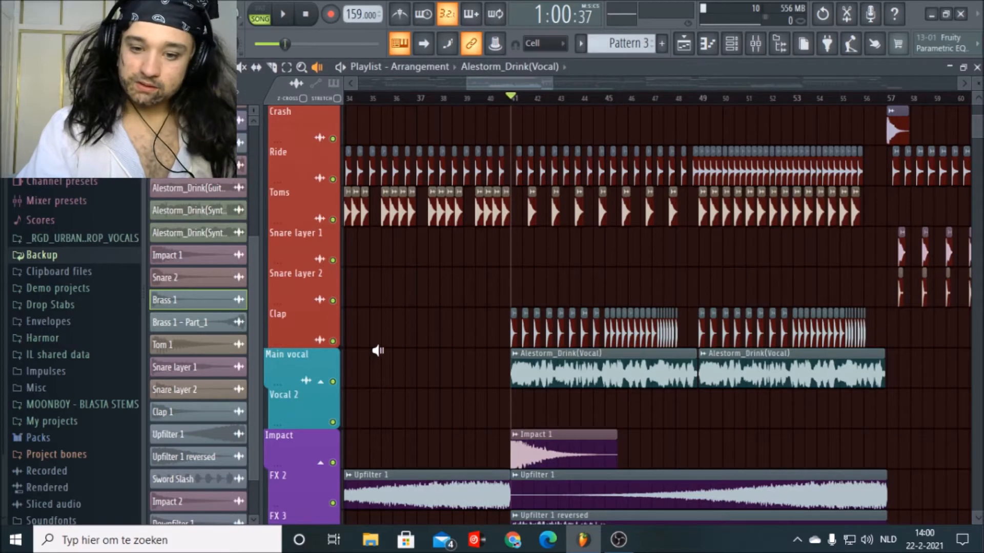
Step: Audition the Upfilter 1 clip ending at bar 41, then the Upfilter 1 reversed and Upfilter 1 clips that start there
scroll(455, 283, "down", 3)
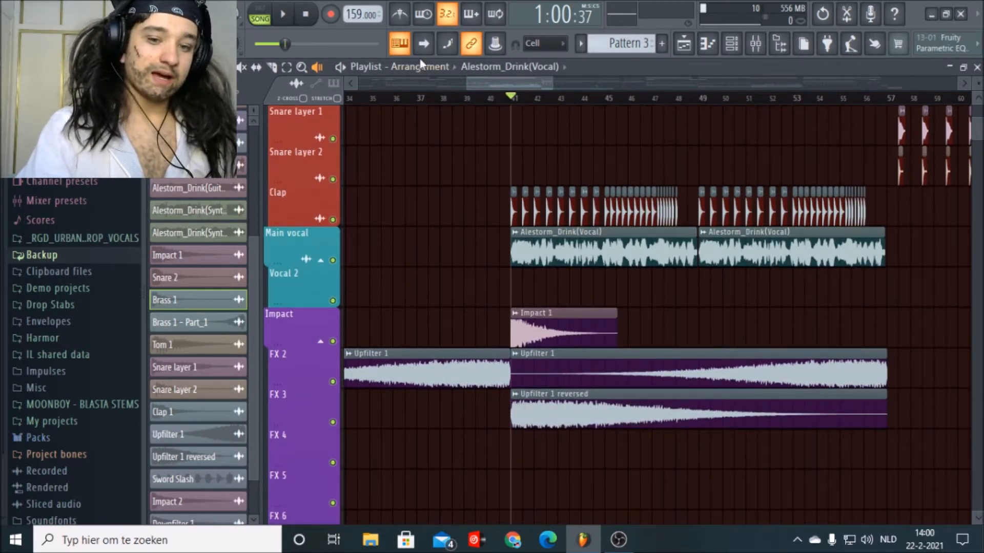
left_click_drag(484, 78, 458, 84)
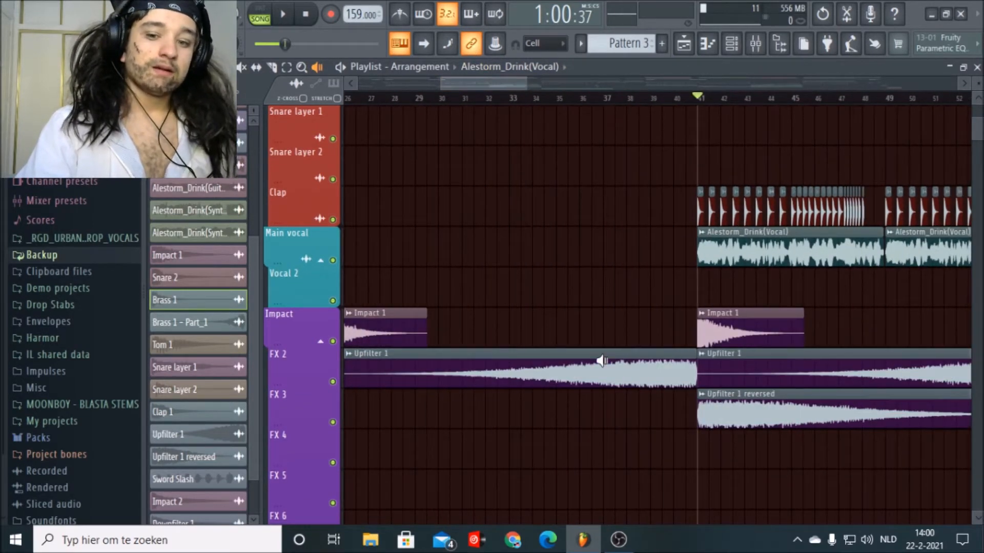
left_click(670, 380)
left_click(723, 415)
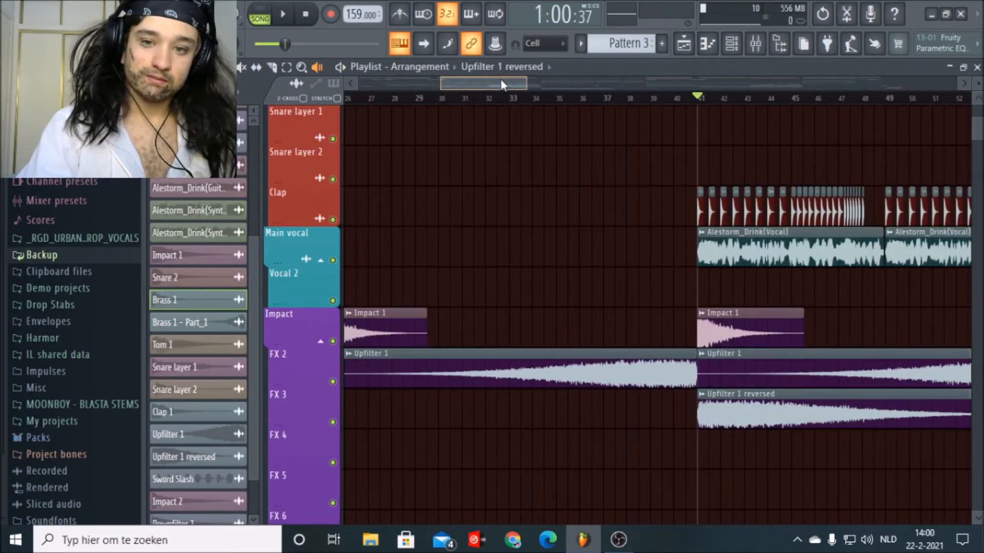
left_click_drag(500, 79, 538, 80)
left_click(777, 369)
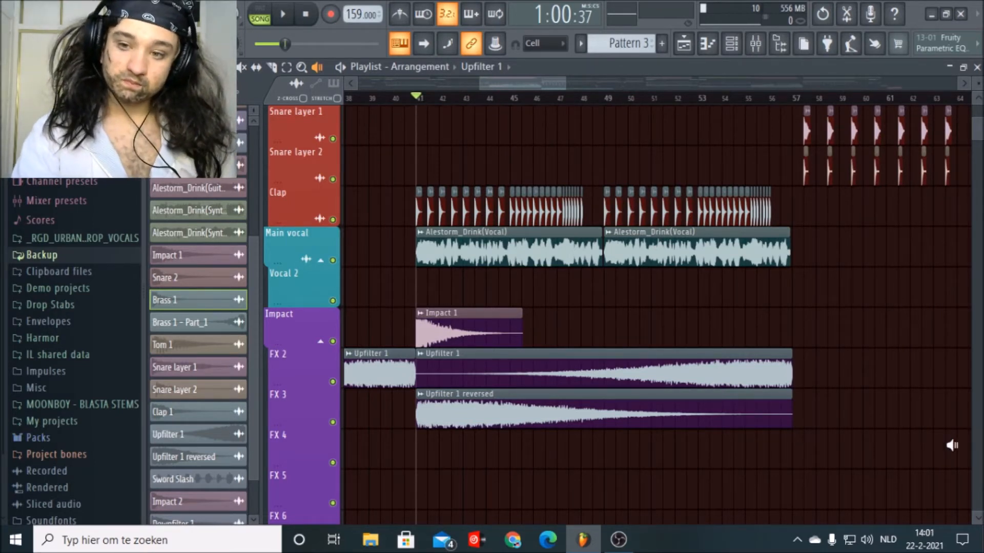
Step: Place the playhead just before bar 57, ahead of the Pattern 7, Pattern 6 and Pattern 8 clips
scroll(951, 446, "up", 3)
left_click(769, 104)
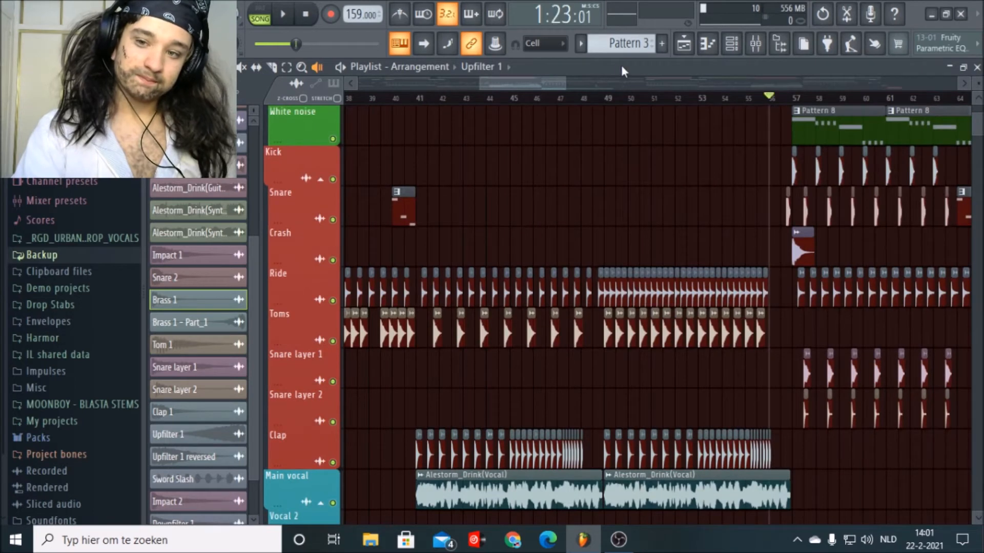
left_click_drag(549, 81, 568, 81)
scroll(582, 156, "up", 3)
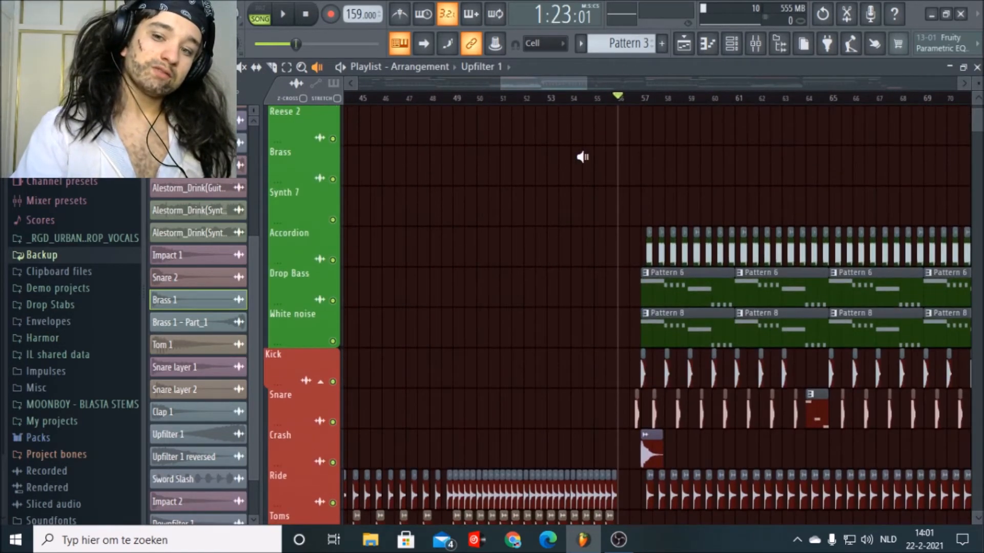
scroll(582, 136, "up", 4)
left_click(11, 7)
left_click(24, 88)
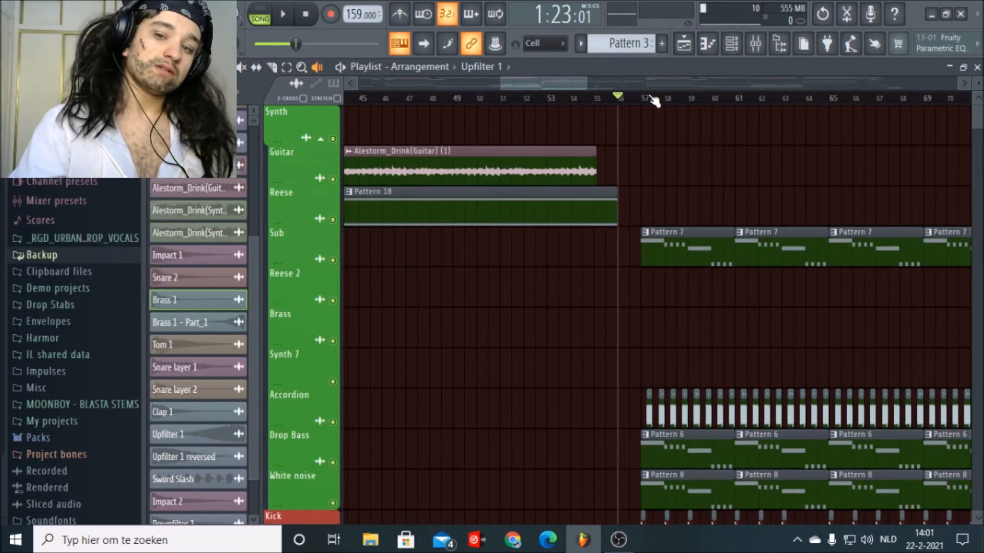
scroll(656, 101, "up", 3)
left_click(627, 99)
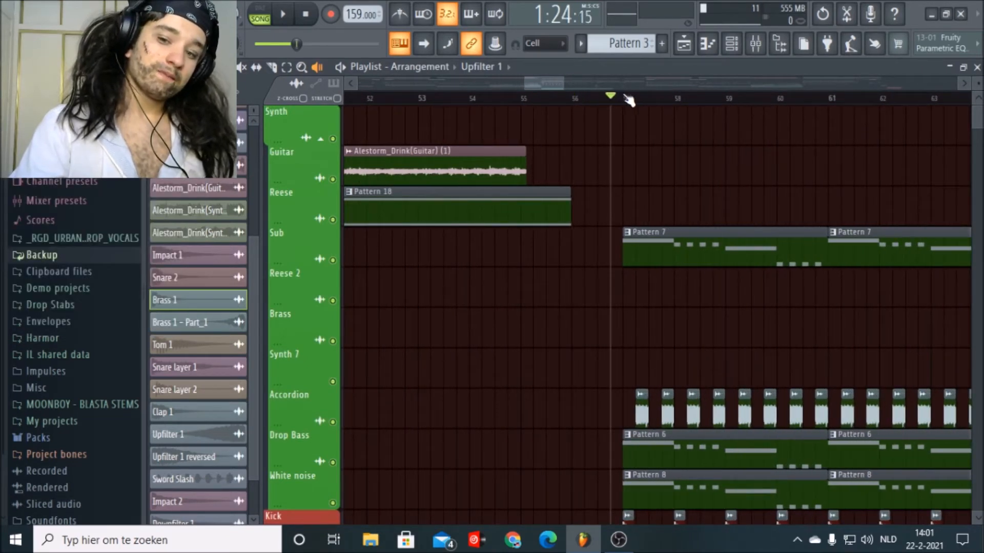
Step: Open the DB 1 Sytrus from the channel rack and view its main settings
scroll(632, 100, "down", 2)
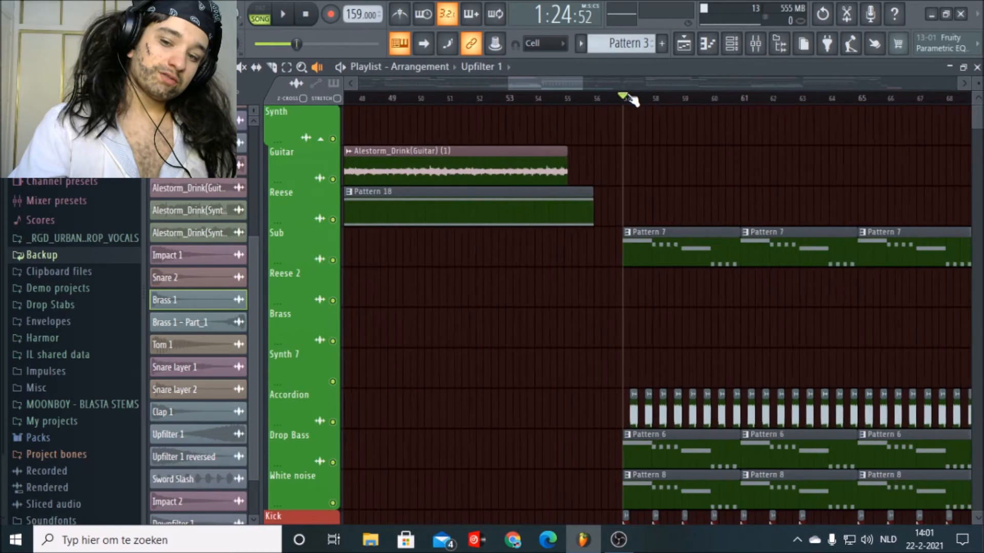
scroll(634, 100, "down", 1)
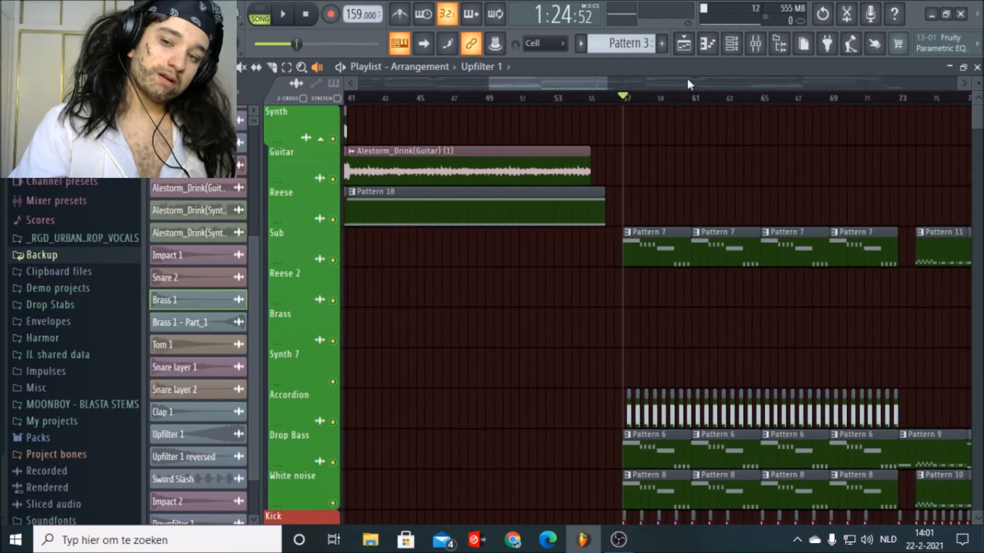
left_click(733, 50)
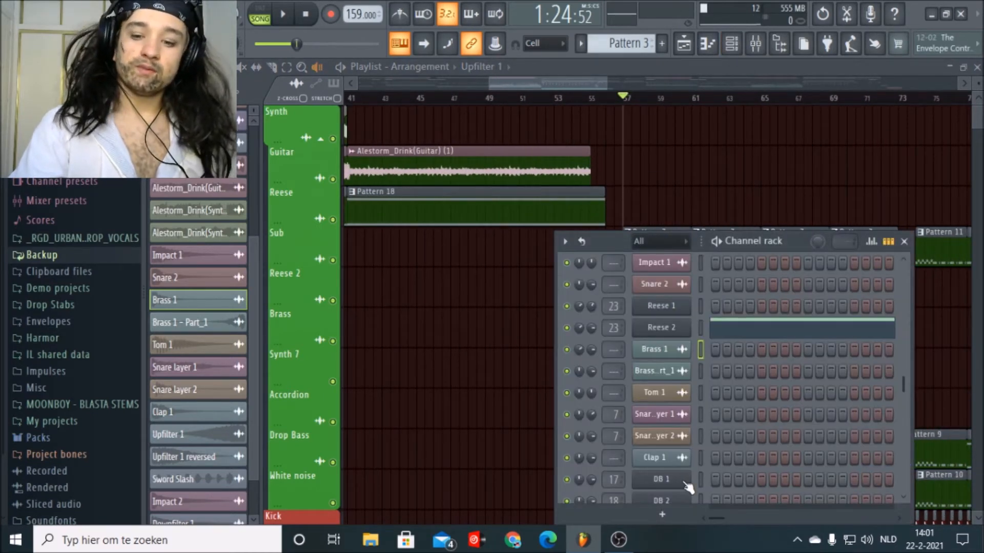
left_click(685, 482)
left_click(286, 212)
left_click(260, 212)
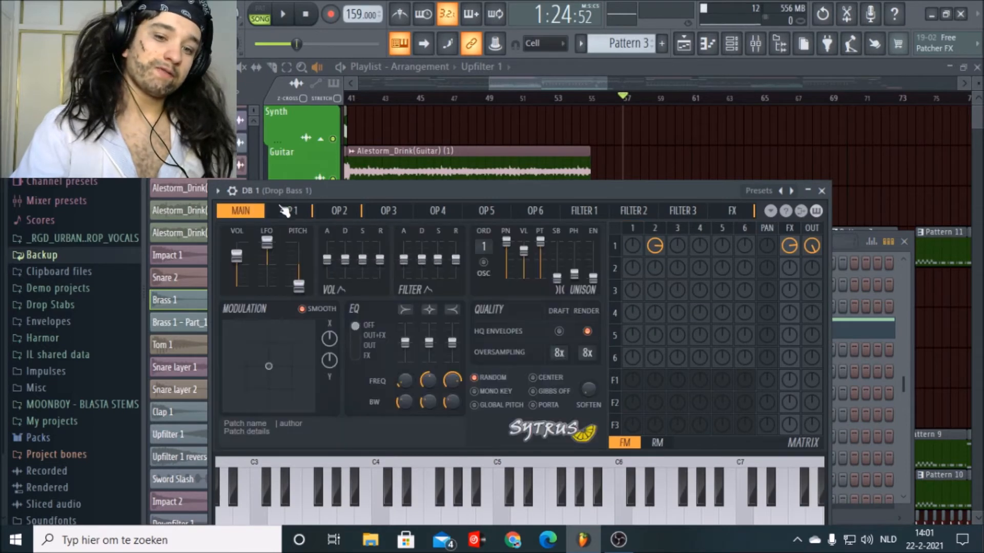
Step: Examine operators 1, 2 and 3 of the DB 1 Sytrus, ending on operator 1 with the whole plugin window in view
left_click(291, 210)
left_click(323, 211)
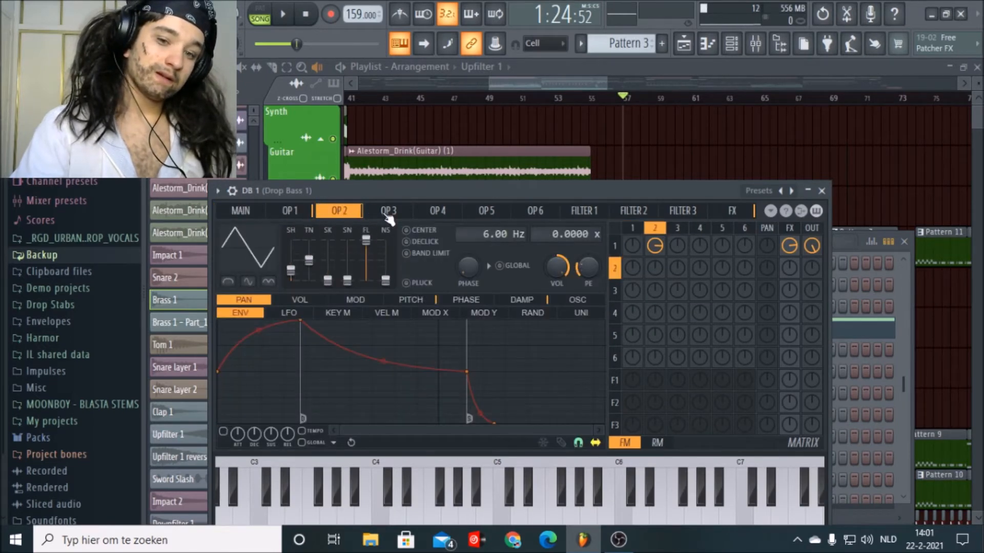
left_click(388, 215)
left_click(356, 217)
left_click(315, 215)
left_click(262, 210)
left_click(274, 210)
left_click_drag(321, 192, 324, 159)
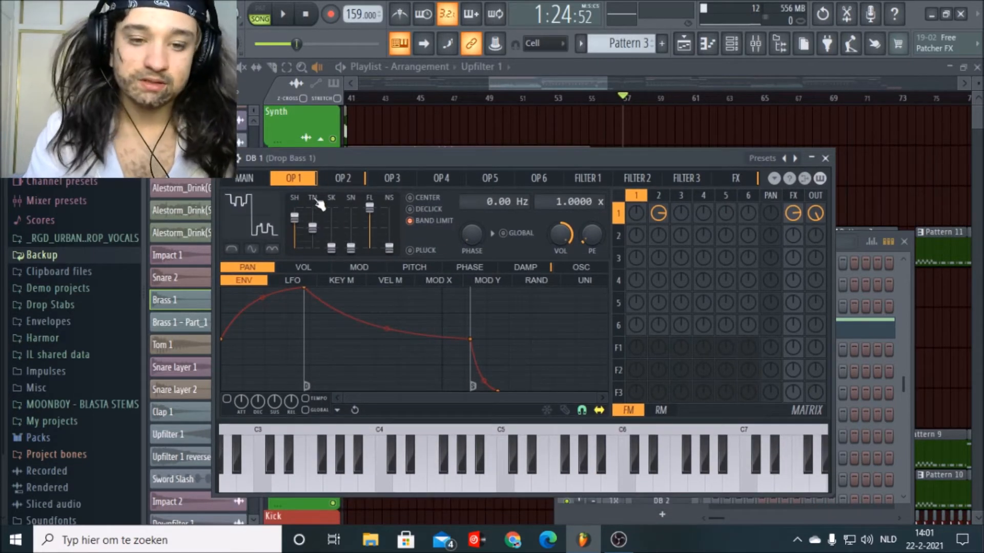
Step: Switch playback to pattern mode, then close the DB 1 Sytrus and the channel rack
left_click(271, 13)
left_click(285, 15)
left_click(825, 158)
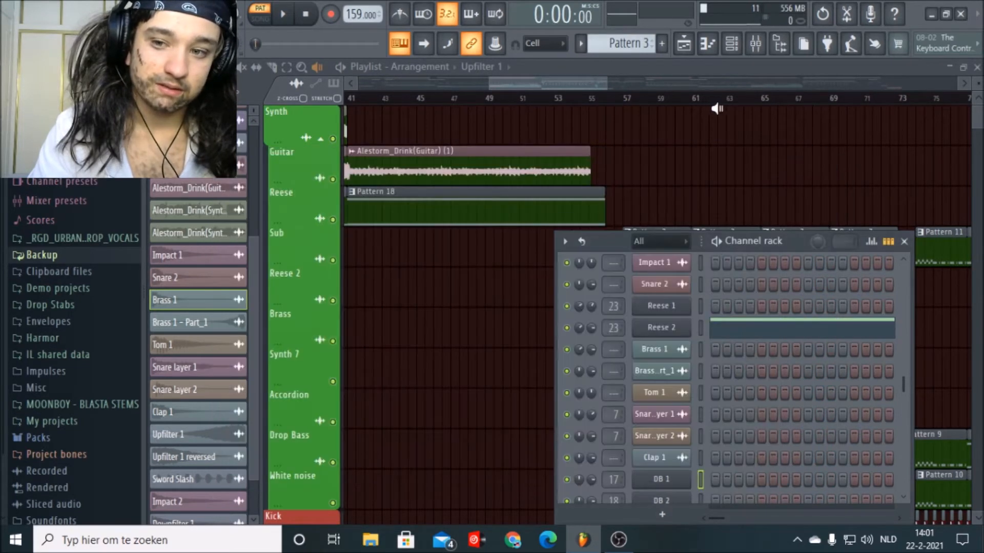
scroll(706, 106, "up", 3)
key("F6")
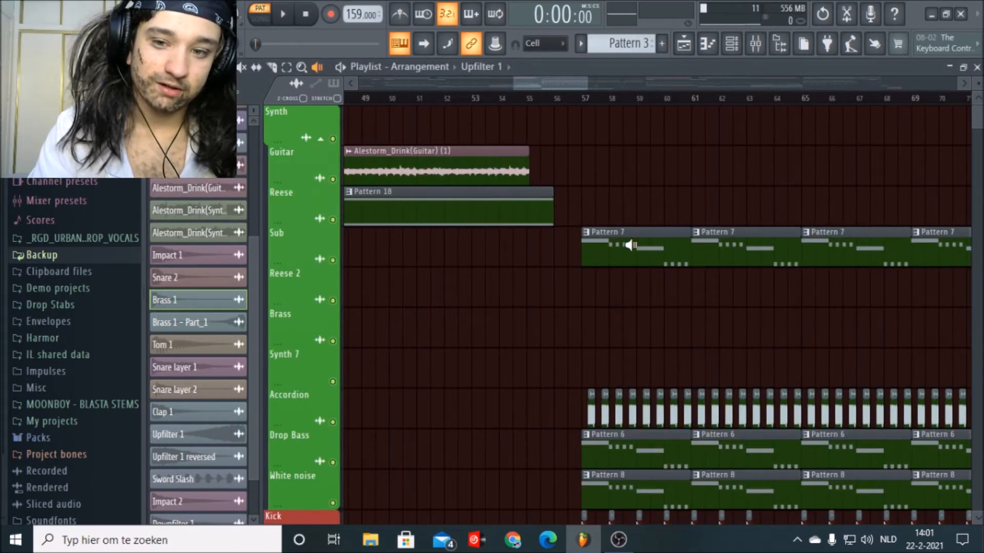
Step: Audition the Sub track's Pattern 7 and the Drop Bass track's Pattern 6 at bar 57
left_click(576, 234)
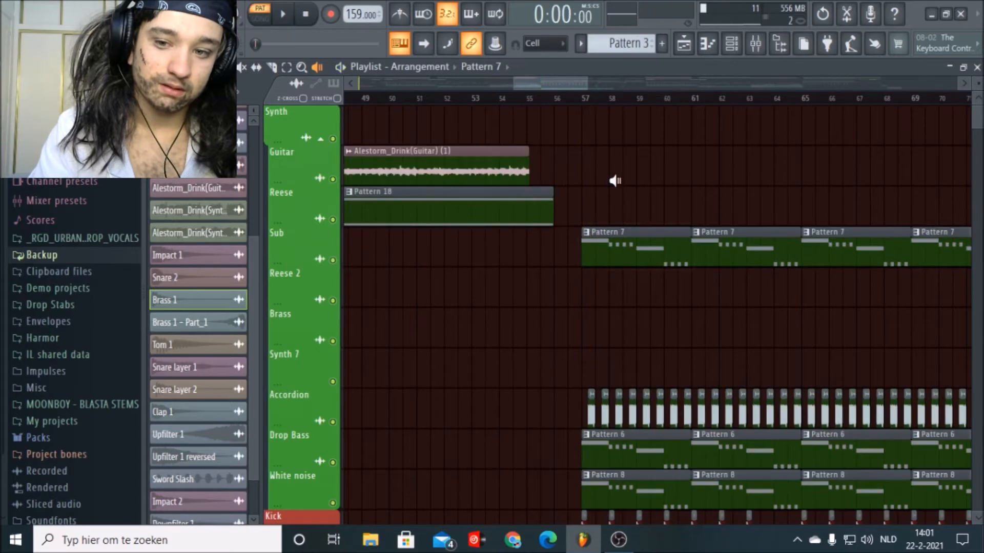
scroll(615, 177, "down", 3)
scroll(615, 177, "up", 2)
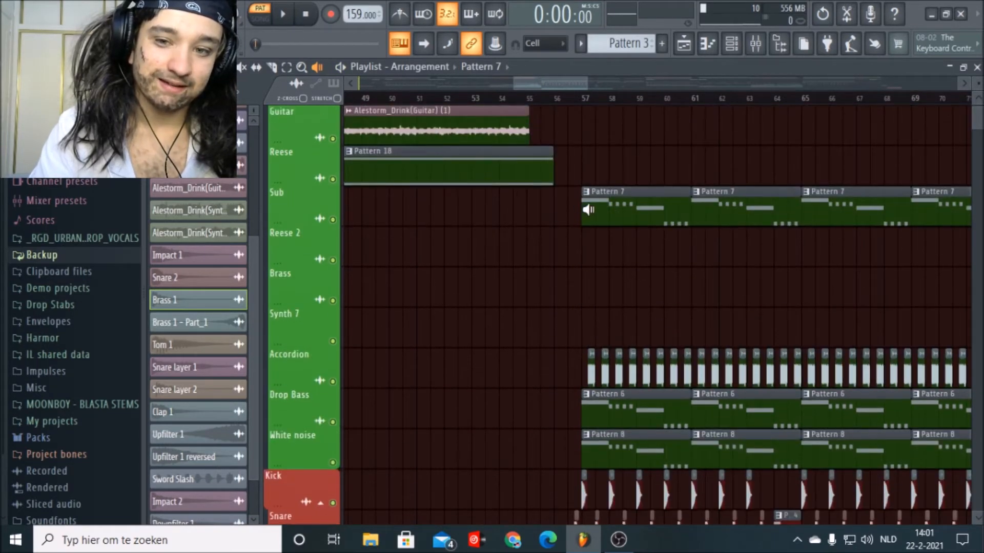
scroll(523, 232, "down", 3)
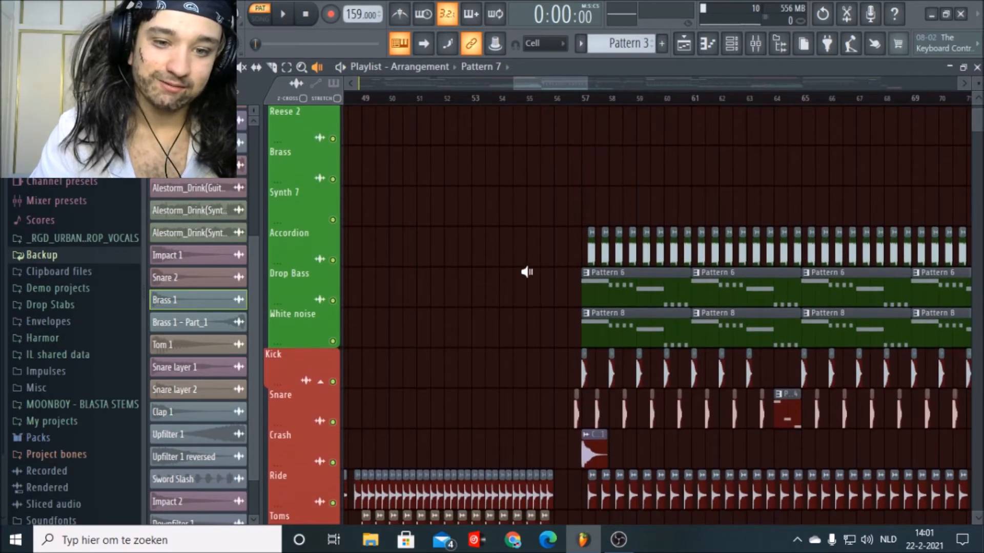
left_click(603, 286)
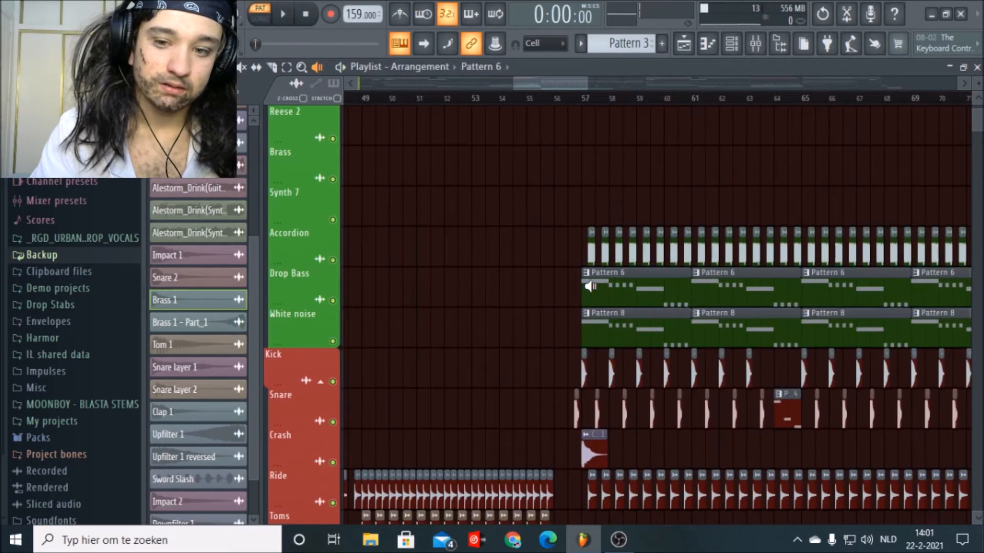
left_click(579, 286)
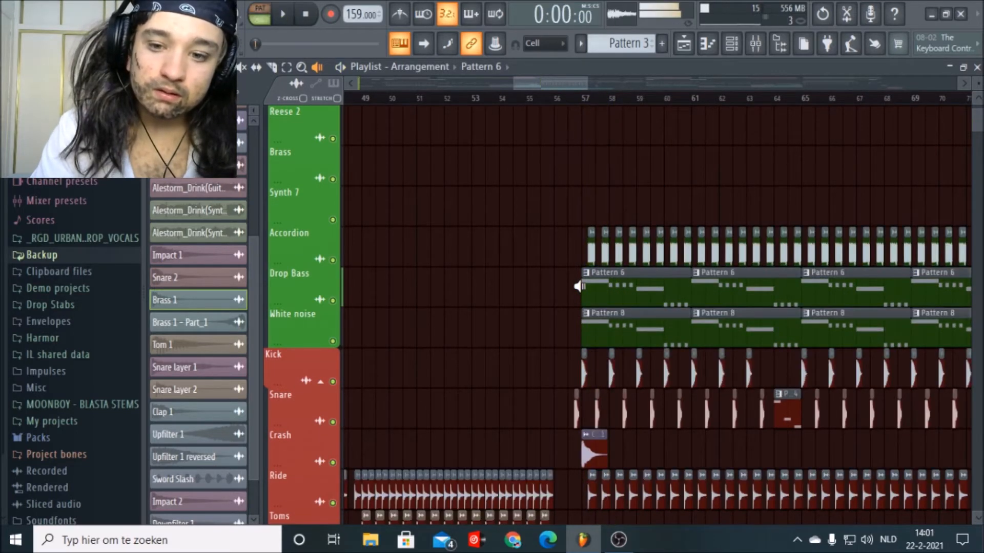
Step: Reopen the channel rack and select the DB 1 and DB 2 channels alternately to point out the drop bass layers
left_click(734, 46)
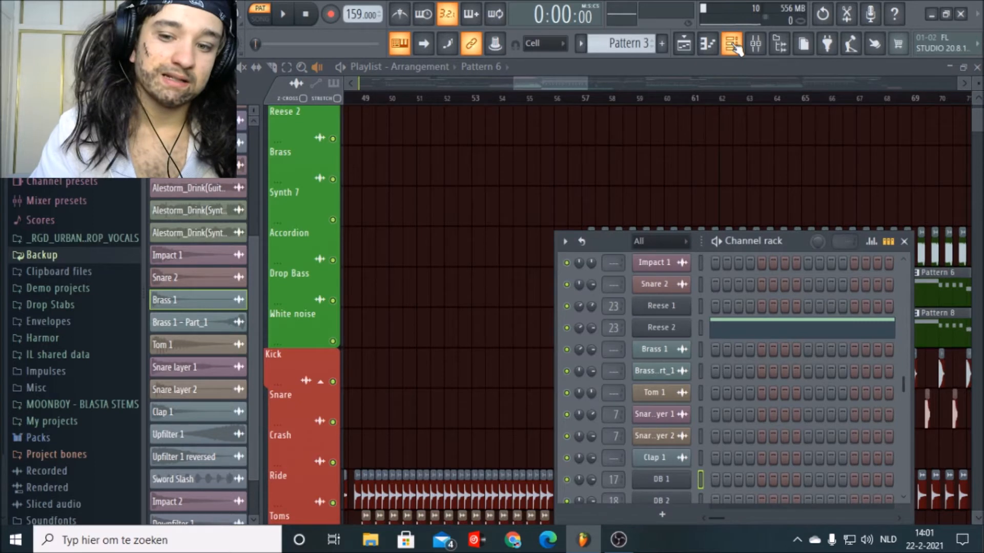
scroll(696, 451, "down", 3)
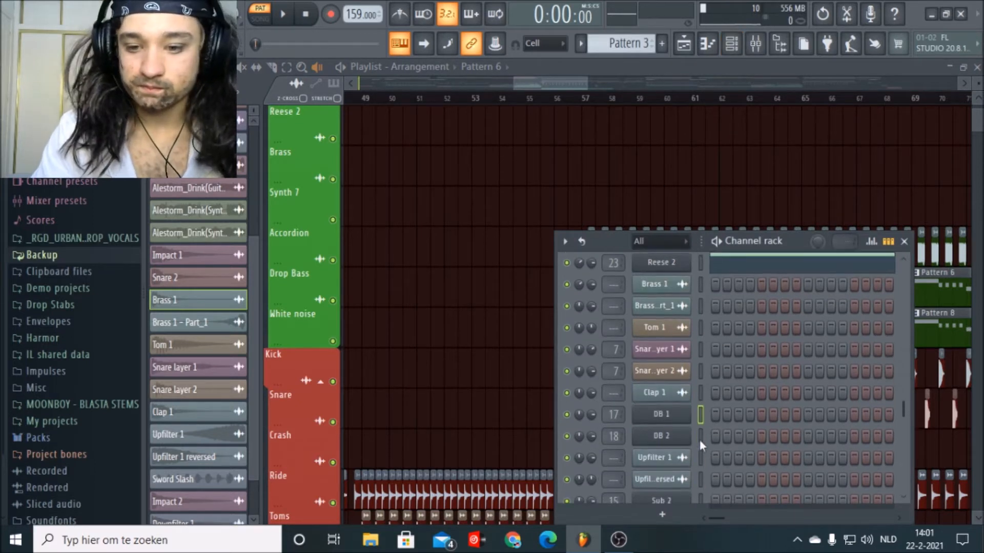
left_click(701, 416)
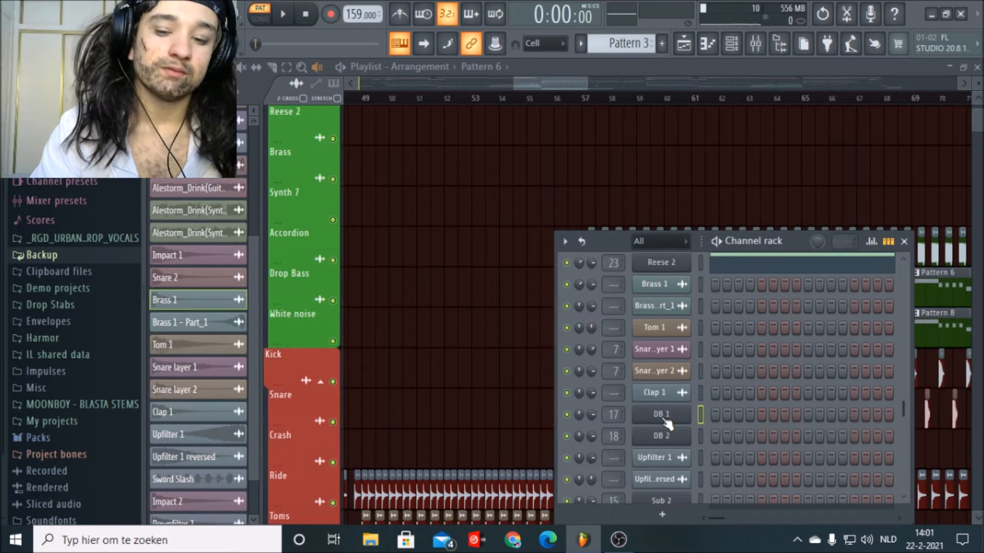
left_click(700, 435)
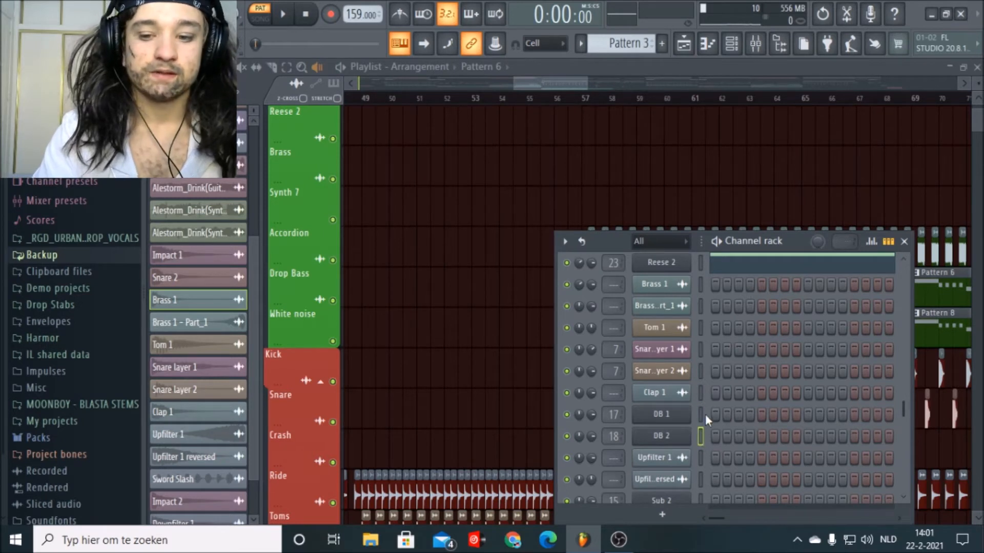
left_click(704, 415)
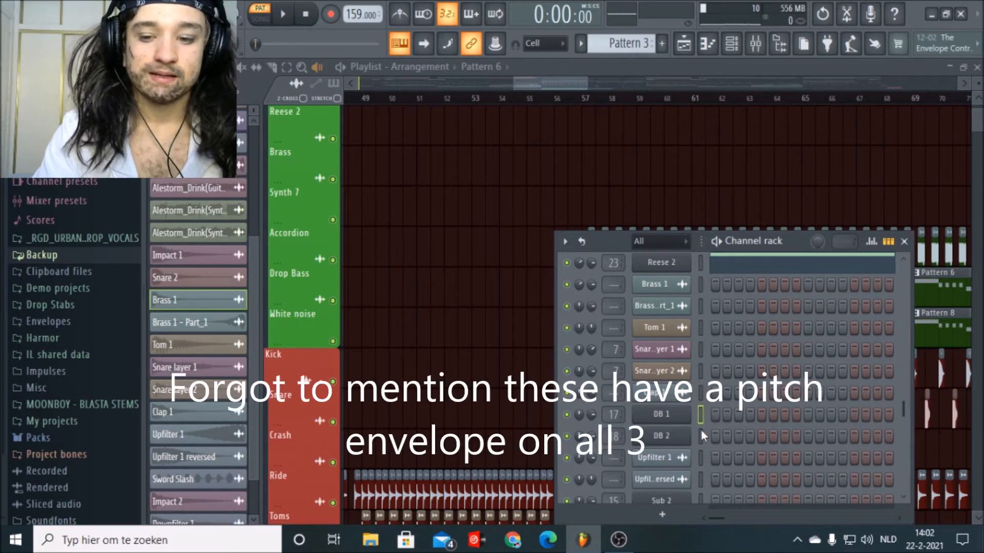
left_click(700, 435)
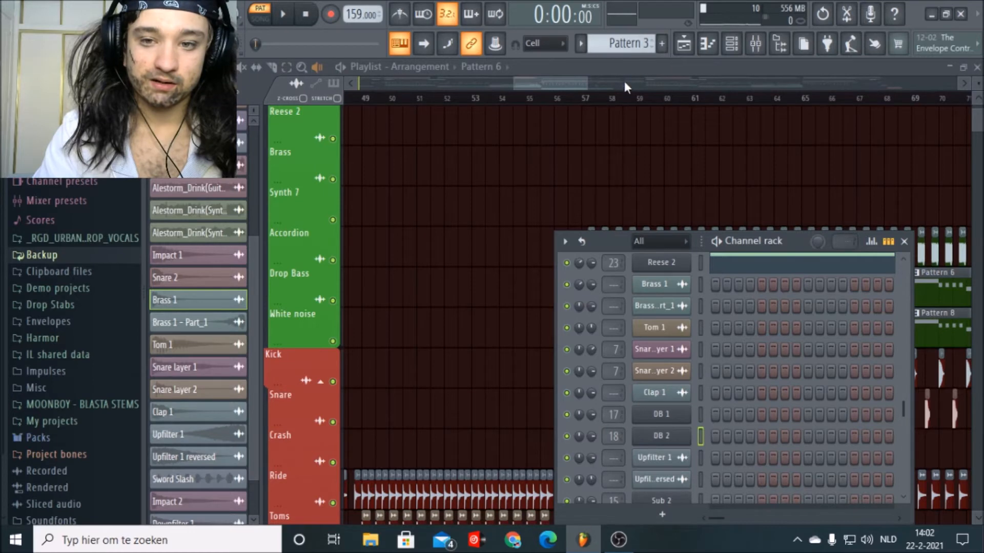
Step: Return to the playlist, audition Pattern 9 on the Drop Bass track at bar 73 and view the whole drop
left_click_drag(571, 87, 591, 85)
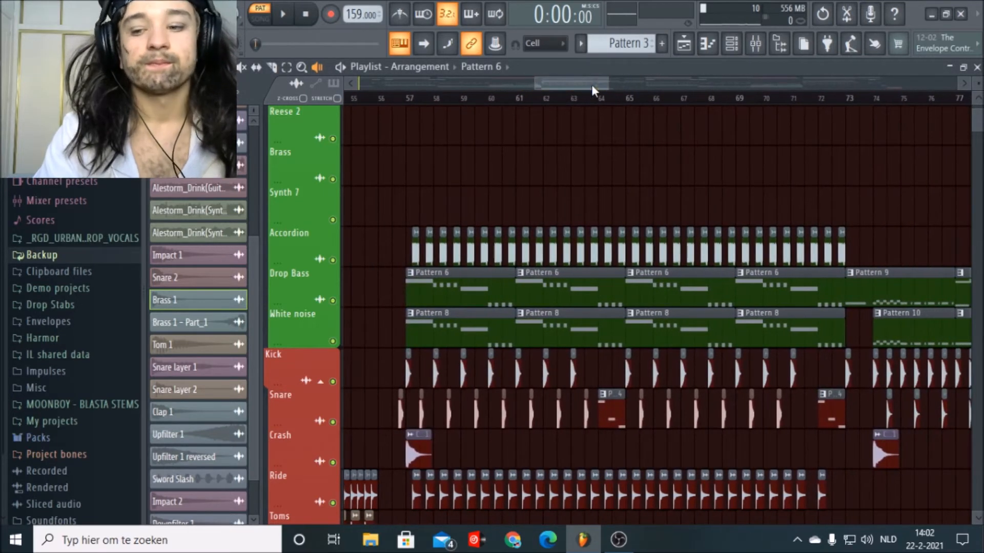
scroll(848, 103, "up", 5)
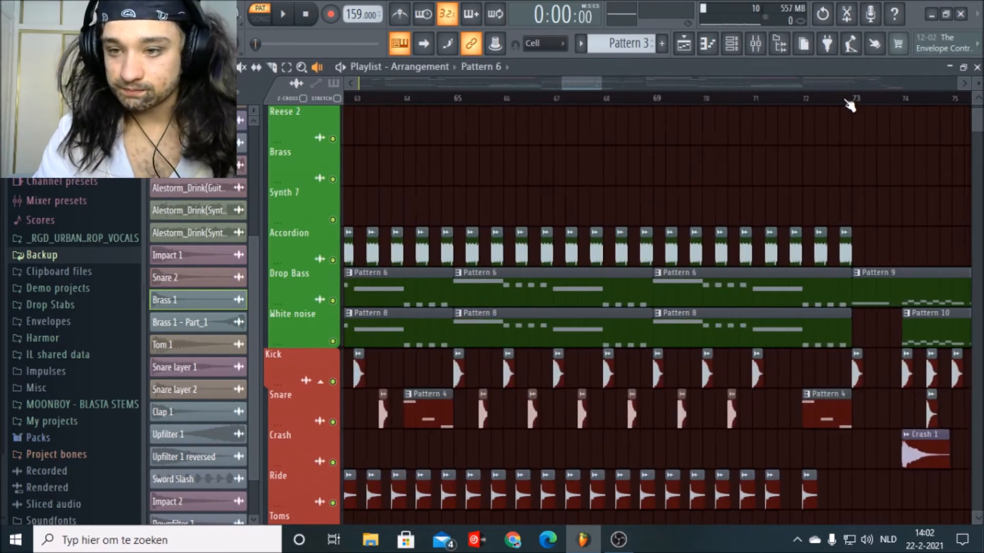
left_click(867, 290)
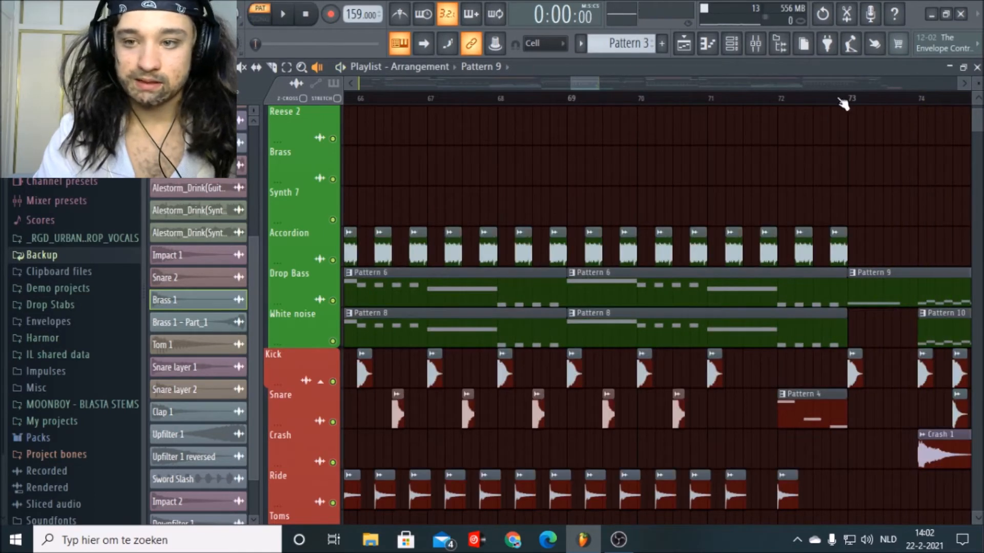
scroll(841, 102, "down", 7)
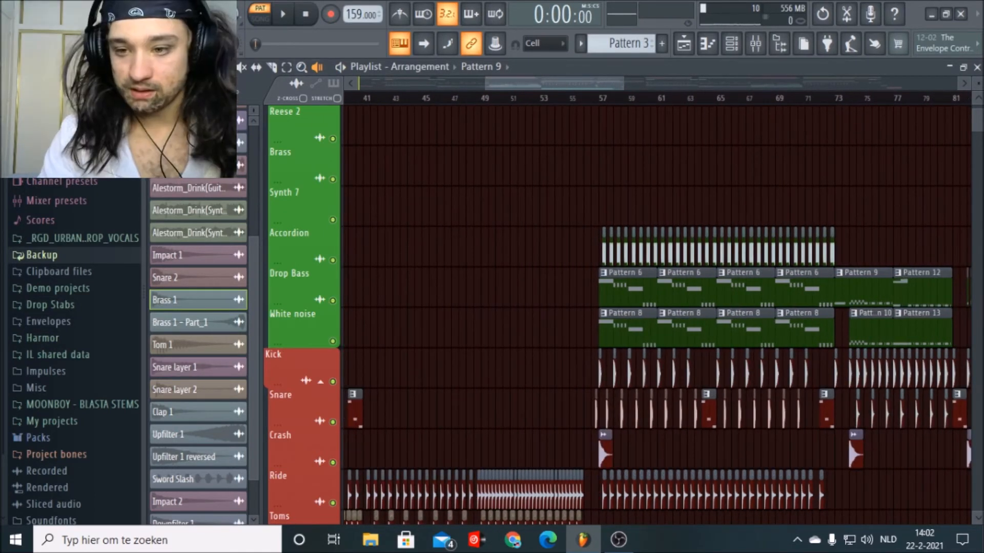
Step: Audition the White noise track's Pattern 8 and the Sub track's Pattern 7 individually at bar 57
scroll(611, 102, "up", 8)
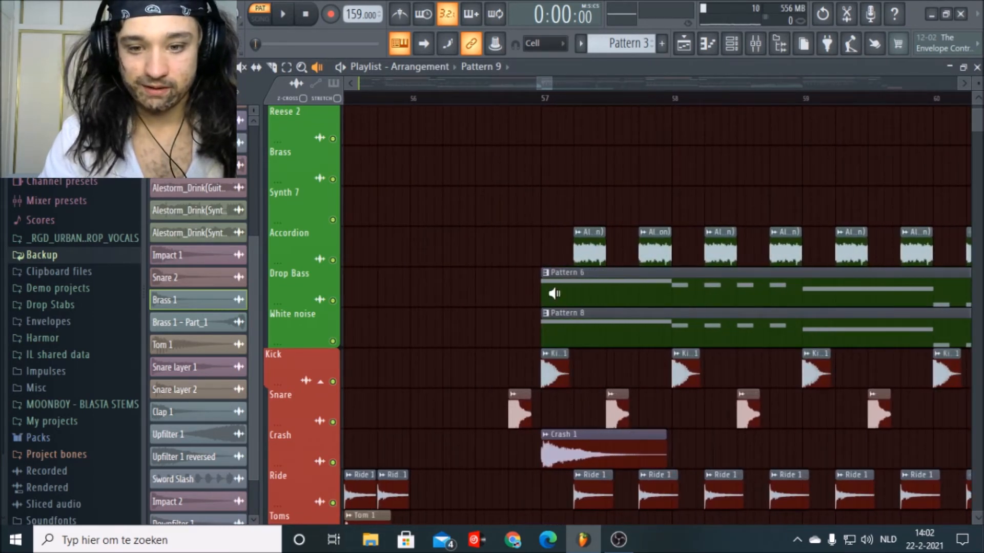
right_click(534, 331)
right_click(542, 332)
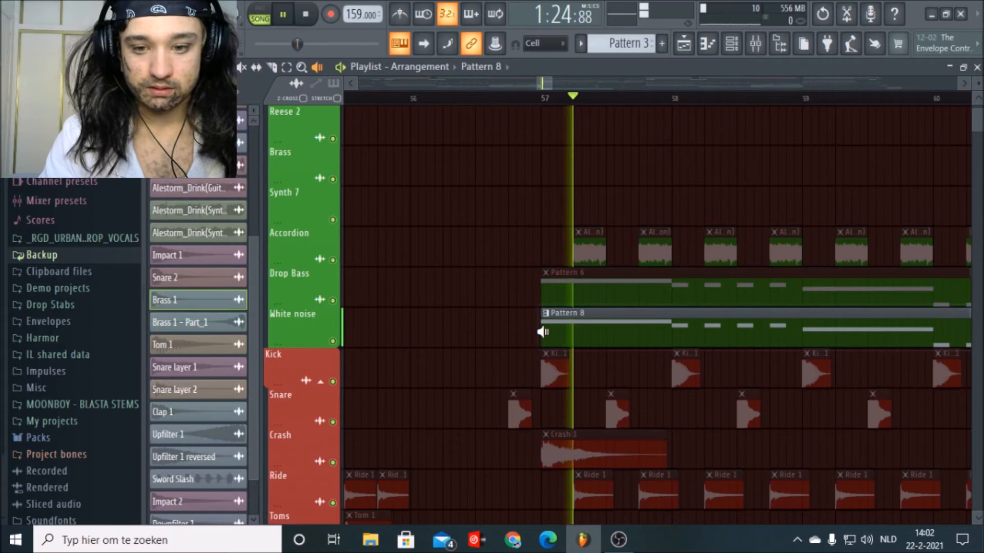
scroll(395, 216, "up", 4)
right_click(533, 248)
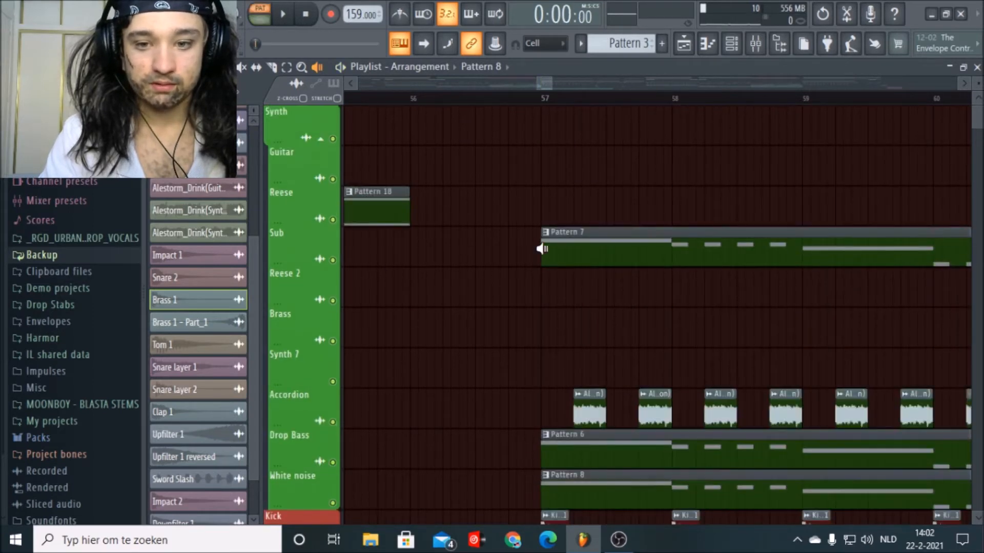
scroll(506, 176, "down", 1)
Step: Audition the first chopped Alestorm_Drink(Accordion) clip after bar 57
scroll(506, 175, "down", 6)
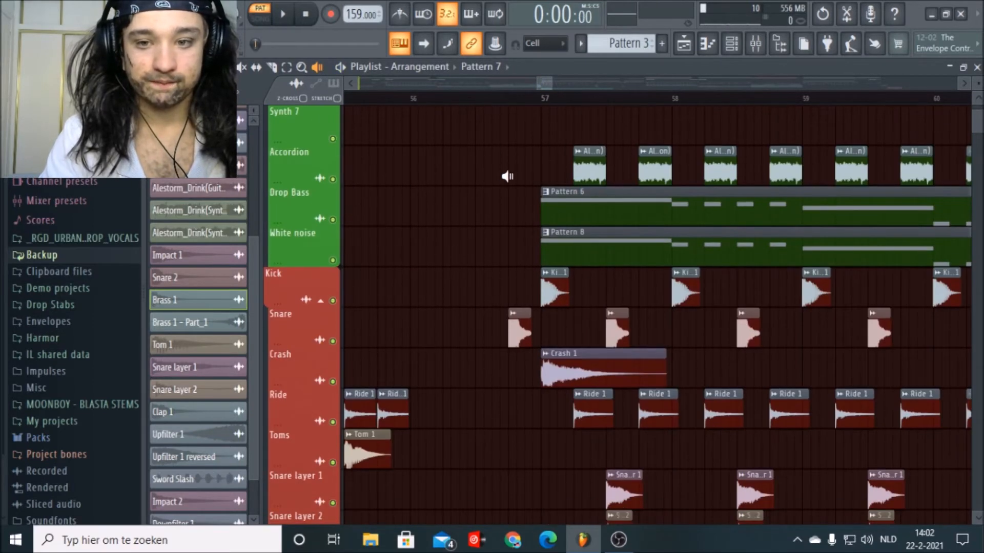
scroll(592, 107, "up", 4)
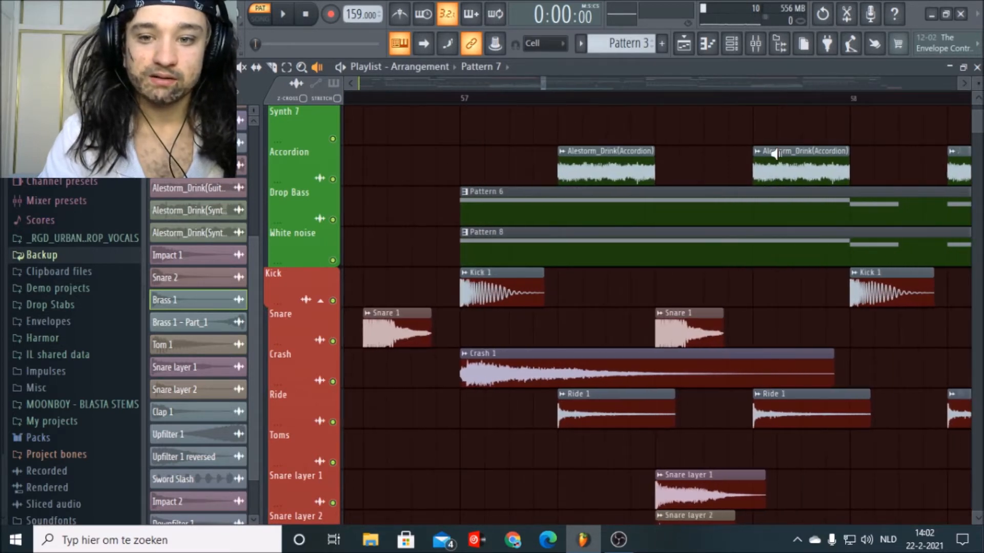
right_click(515, 176)
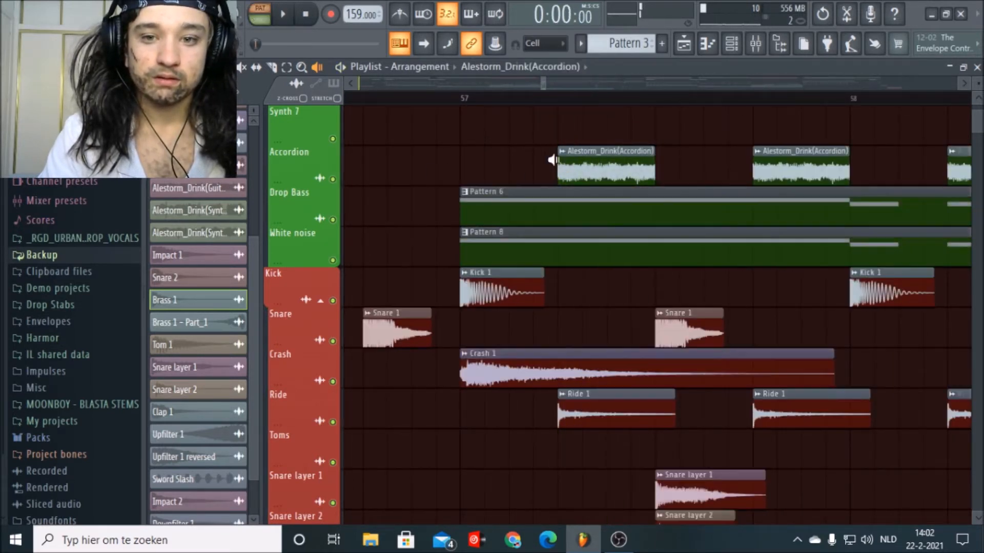
Step: Play the start of the drop from just before bar 57, then return the playhead to bar 57
left_click(459, 101)
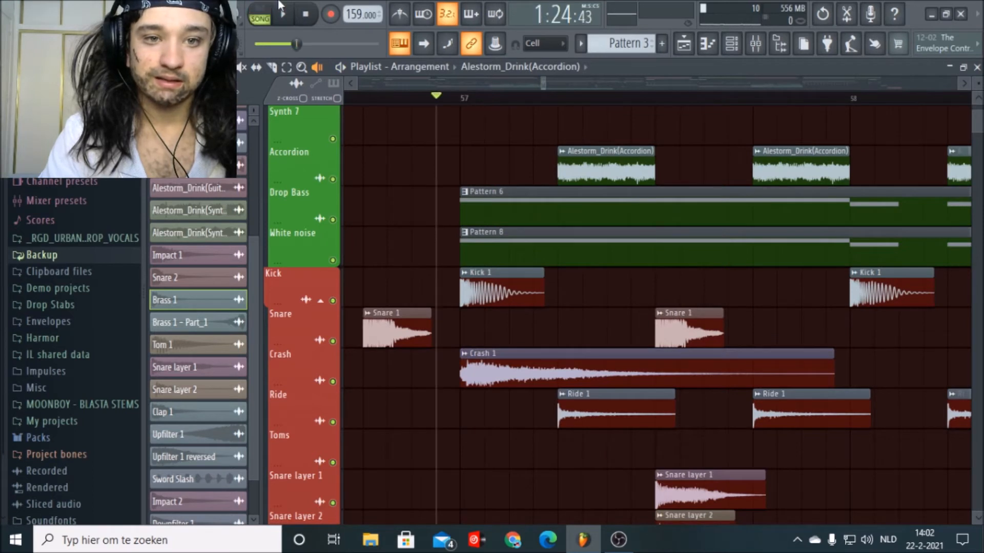
left_click(284, 13)
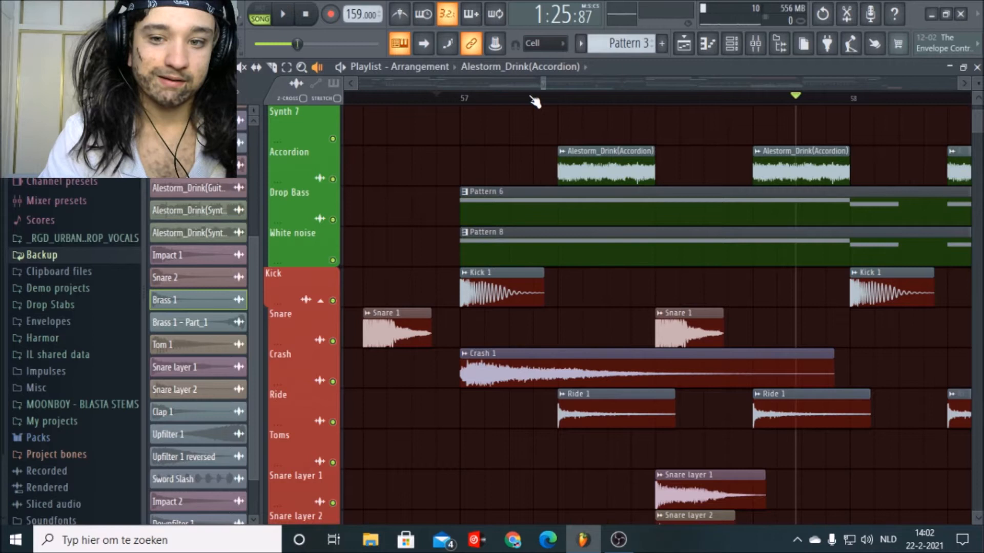
scroll(534, 102, "down", 3)
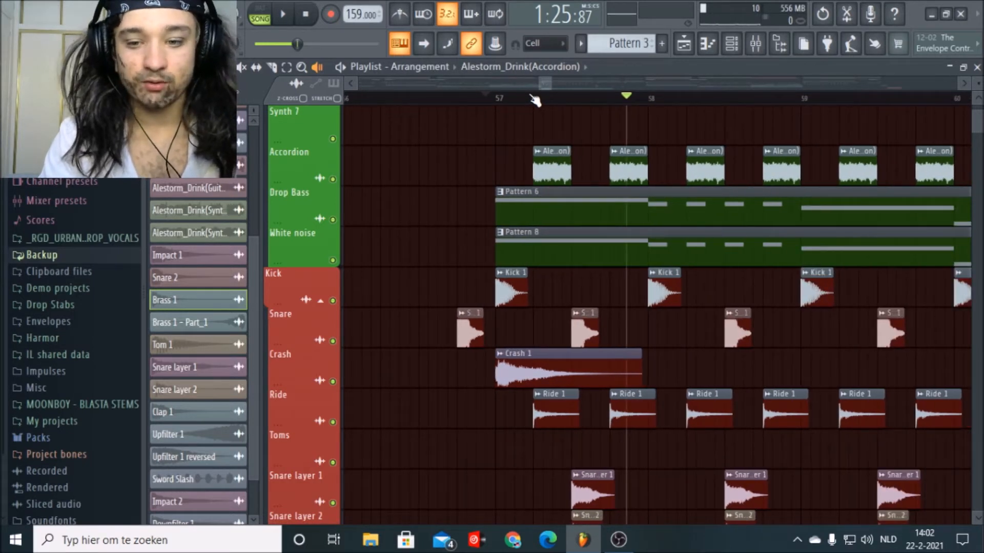
left_click_drag(534, 101, 501, 97)
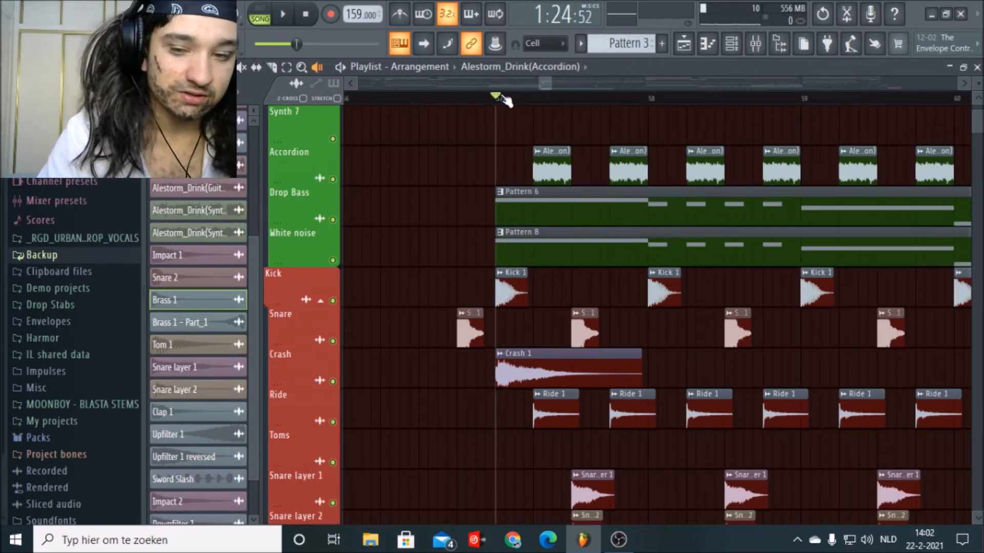
Step: Audition the first Kick 1 clip at bar 57 and the Snare 1 clip that follows it
scroll(506, 100, "down", 1)
scroll(506, 101, "down", 1)
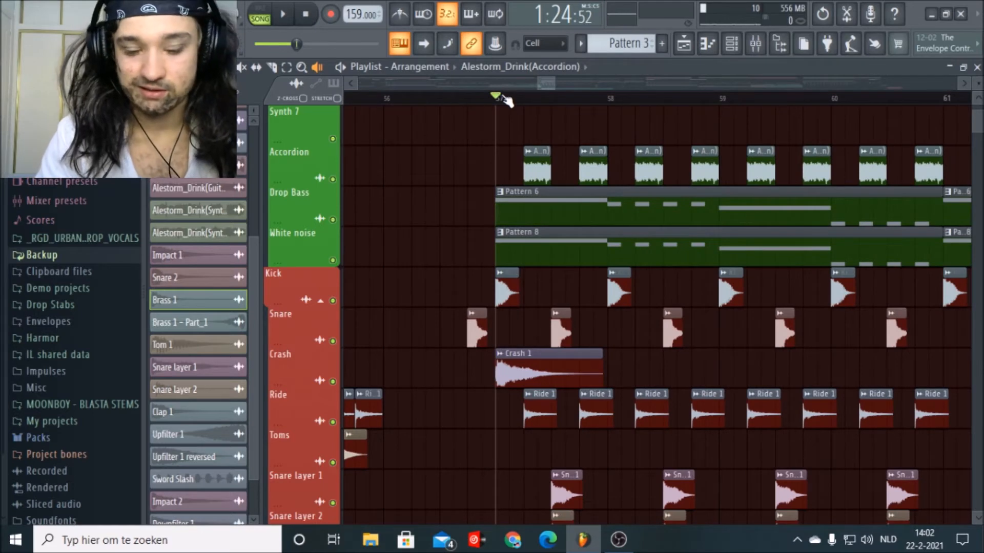
scroll(508, 101, "down", 1)
scroll(573, 164, "down", 3)
left_click(505, 172)
left_click(547, 205)
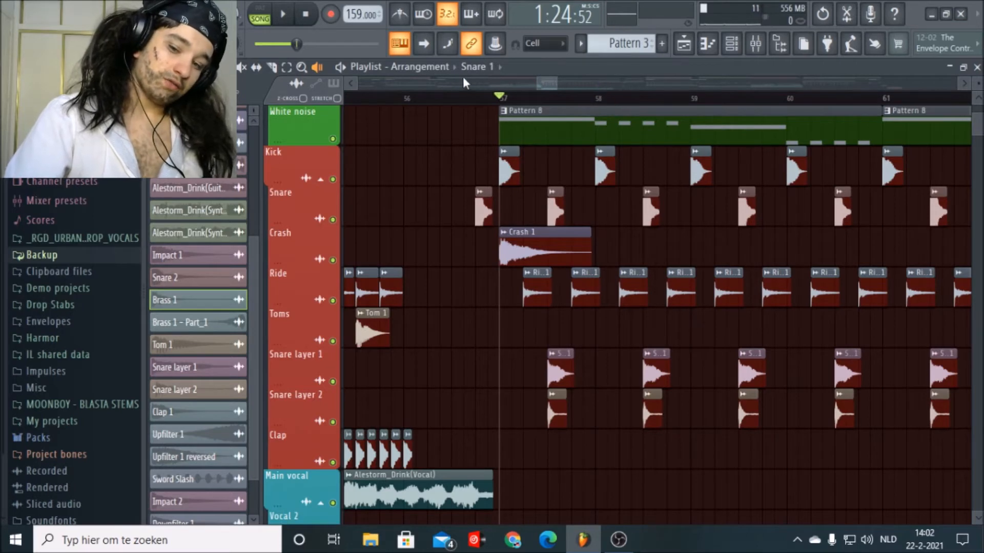
Step: Audition the Snare track's Pattern 4 clip at bar 64 and the Crash 1 clip at bar 57
scroll(518, 98, "down", 5)
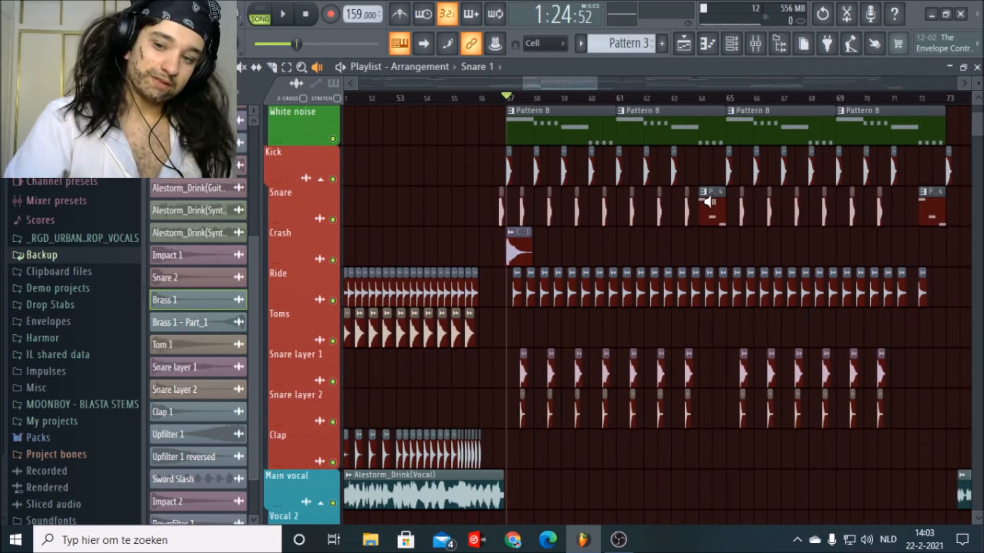
left_click(707, 204)
left_click_drag(573, 86, 577, 94)
left_click(474, 250)
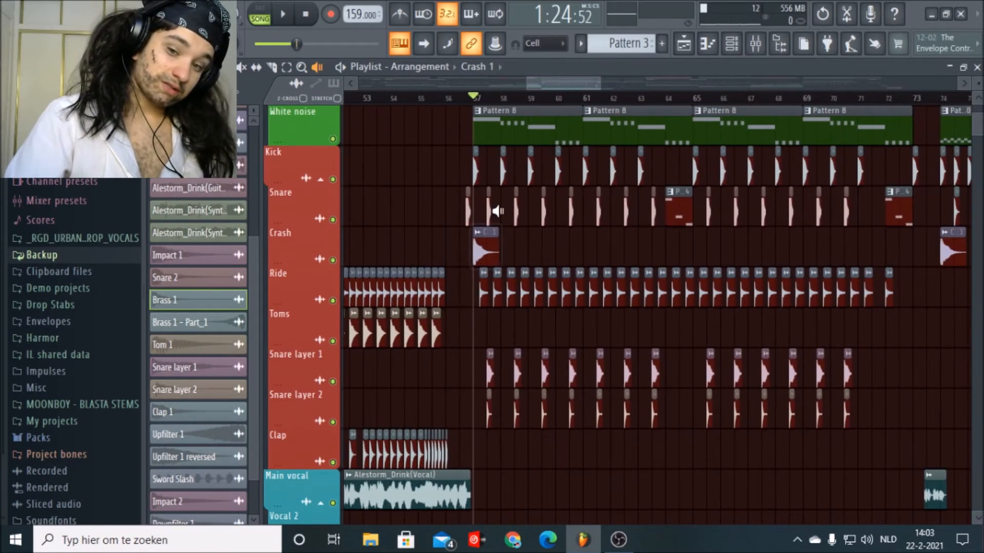
left_click_drag(555, 87, 580, 88)
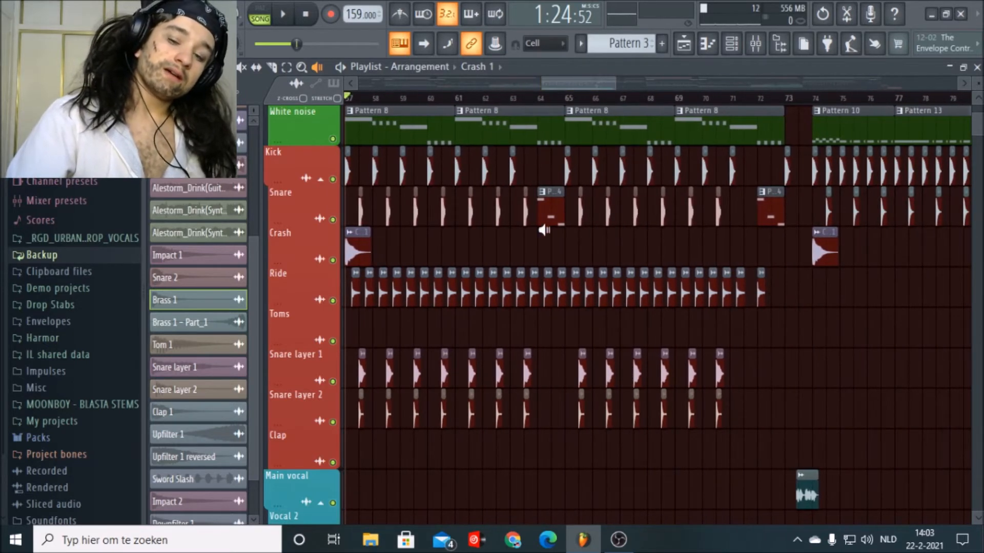
scroll(532, 257, "up", 3)
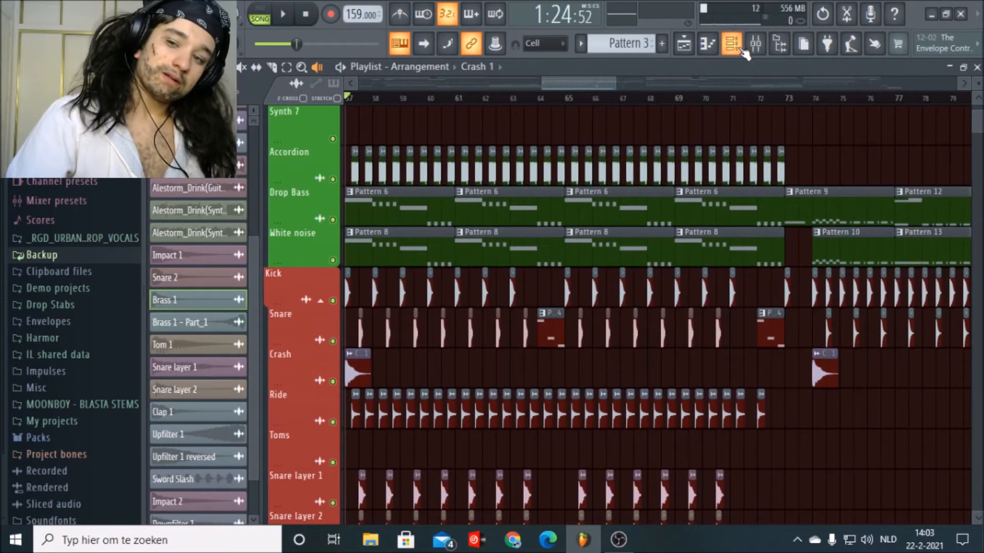
Step: Compare the effect chains of the Drop Bass 1 and Drop Bass 2 mixer tracks
left_click(755, 45)
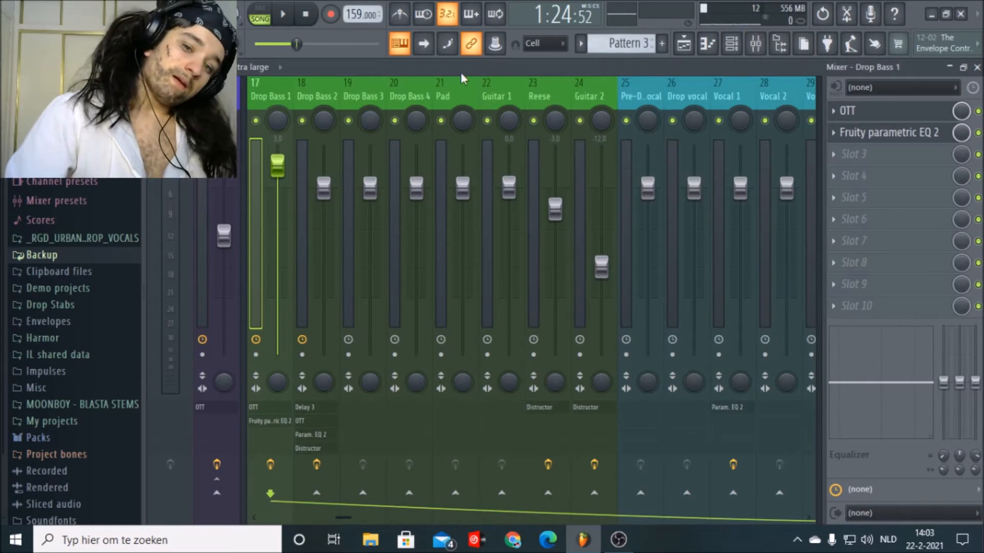
left_click(331, 91)
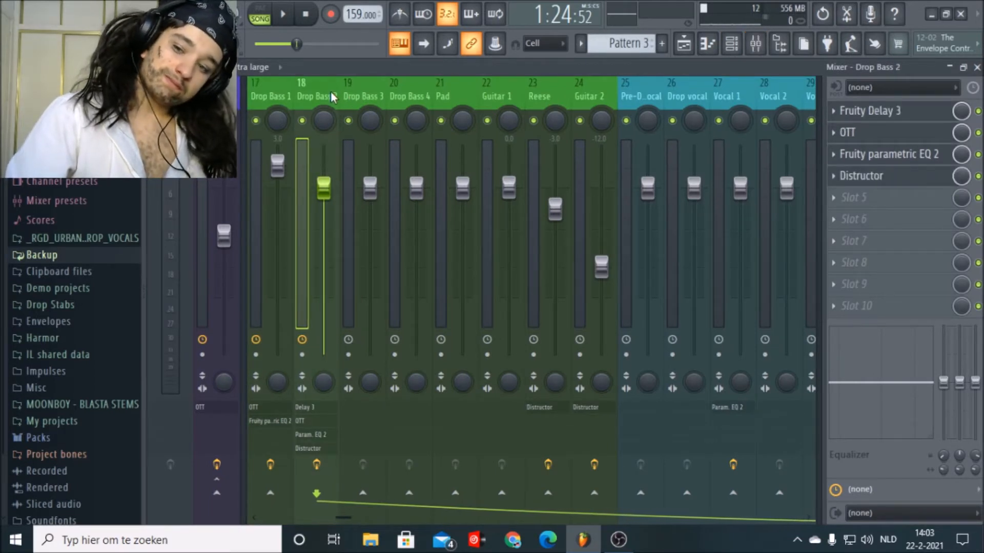
left_click(291, 85)
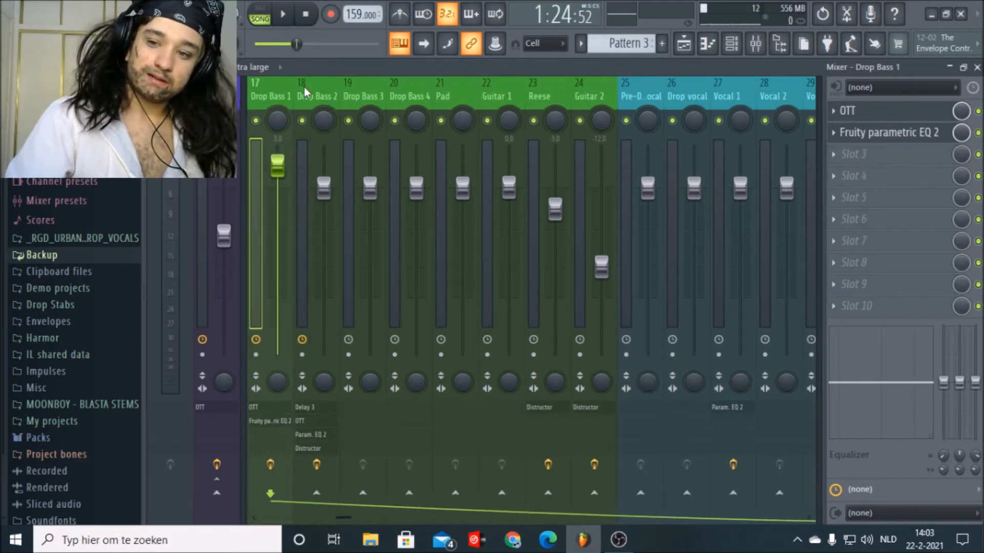
left_click(307, 86)
Step: Play Pattern 6 on its own in pattern mode and audition its first Drop Bass clip at bar 57
key("l")
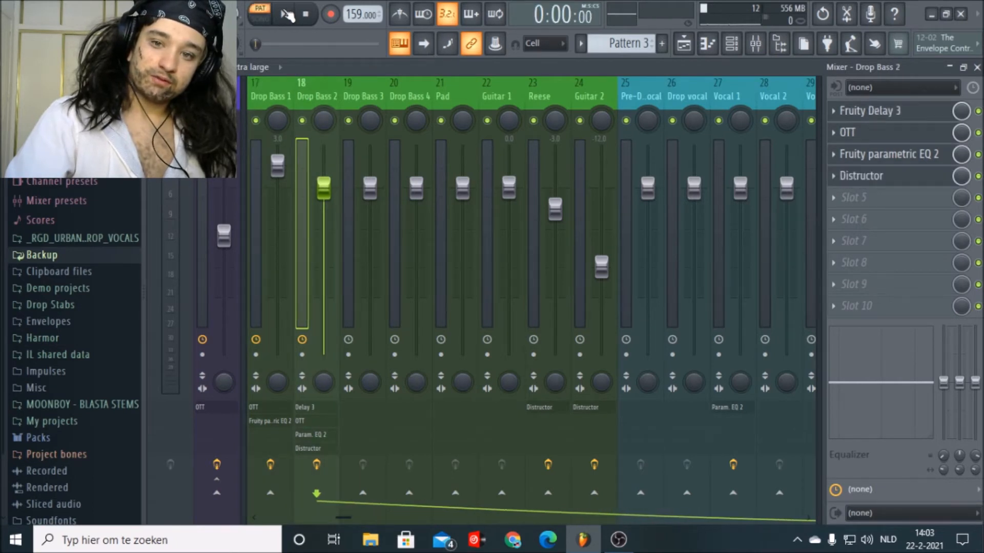
left_click(662, 43)
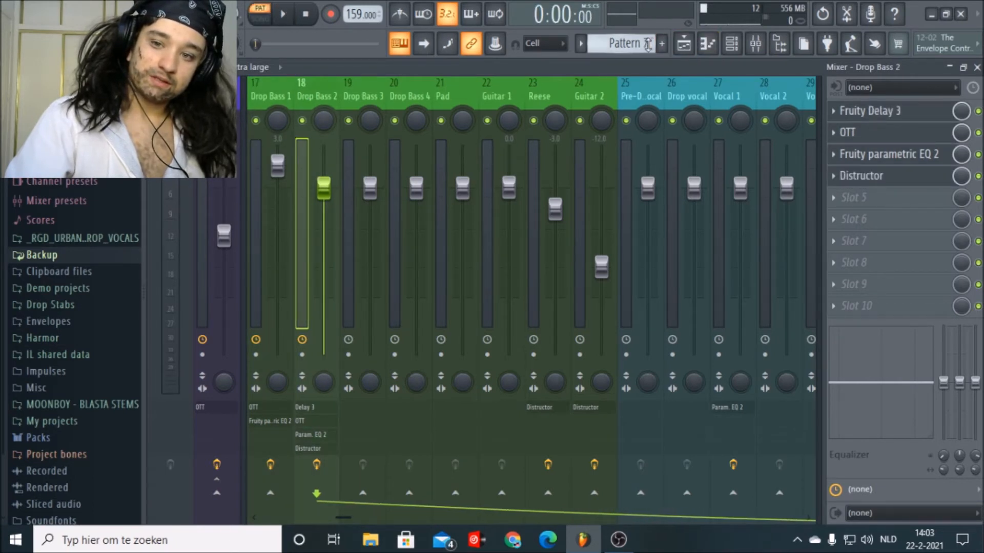
left_click(686, 45)
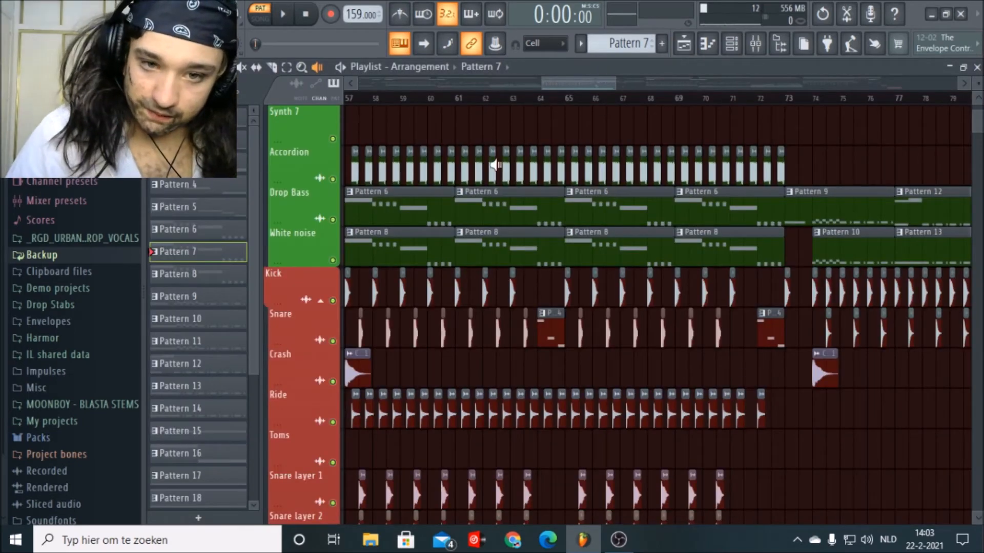
scroll(620, 44, "up", 1)
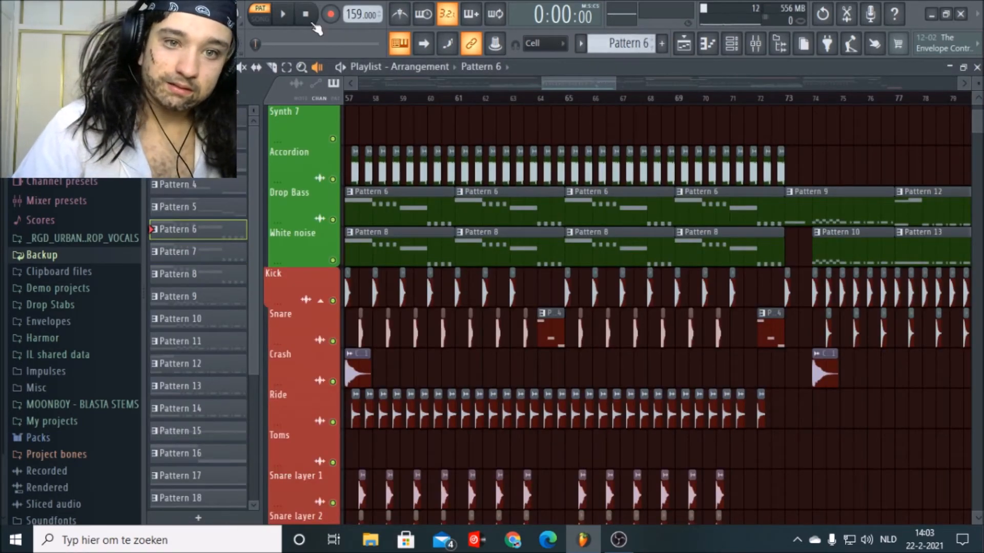
left_click(284, 15)
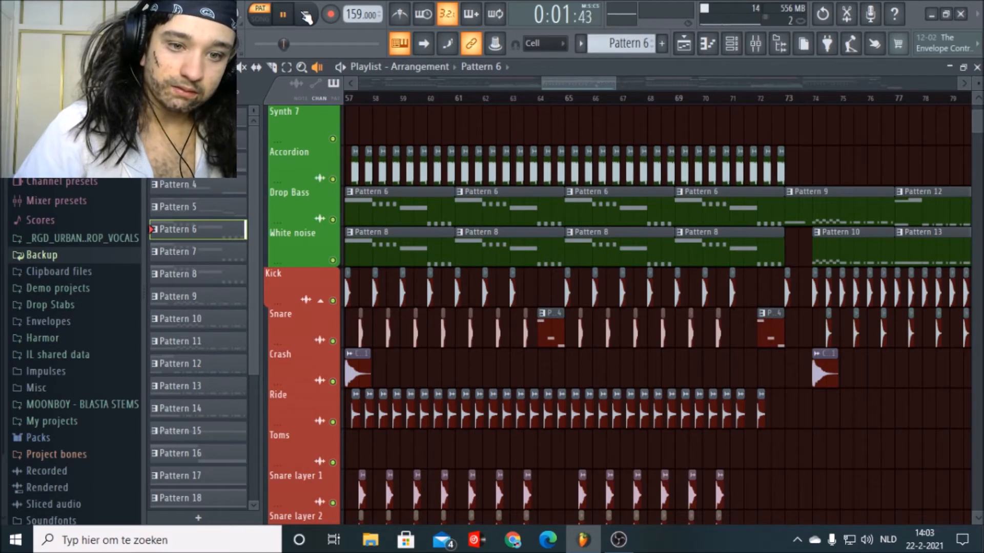
left_click(306, 15)
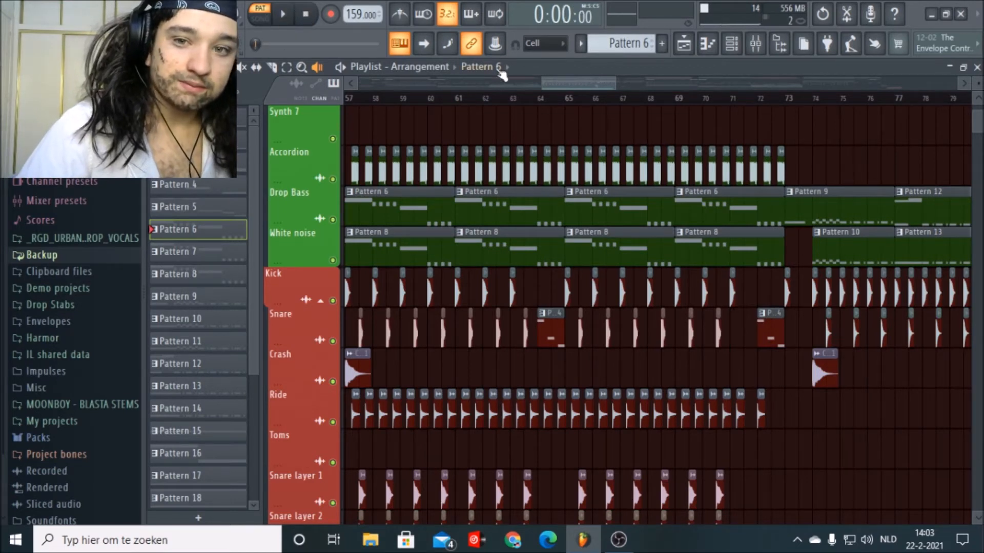
left_click_drag(567, 85, 550, 85)
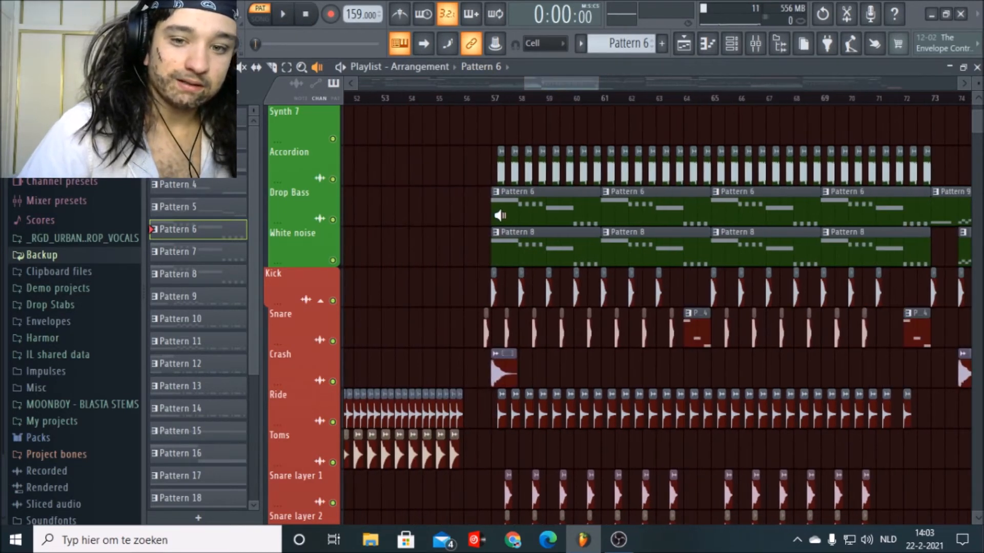
left_click(500, 215)
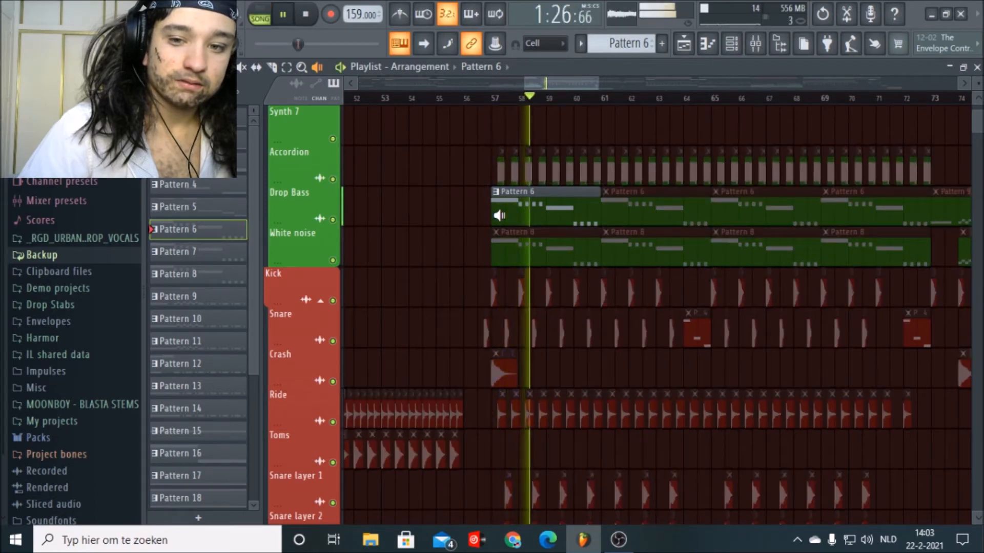
Step: Inspect operators 1 to 3 of the DB 2 channel's Sytrus synth, and briefly view the DB 1 channel's instrument
left_click(734, 48)
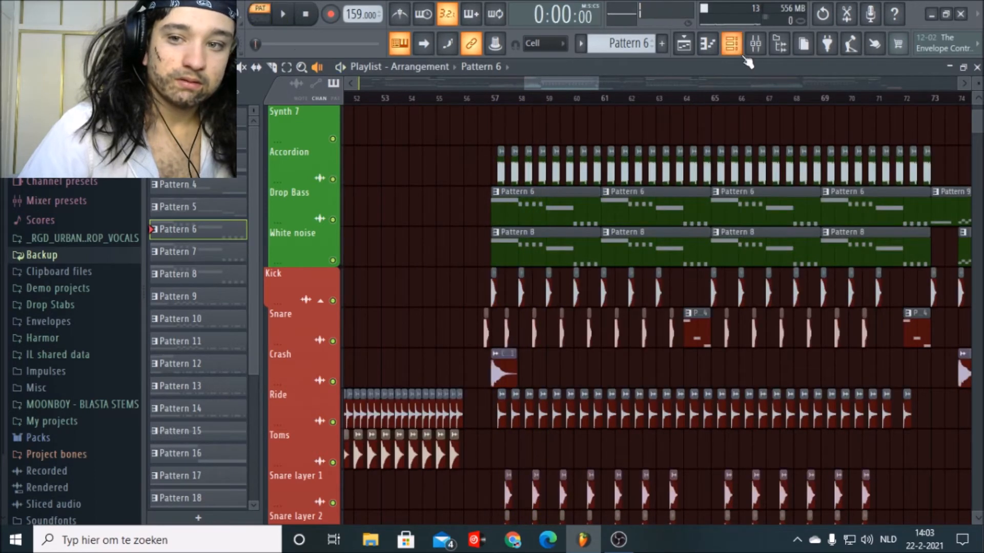
left_click(730, 51)
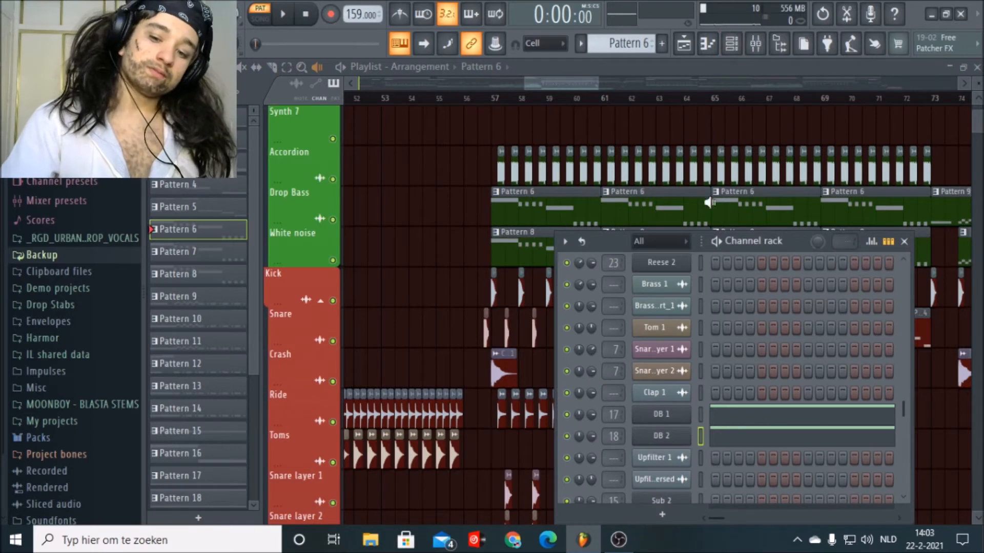
left_click(683, 439)
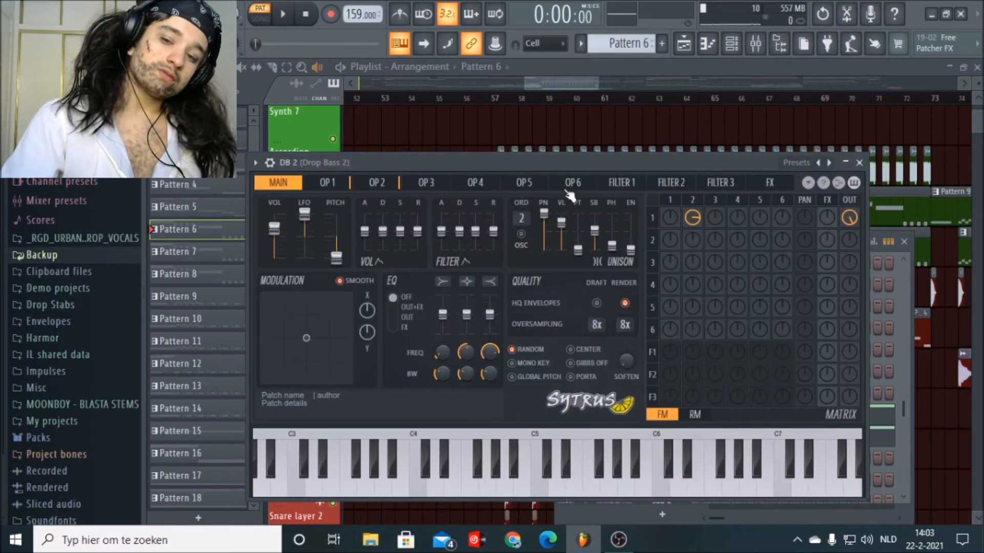
left_click_drag(590, 169, 664, 170)
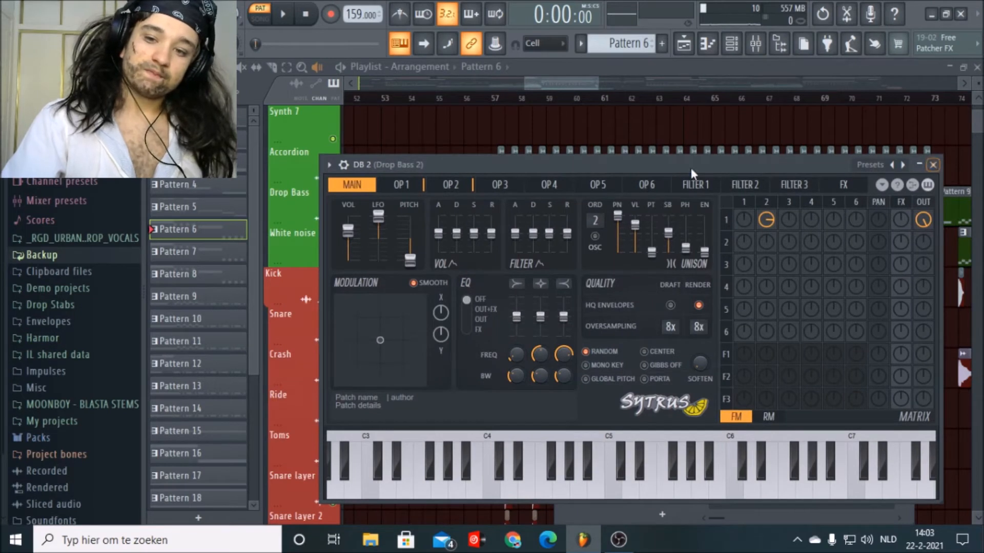
left_click(410, 185)
left_click(450, 186)
left_click(499, 185)
left_click(451, 185)
left_click(417, 185)
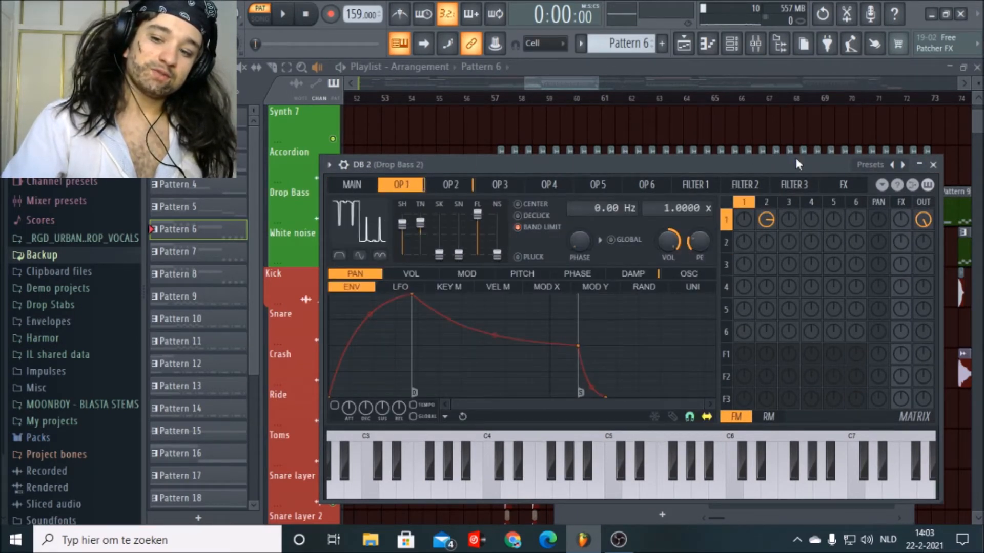
left_click(933, 165)
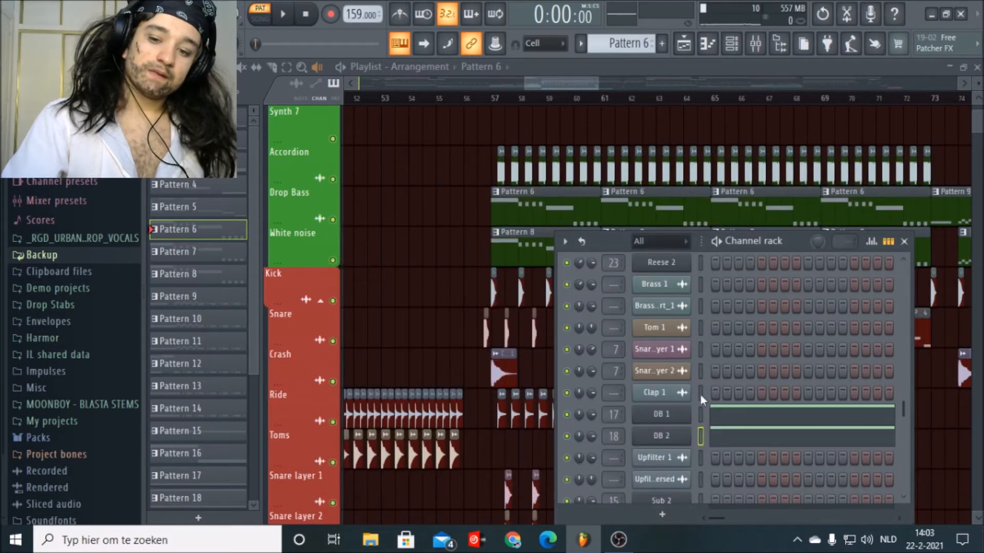
left_click(687, 421)
left_click(825, 158)
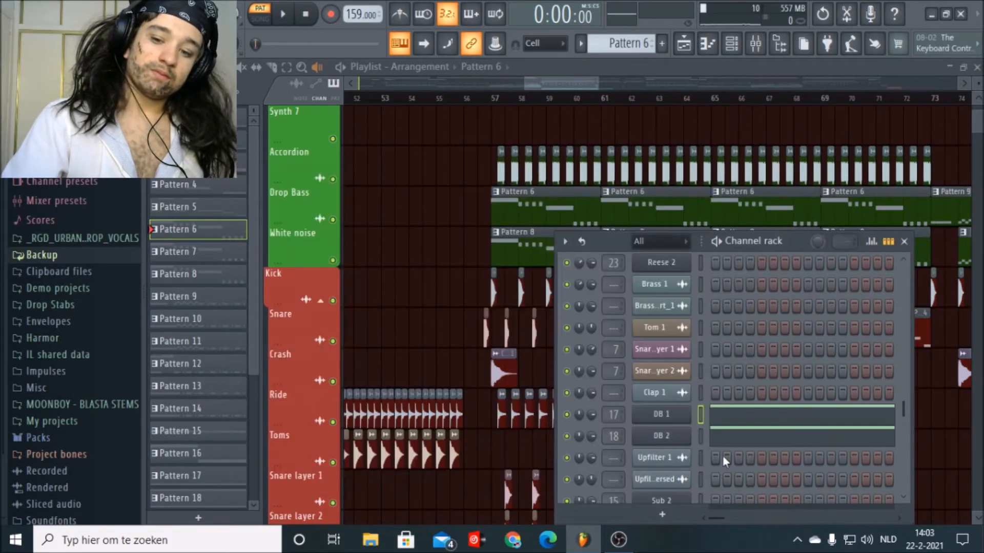
Step: Examine the Fruity Delay 3, Fruity parametric EQ 2 and Distructor settings on the Drop Bass 2 mixer track
left_click(744, 43)
left_click(323, 103)
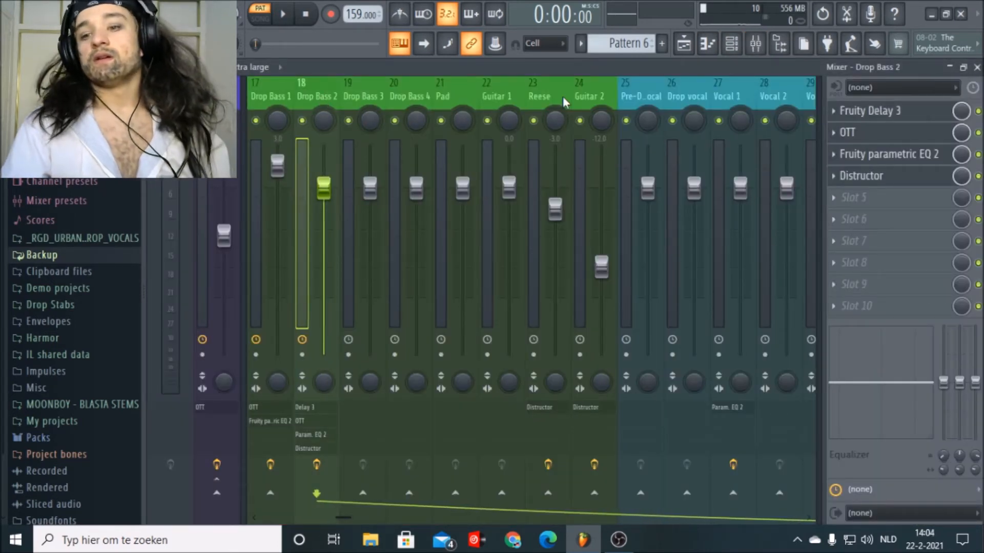
left_click(871, 116)
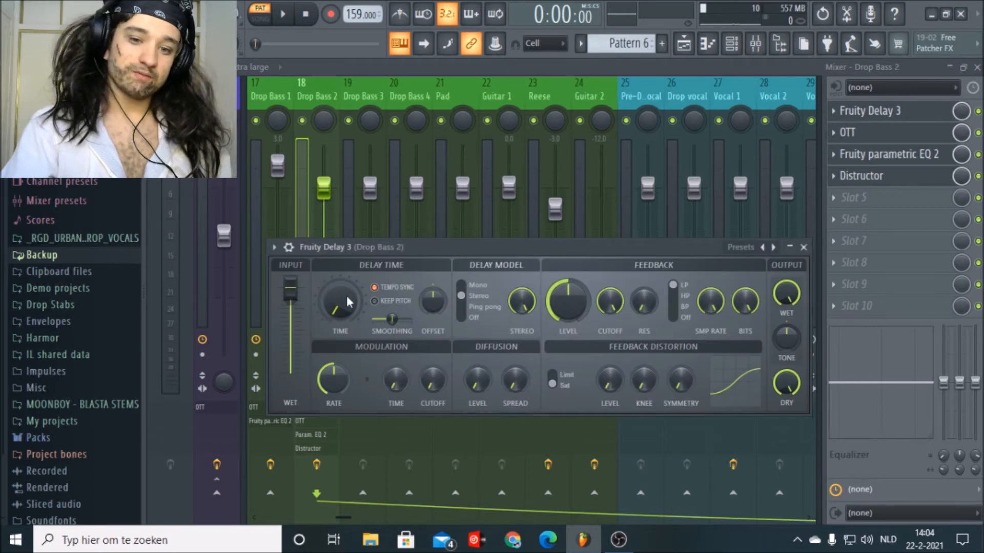
left_click_drag(344, 247, 426, 161)
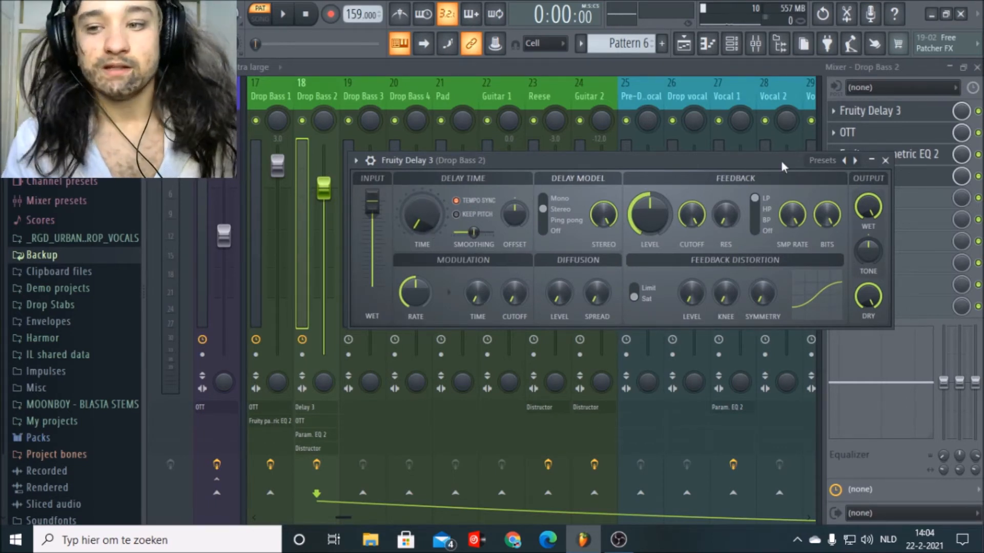
left_click(885, 160)
left_click(879, 163)
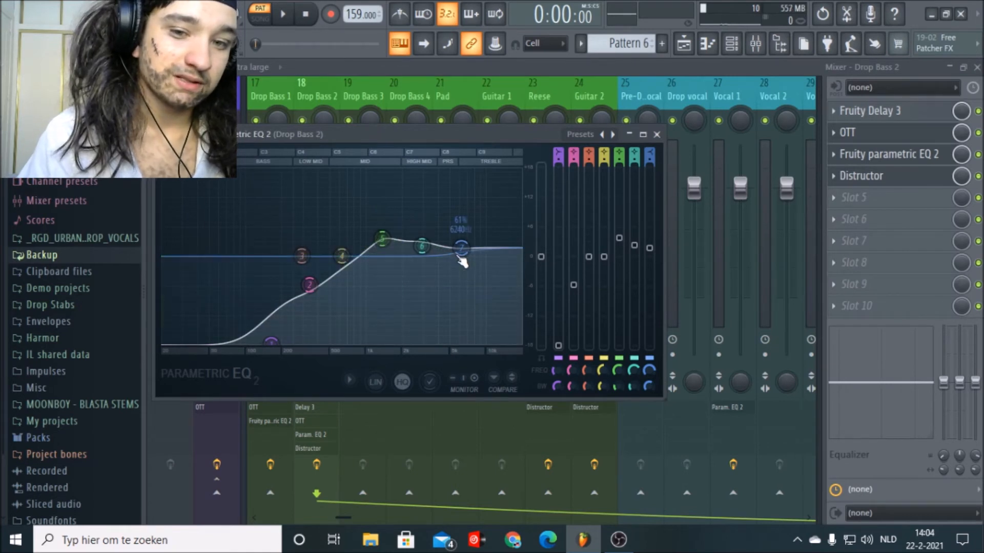
left_click(657, 135)
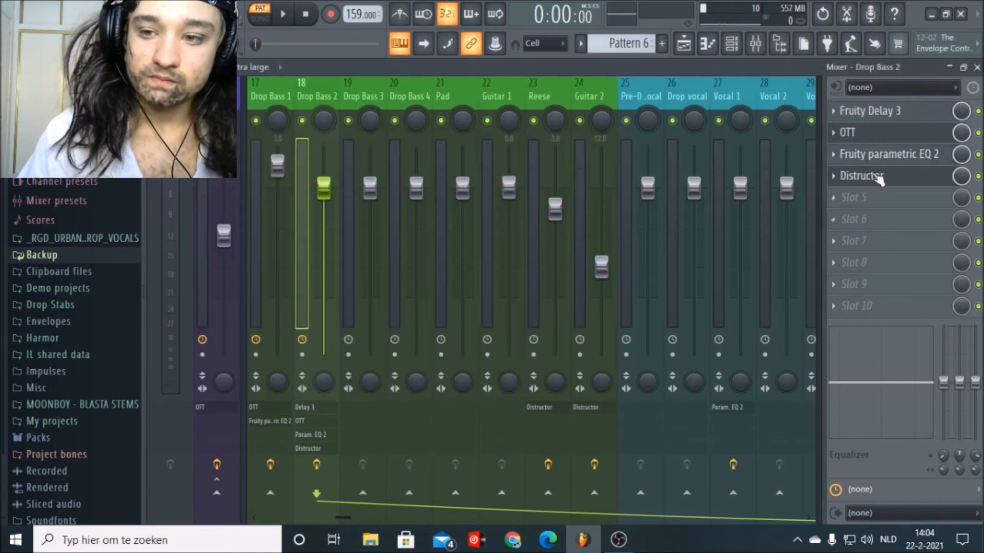
left_click(876, 176)
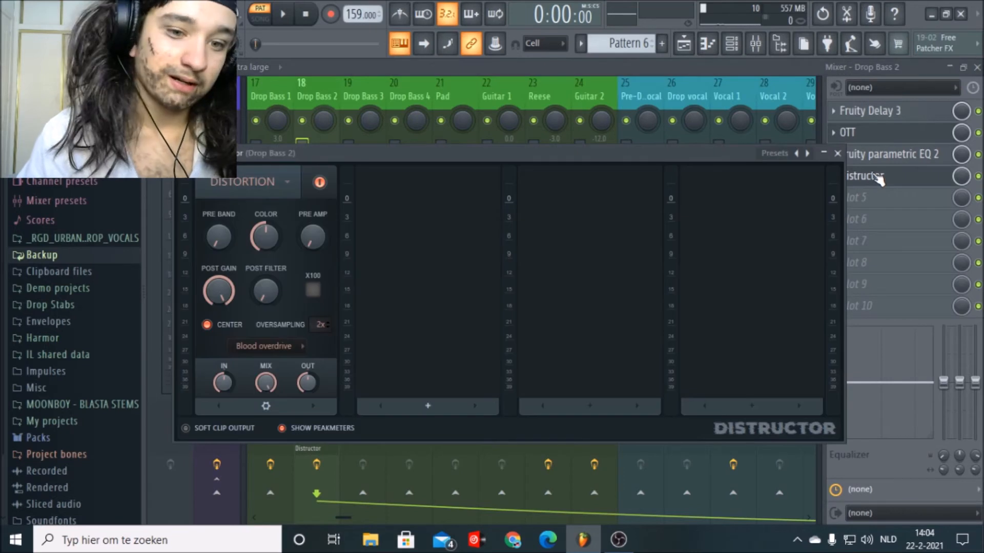
left_click(837, 154)
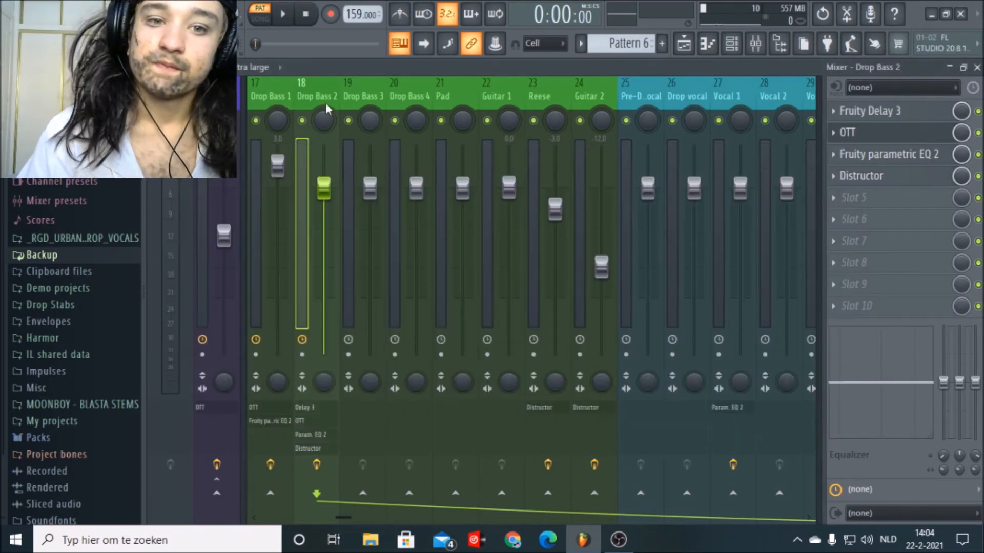
Step: Examine the Fruity parametric EQ 2 curve on the Drop Bass 1 mixer track
left_click(290, 105)
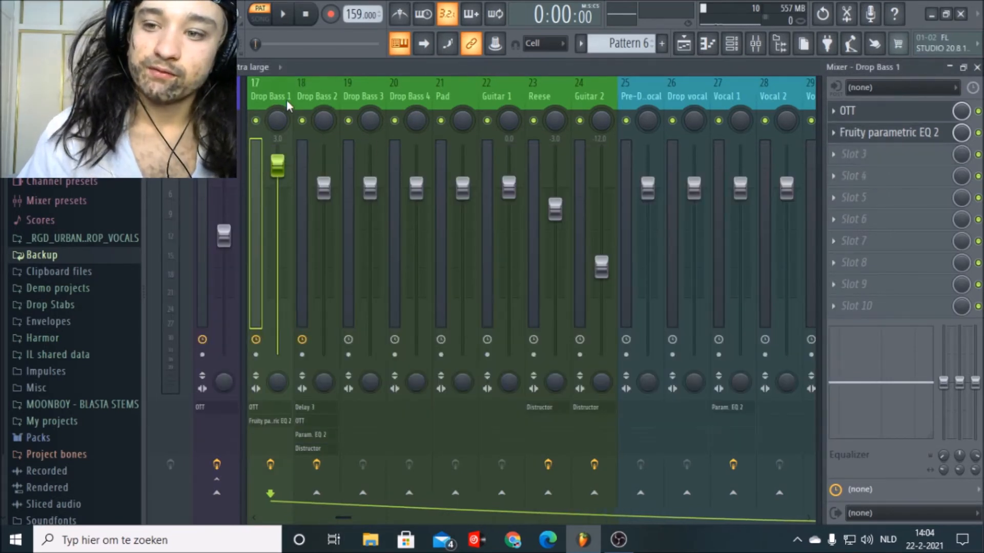
left_click(885, 132)
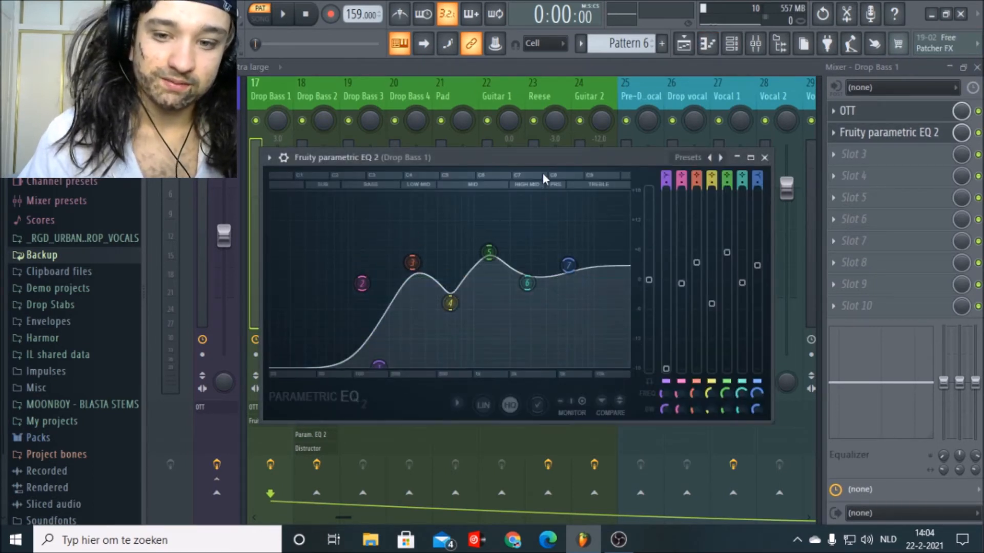
left_click(845, 69)
Step: Return to the playlist and audition the Drop Bass track's Pattern 9 clip at bar 73
left_click(684, 44)
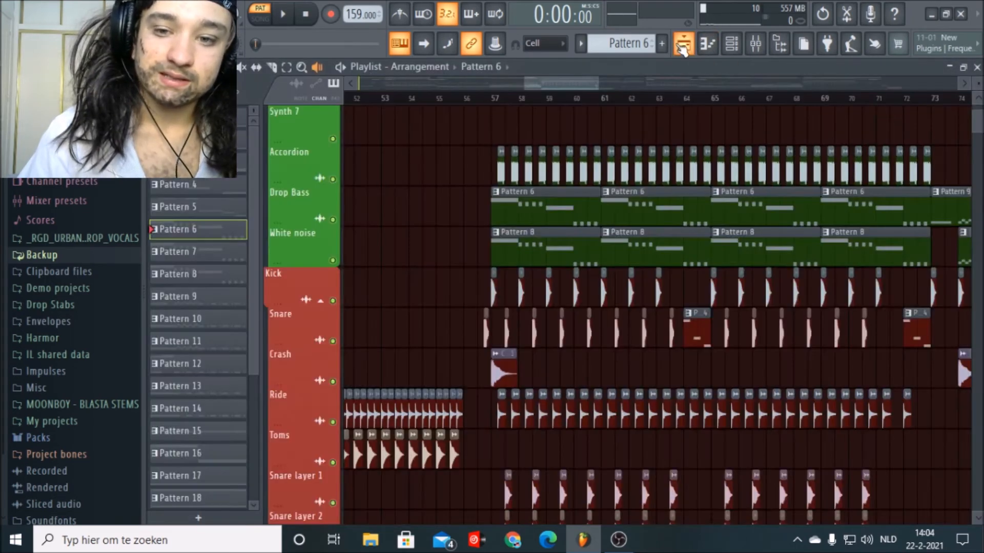
scroll(518, 92, "down", 2)
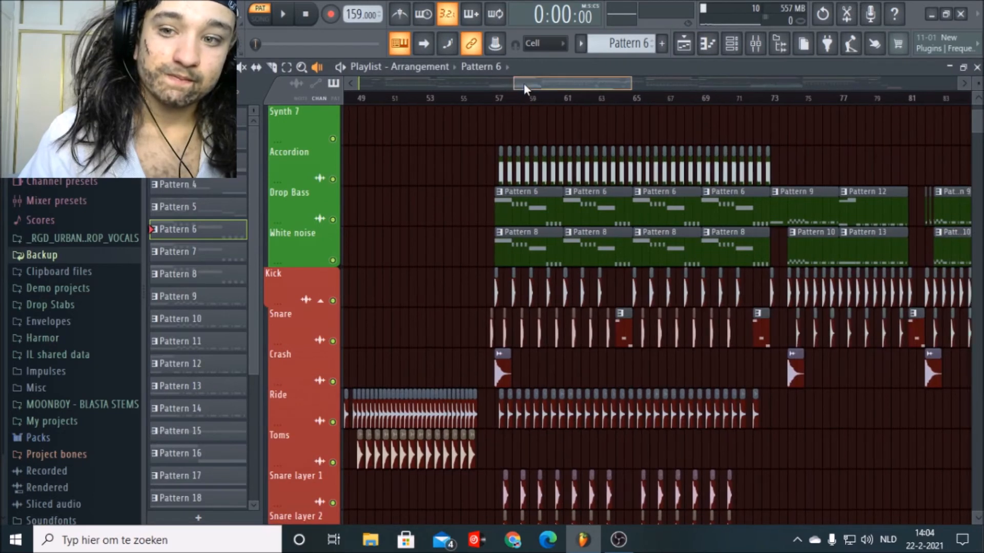
left_click_drag(523, 84, 565, 88)
scroll(566, 105, "up", 5)
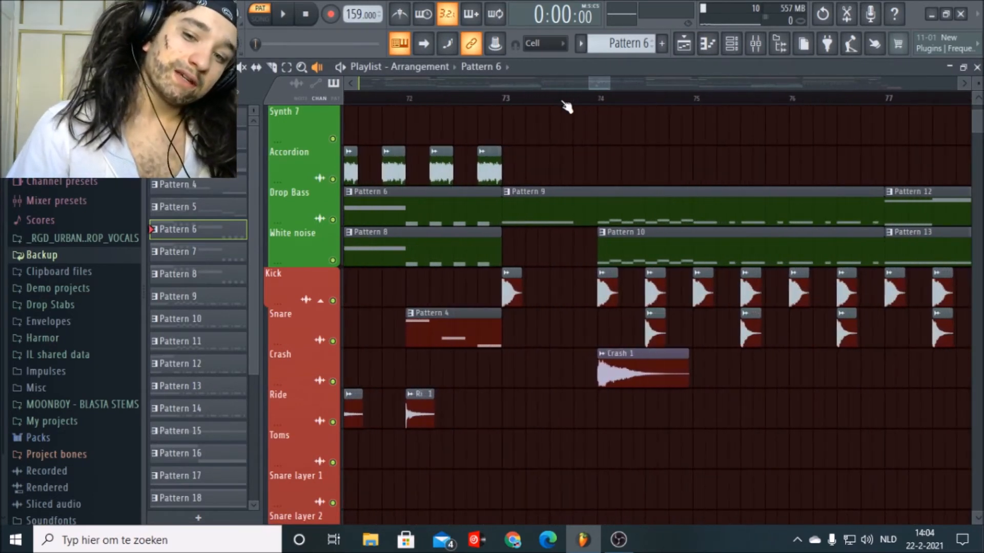
left_click(508, 212)
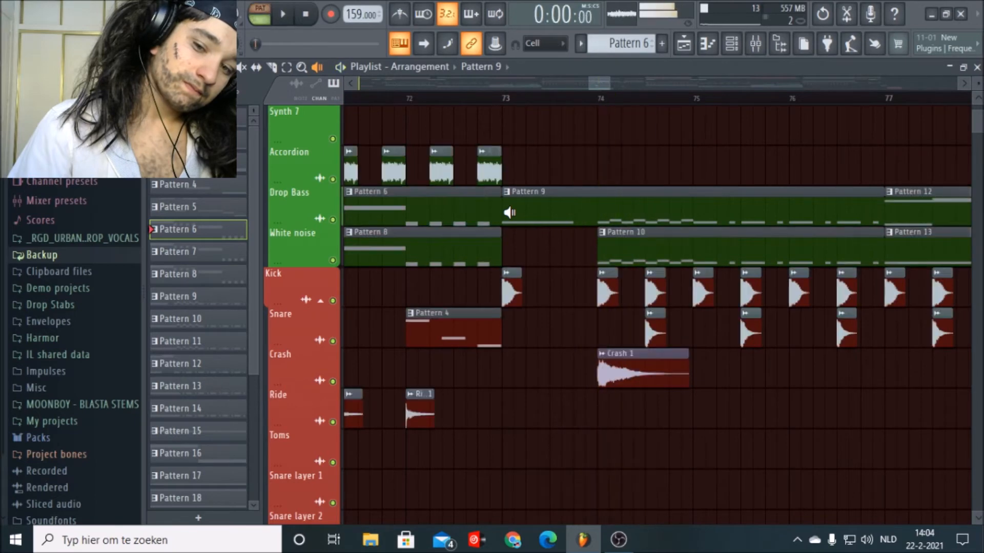
Step: Examine the Drop Bass 2 volume automation and the repeating Sidechain volume clips on the Automations tracks from bar 57
scroll(588, 105, "down", 5)
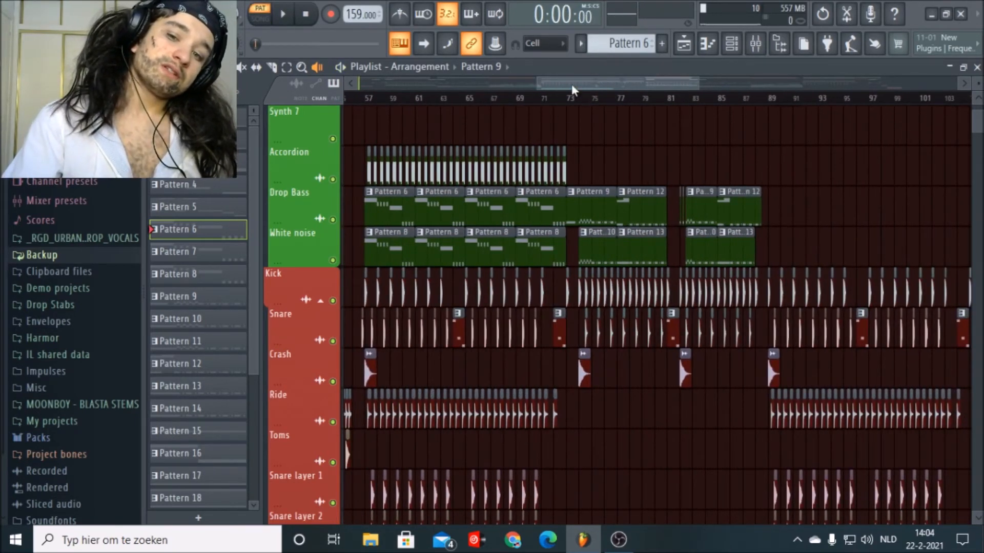
scroll(513, 194, "left", 5)
scroll(421, 153, "down", 10)
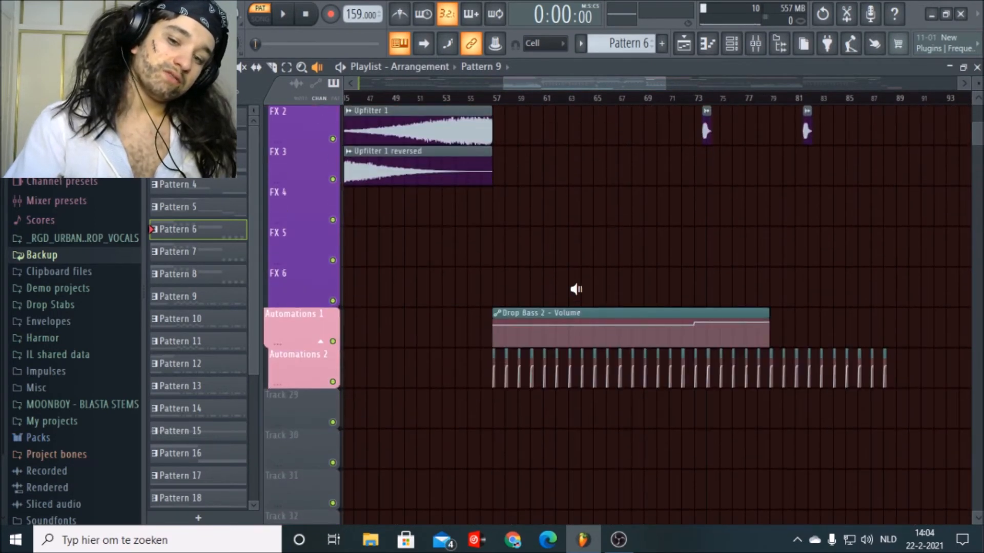
scroll(517, 104, "up", 5)
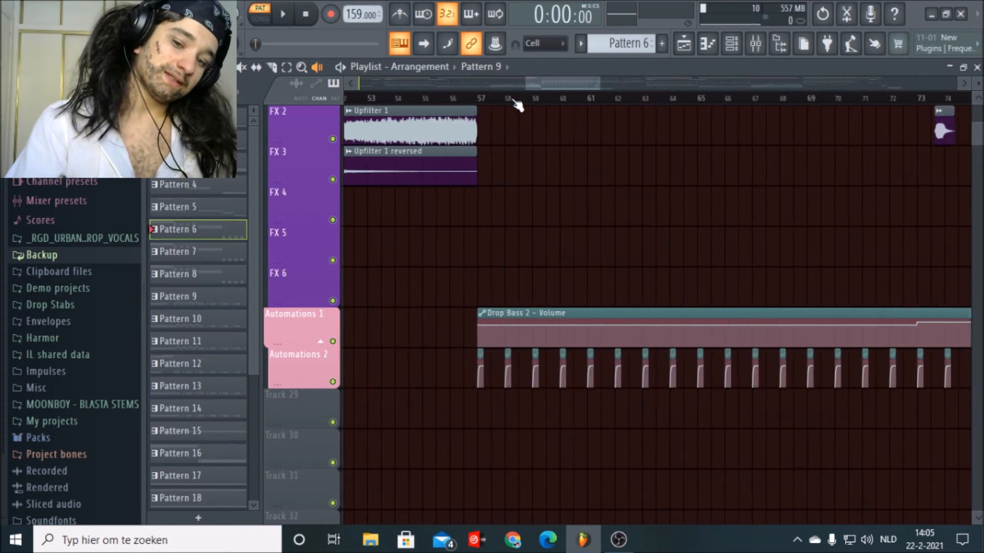
scroll(519, 102, "up", 2)
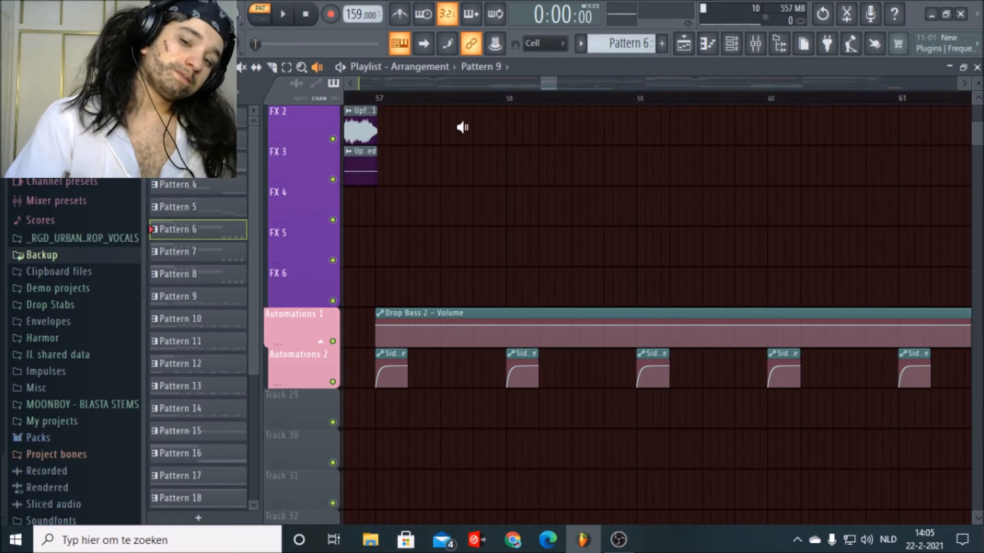
scroll(440, 103, "up", 3)
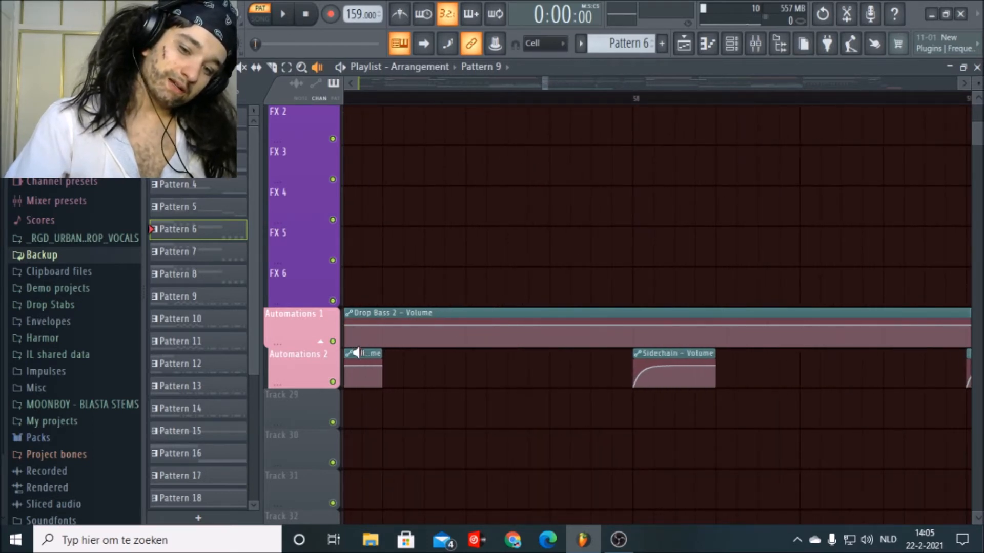
Step: Inspect the Sidechain track, insert 37, in the mixer
key("F9")
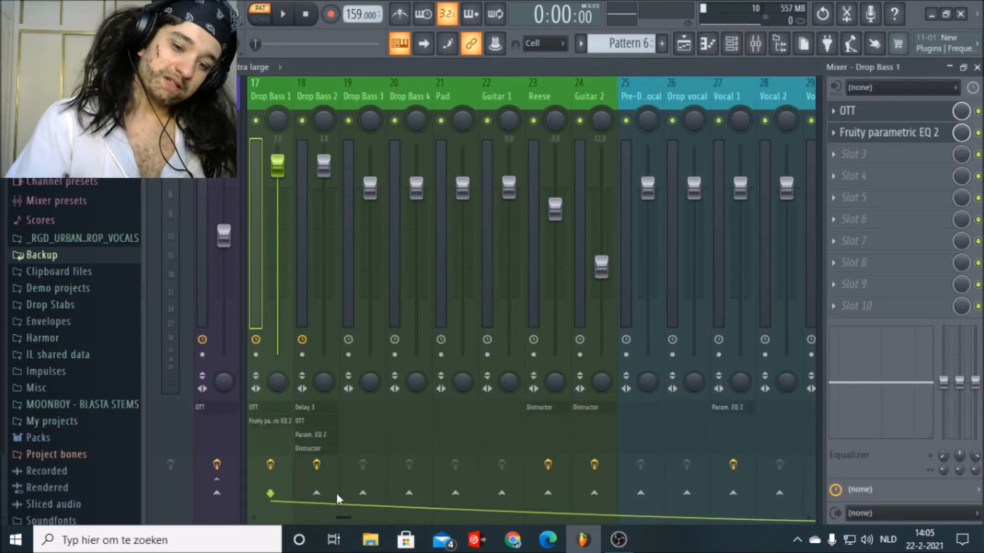
left_click_drag(349, 514, 423, 533)
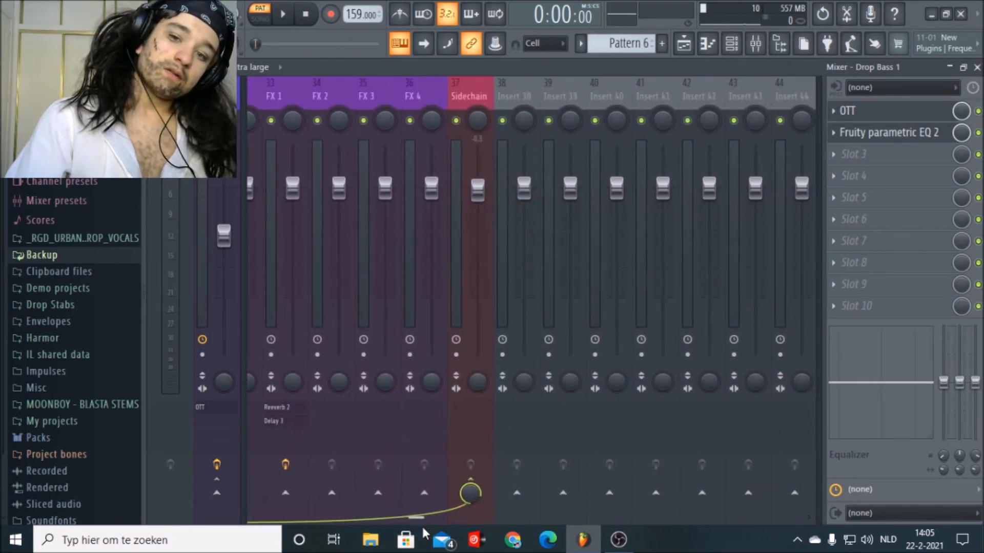
left_click(467, 100)
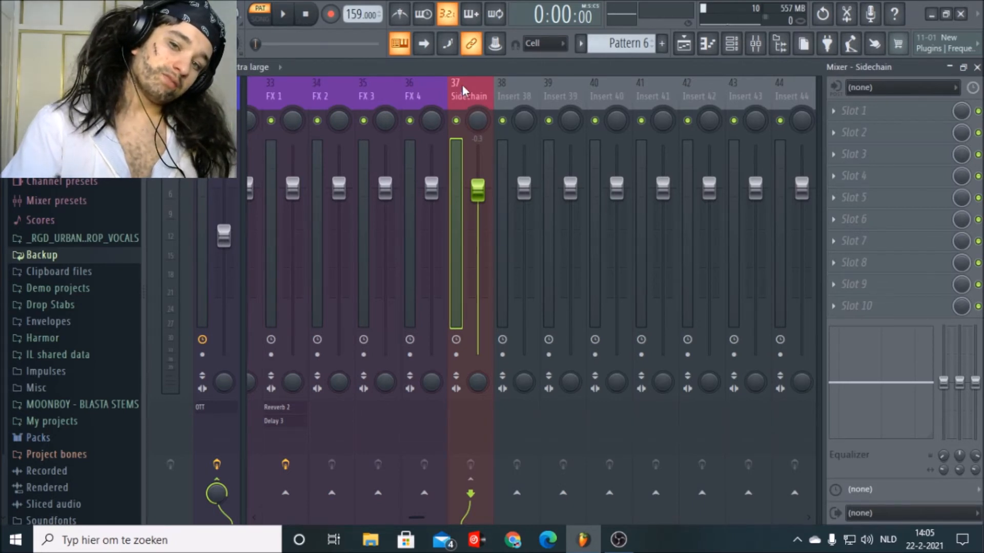
left_click(686, 47)
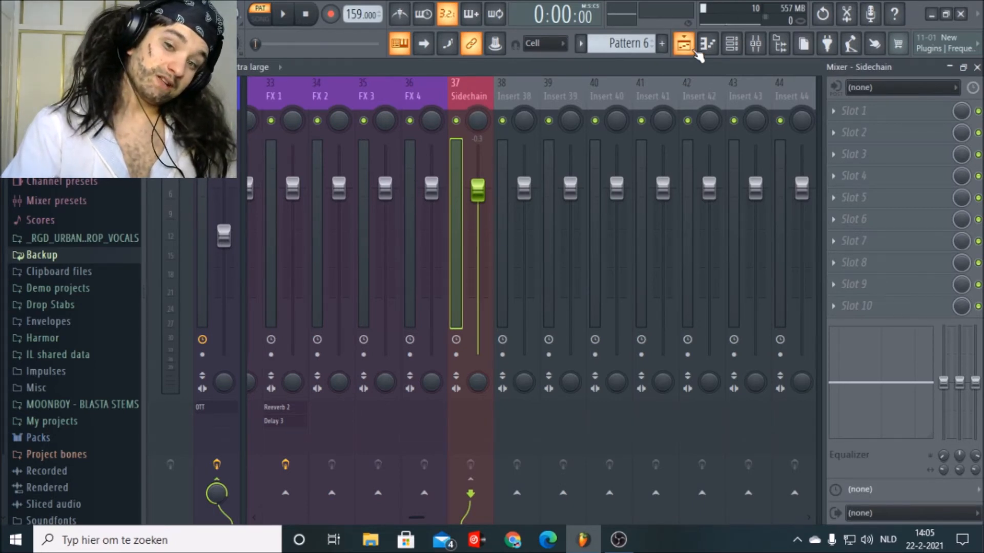
left_click(693, 49)
left_click(694, 50)
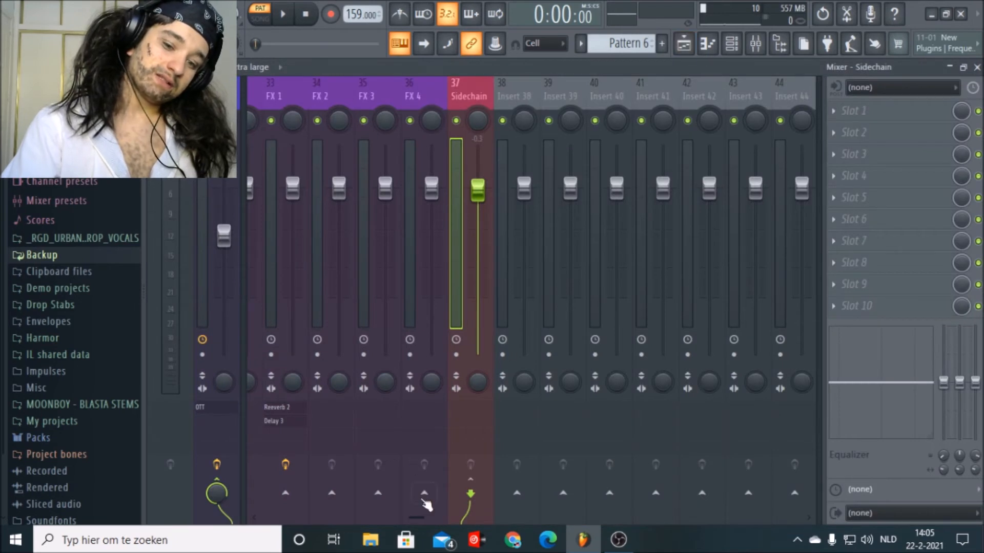
Step: Check the mixer routing of the Drop Bass 2, Drop Bass 1 and Reese tracks
left_click_drag(419, 519, 330, 515)
left_click(485, 102)
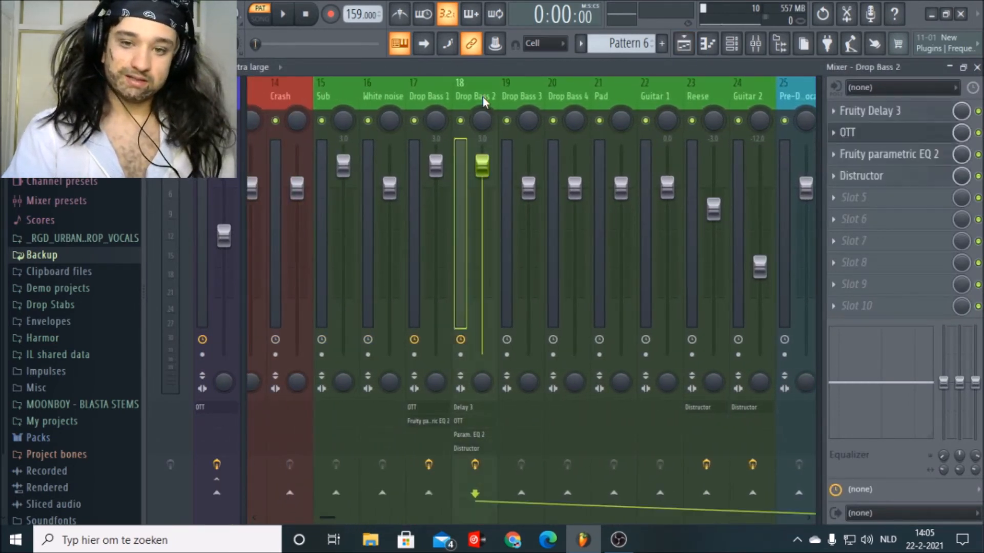
left_click(441, 101)
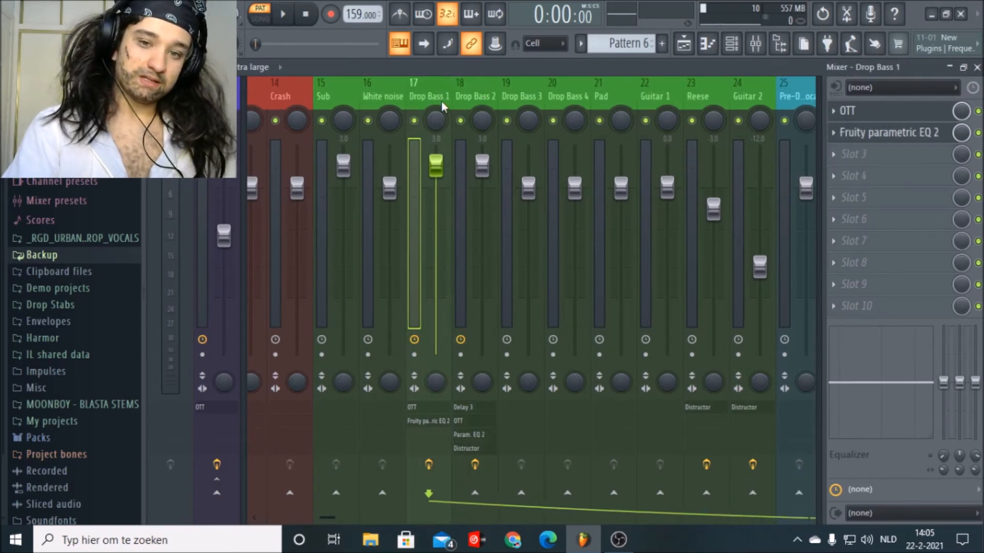
left_click(475, 93)
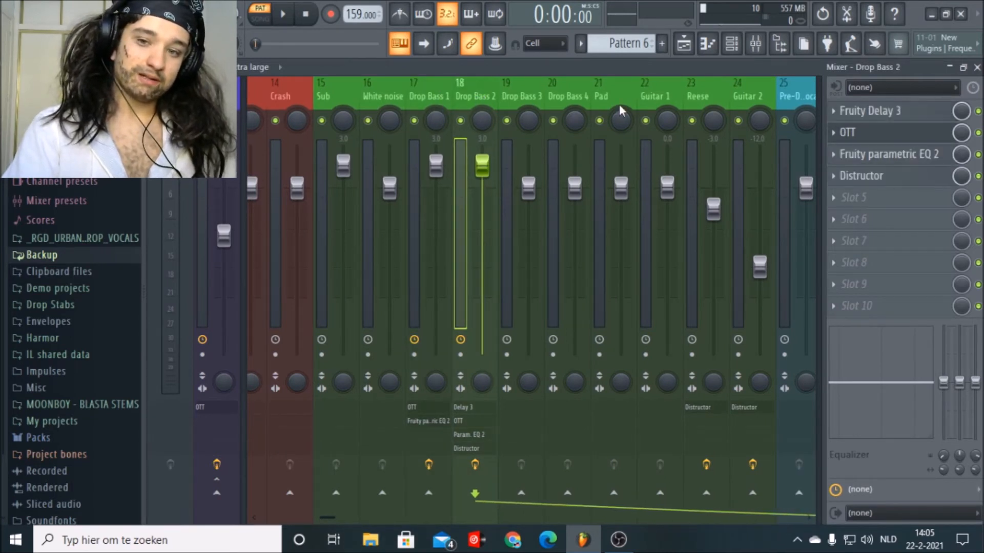
left_click(689, 92)
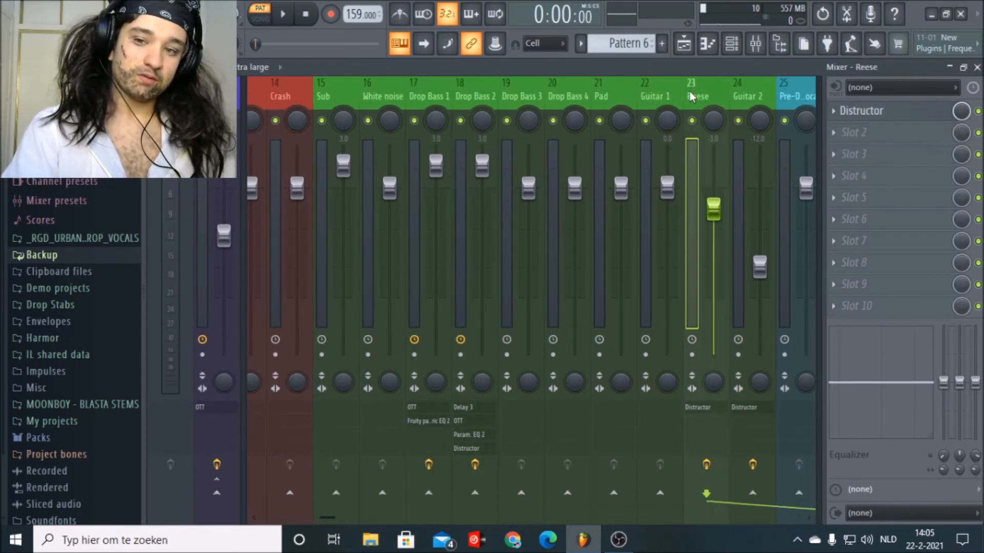
left_click(446, 96)
Step: Return to the playlist, place the song position midway through bar 72 and examine the Drop Bass 2 volume automation around bar 73
left_click(684, 43)
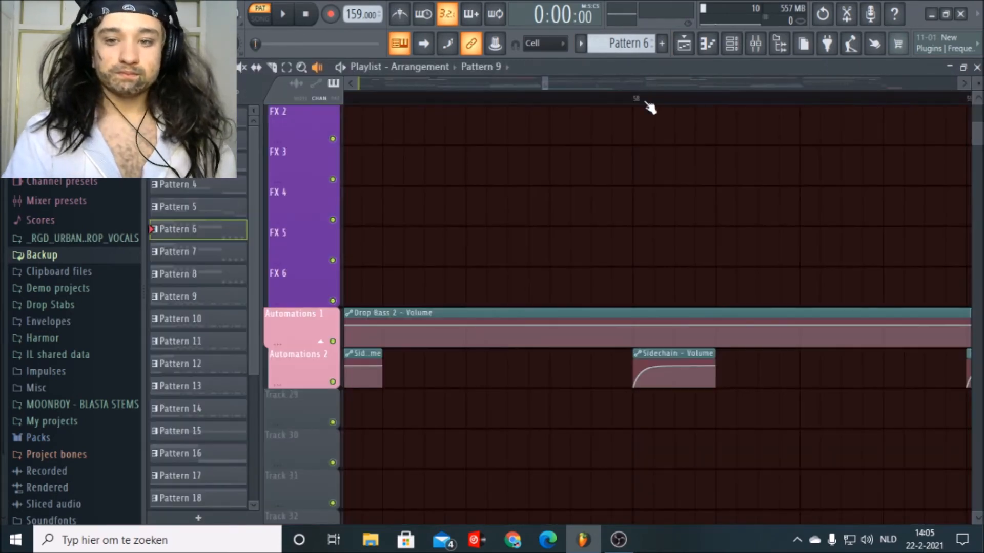
scroll(646, 102, "down", 5)
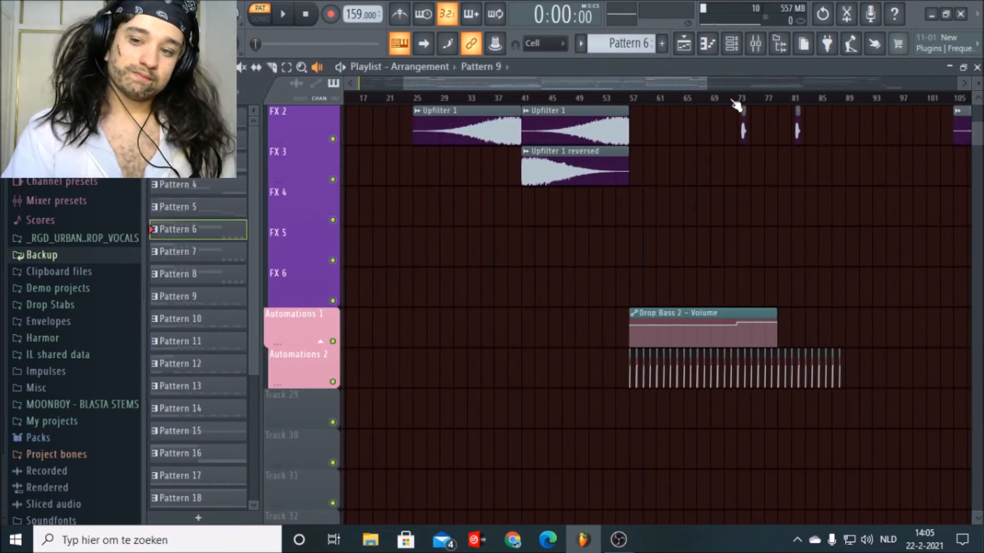
scroll(736, 105, "up", 4)
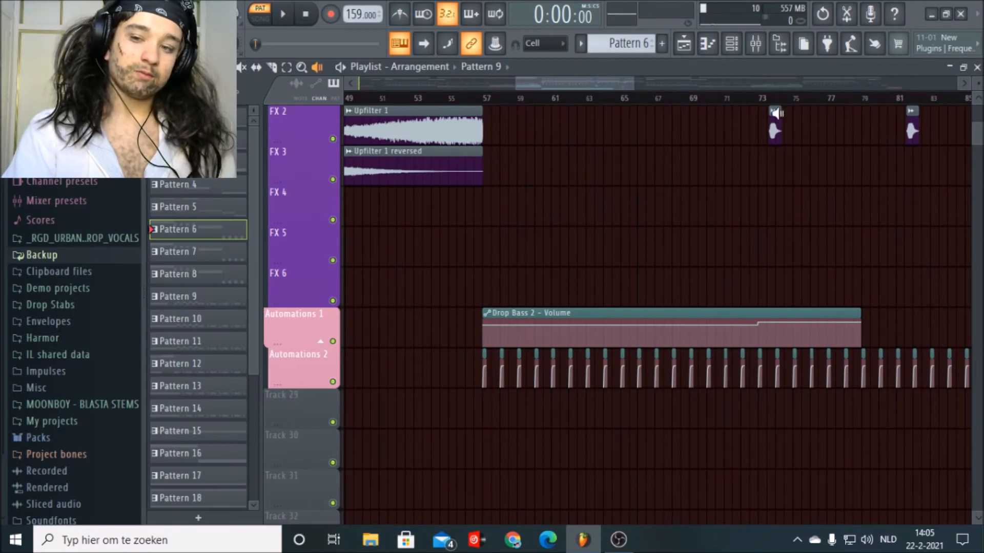
scroll(773, 112, "up", 5)
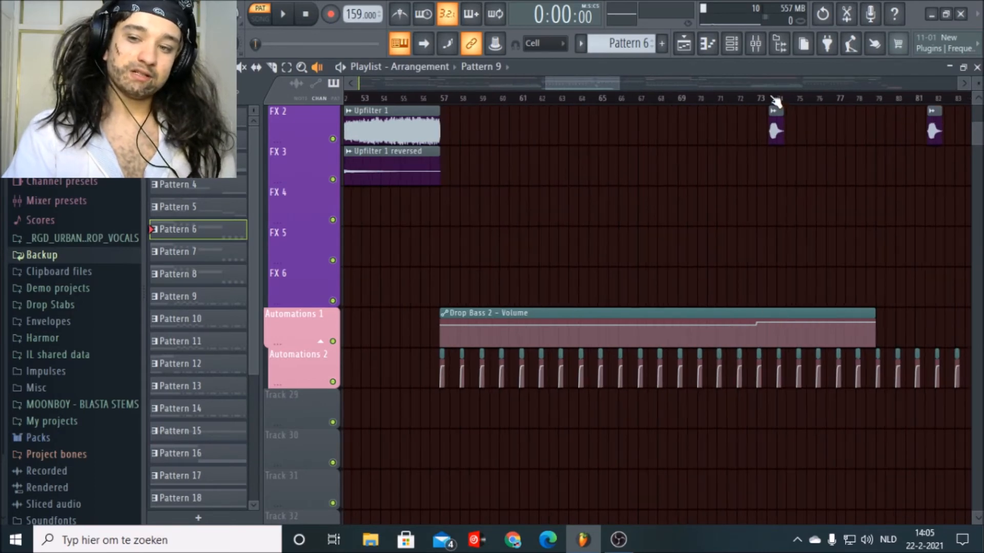
scroll(739, 99, "up", 4)
scroll(739, 98, "down", 3)
left_click(739, 98)
left_click(682, 97)
scroll(738, 256, "up", 7)
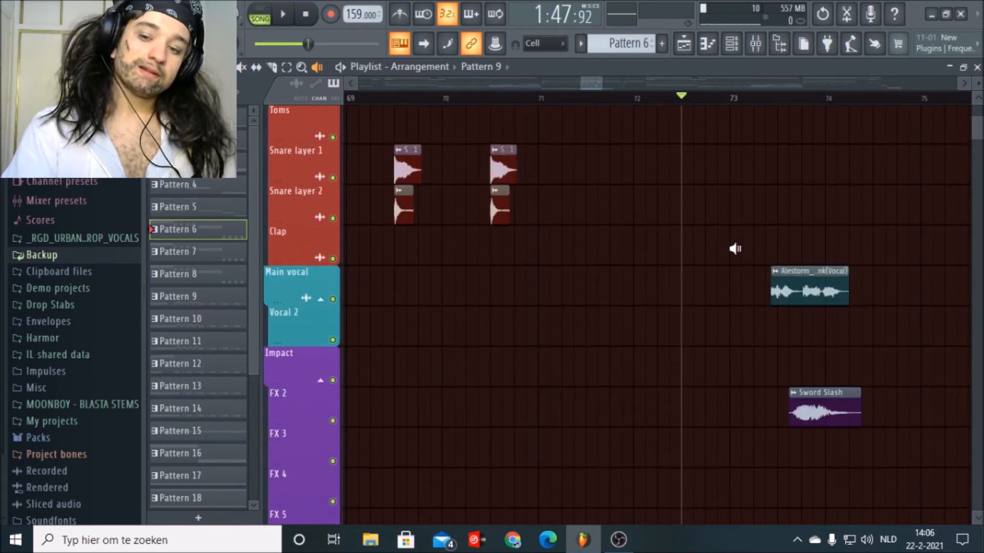
scroll(722, 318, "down", 6)
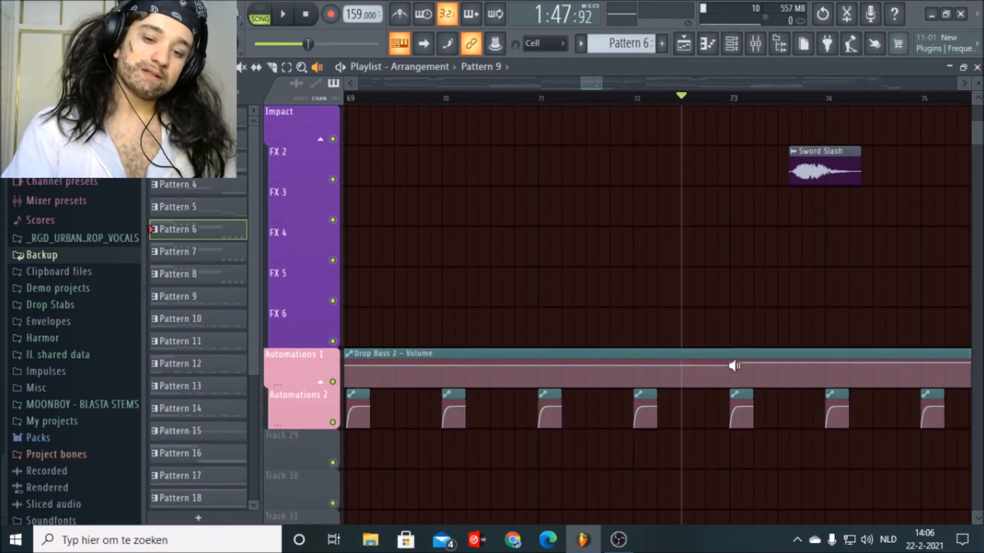
Step: Audition the Drop Bass track's Pattern 6 clip around bar 71 and its Pattern 9 clip around bar 74 in isolation
scroll(682, 313, "up", 17)
scroll(687, 359, "down", 1)
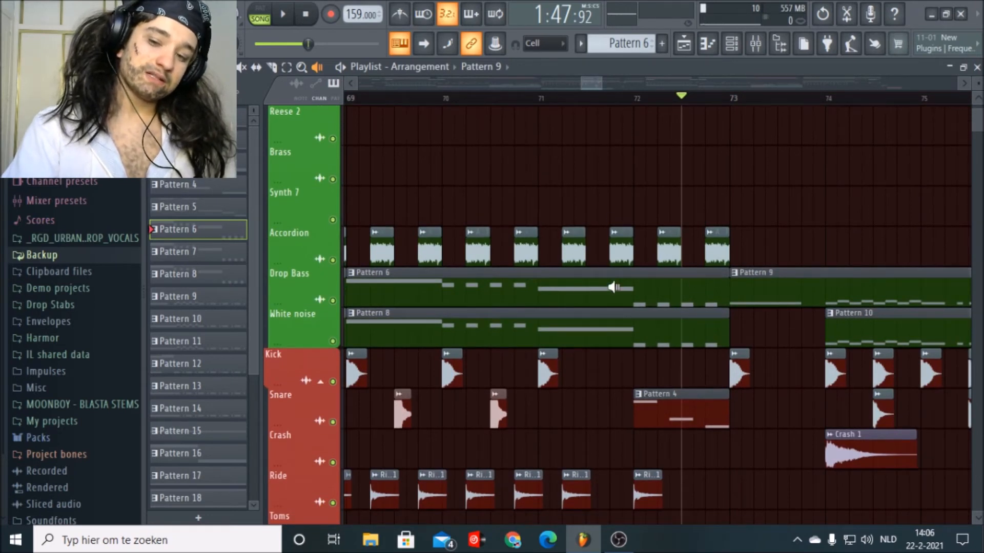
right_click(535, 286)
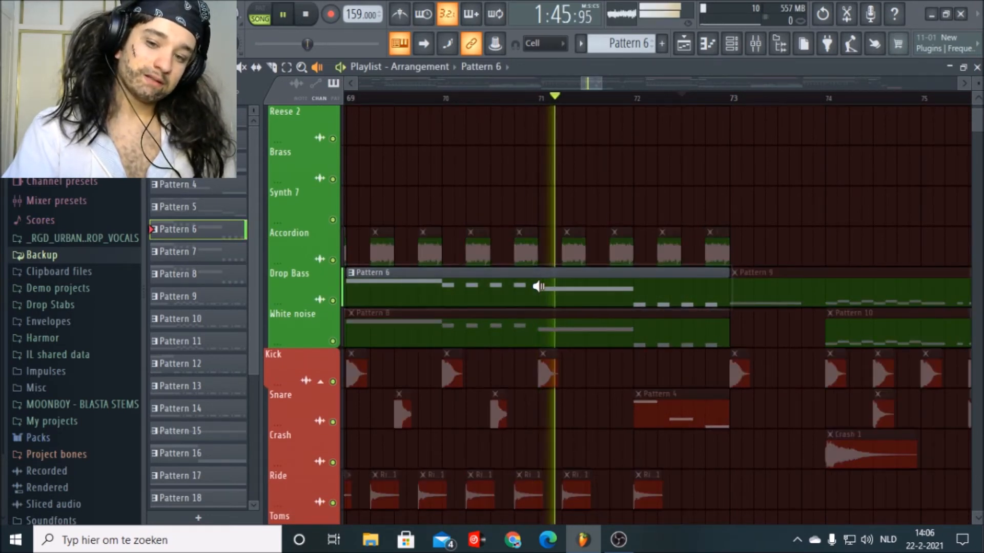
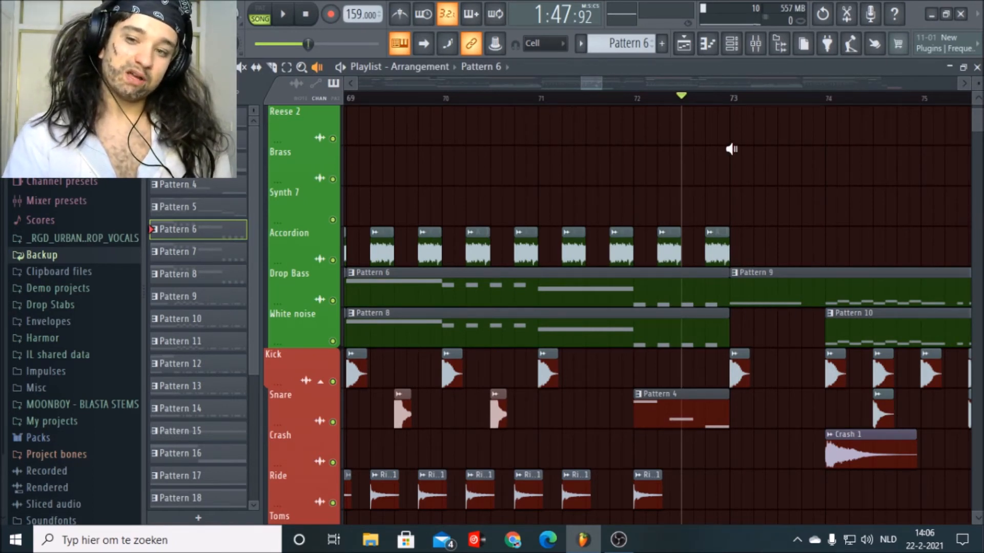
left_click(820, 288)
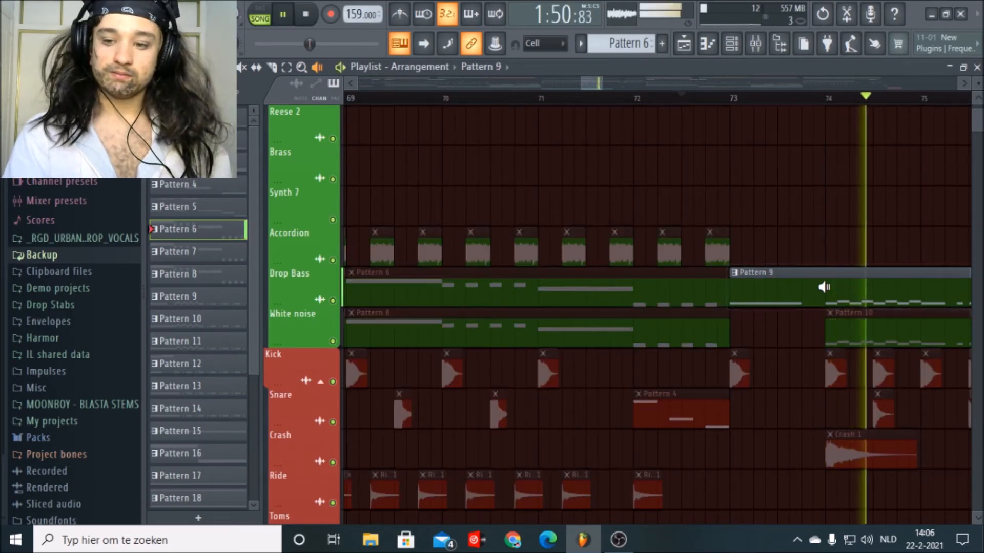
Step: Review the arrangement from bar 70 to 82 and pick the Snare 1 clip on the Snare track in bar 70
mouse_move(800, 89)
left_mouse_down()
mouse_move(808, 101)
mouse_move(796, 105)
left_mouse_up()
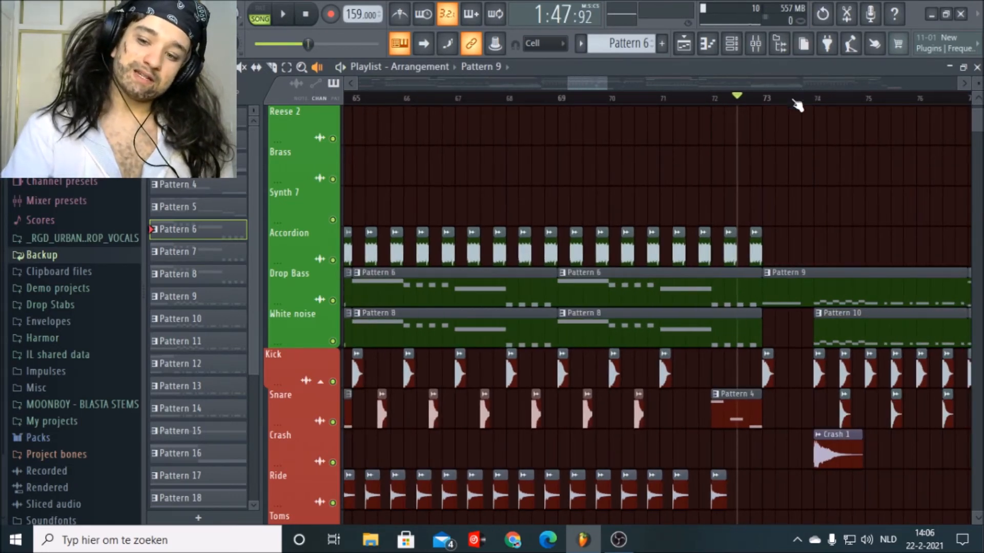
left_click_drag(591, 84, 599, 84)
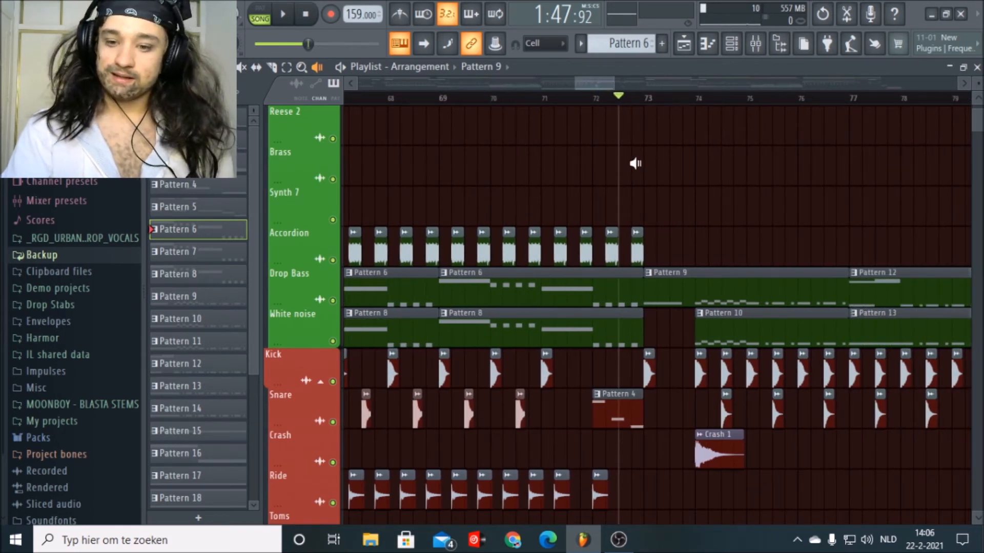
left_click_drag(610, 85, 619, 85)
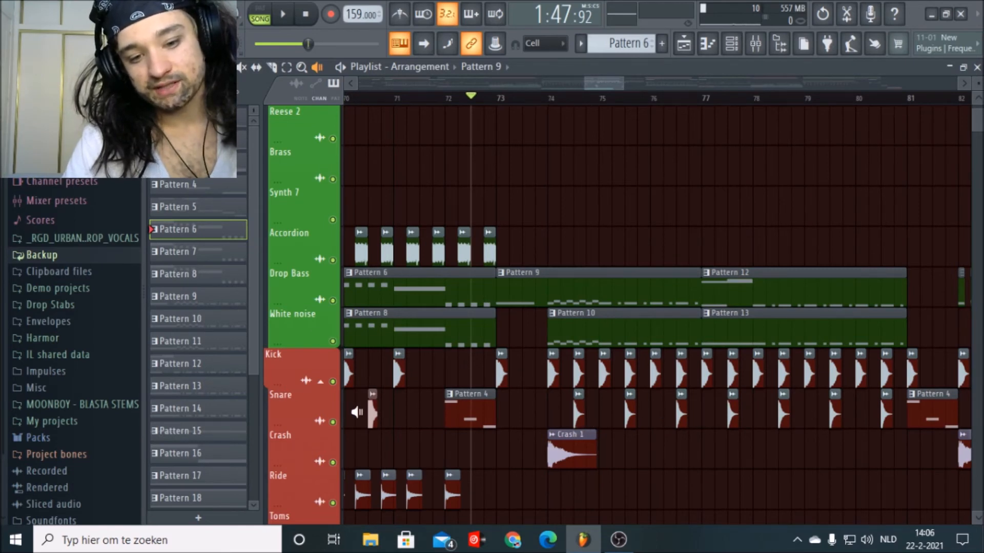
left_click(365, 413)
left_click(365, 413)
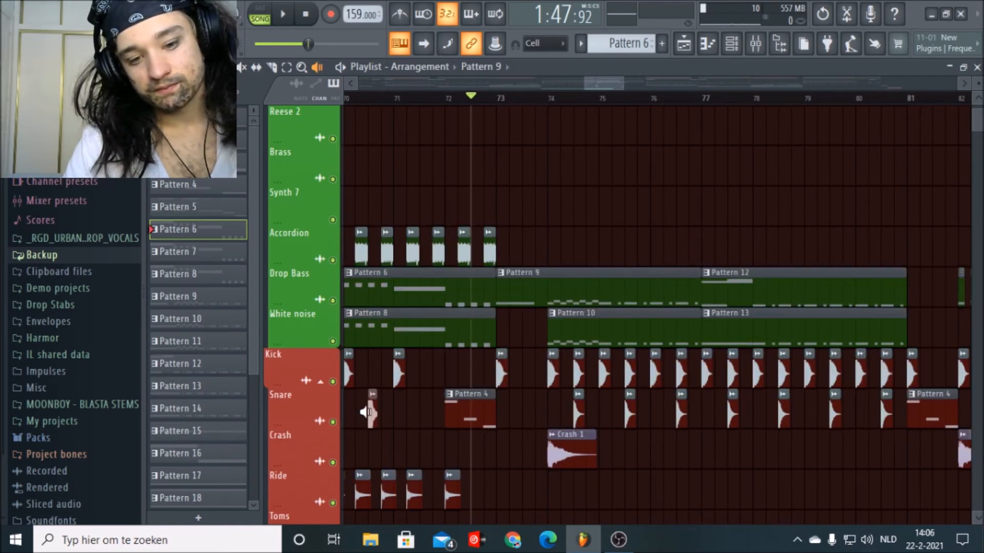
left_click(369, 408)
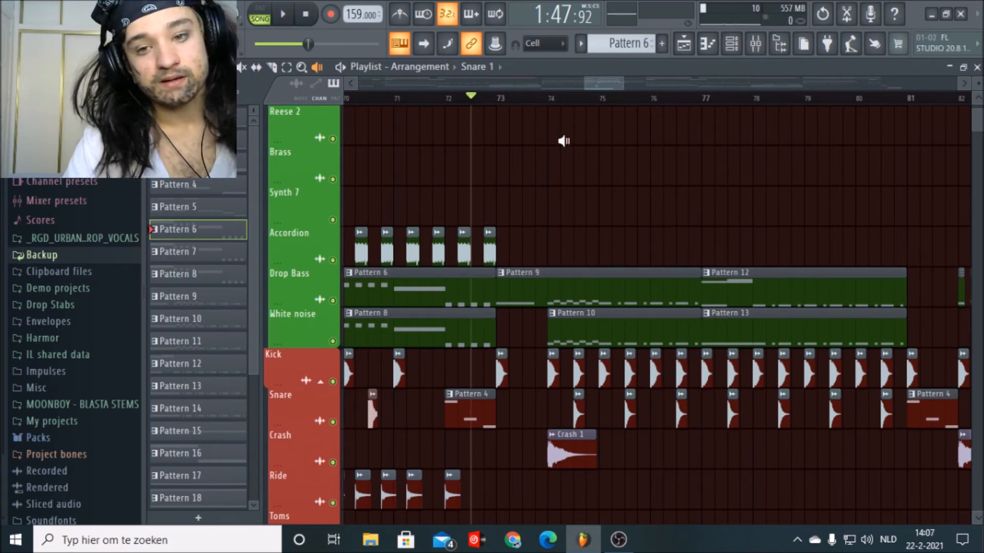
Step: Examine the Kick 1 and Clap 1 clips in the section from bar 74, along with the snare layer tracks
scroll(596, 97, "up", 4)
scroll(594, 106, "up", 2)
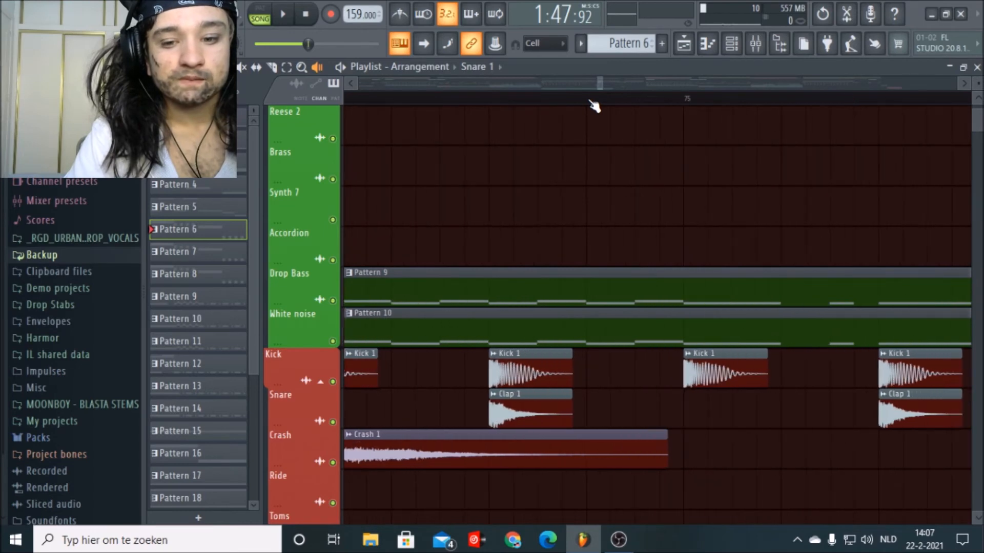
scroll(594, 105, "down", 6)
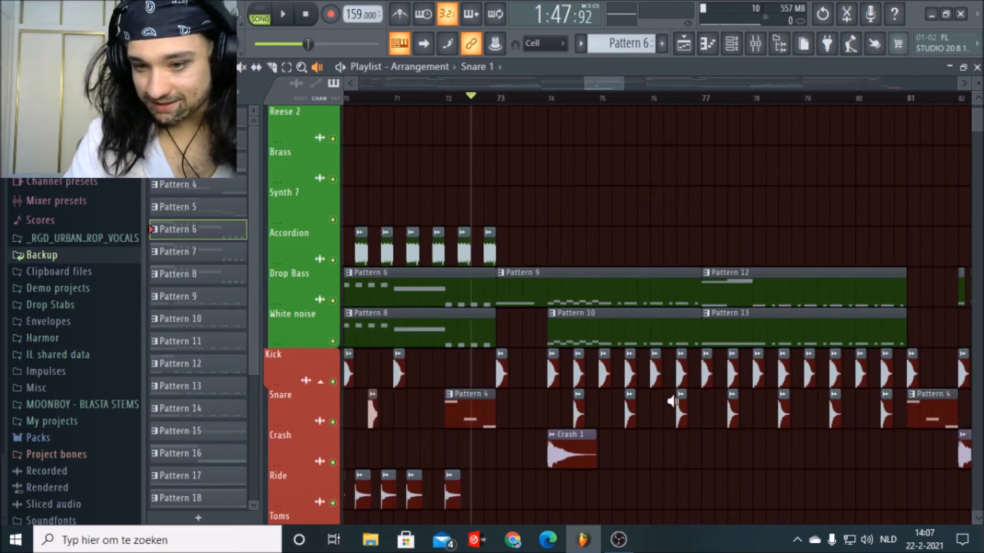
scroll(814, 412, "down", 3)
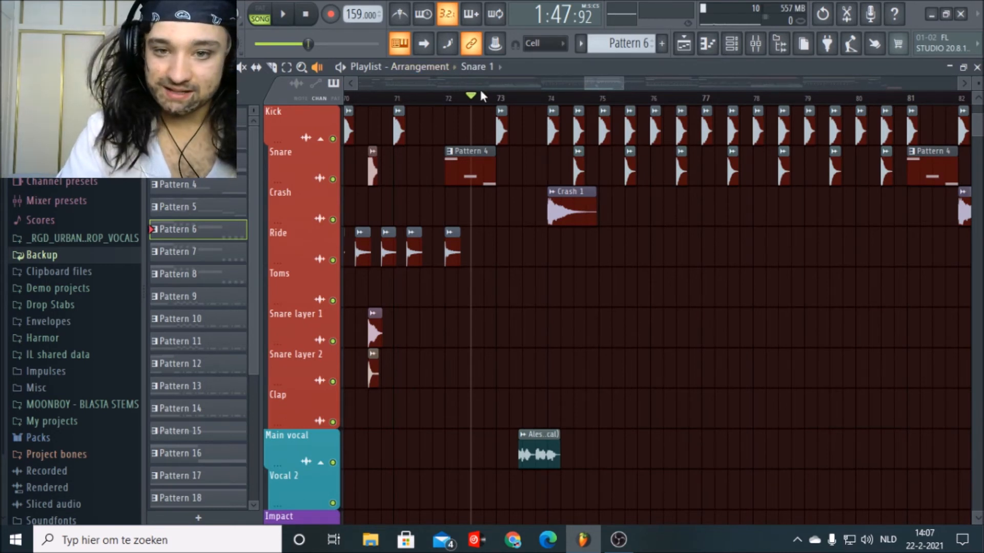
Step: Play the full arrangement from bar 73
scroll(475, 92, "down", 3)
left_click(502, 100)
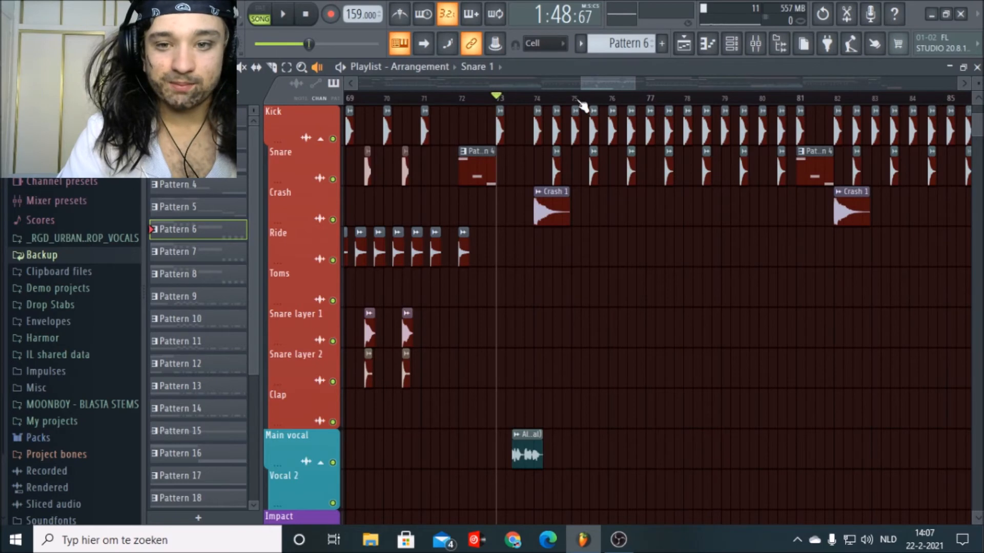
scroll(695, 119, "up", 4)
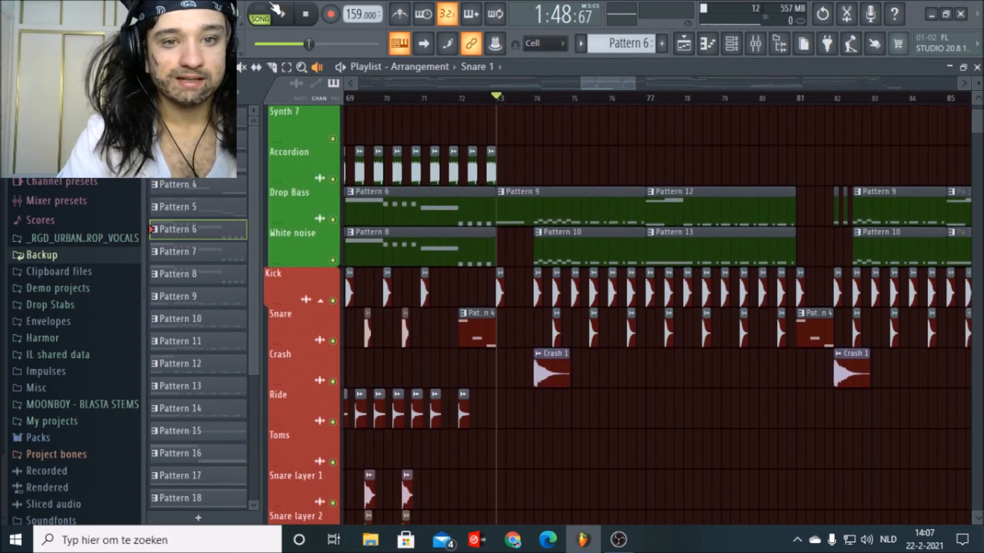
left_click(282, 14)
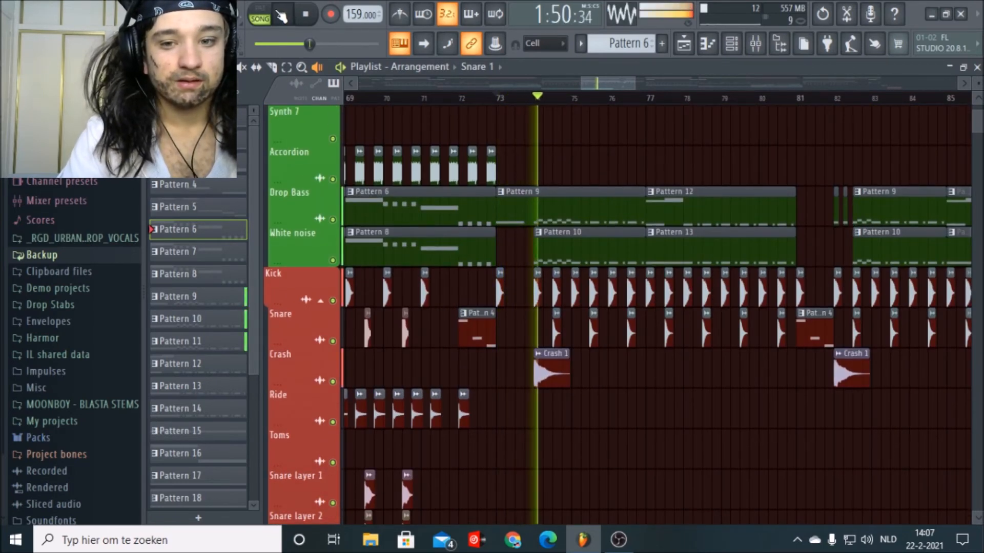
Step: Stop playback, return the playback position to bar 73 and audition the Main vocal track's Alestorm_Drink(Vocal) clip before bar 74
left_click(282, 15)
left_click(507, 99)
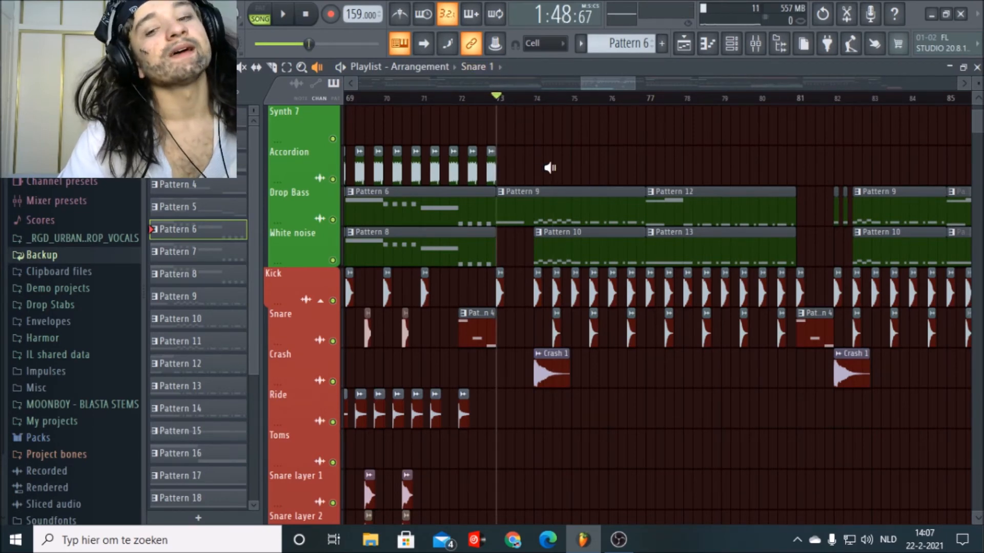
scroll(542, 232, "down", 5)
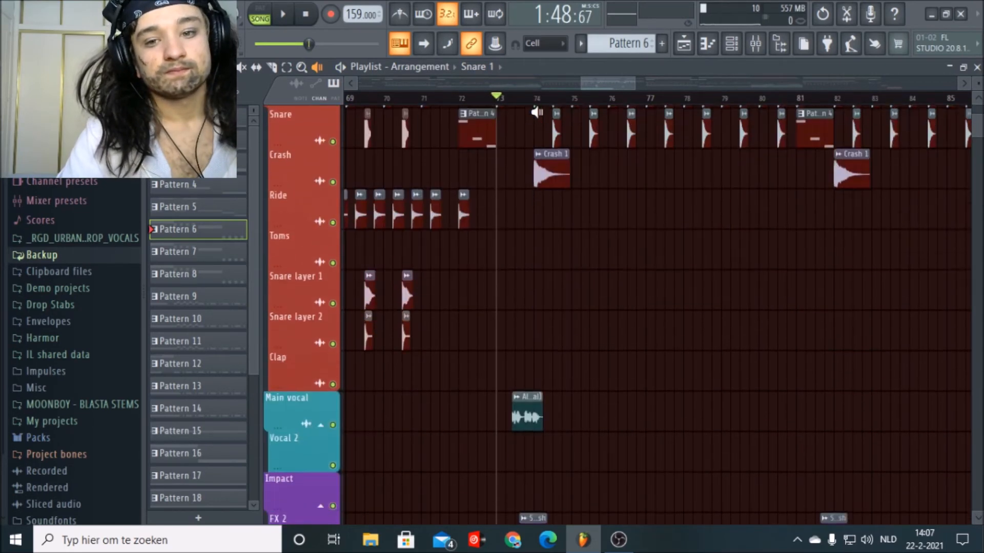
scroll(564, 341, "down", 6)
left_click_drag(525, 164, 514, 167)
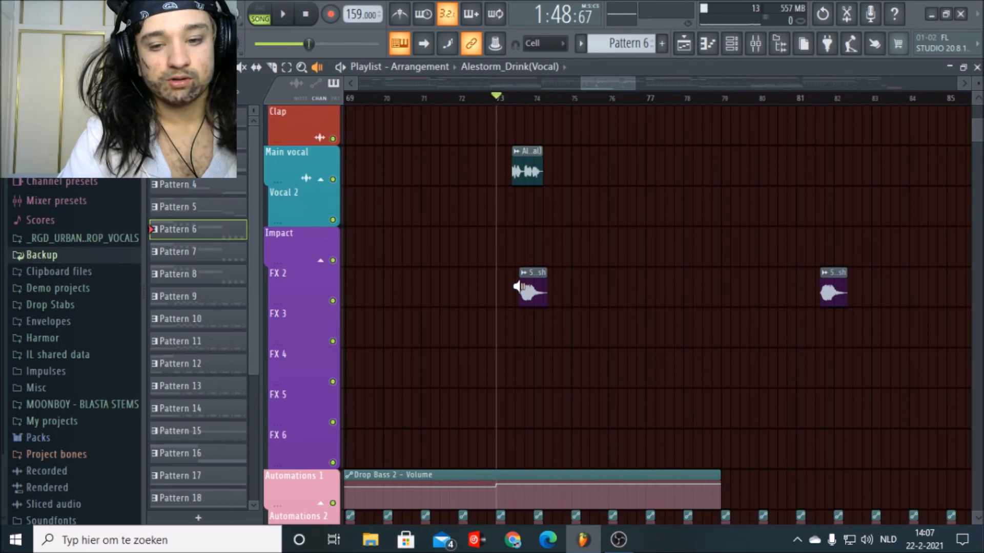
Step: Audition the Sword Slash clip on the FX 2 track just before bar 74
scroll(522, 271, "up", 3)
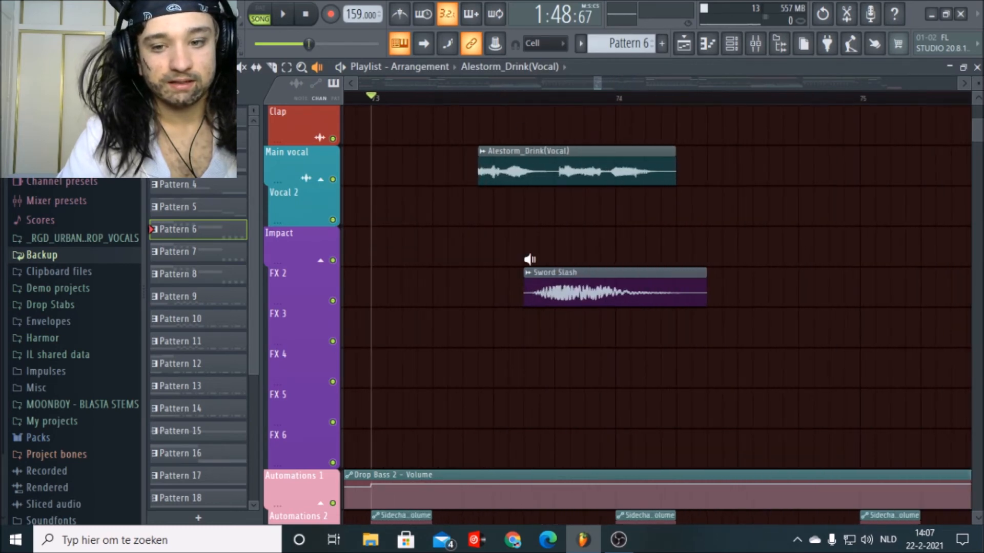
left_click(532, 277)
scroll(539, 111, "down", 4)
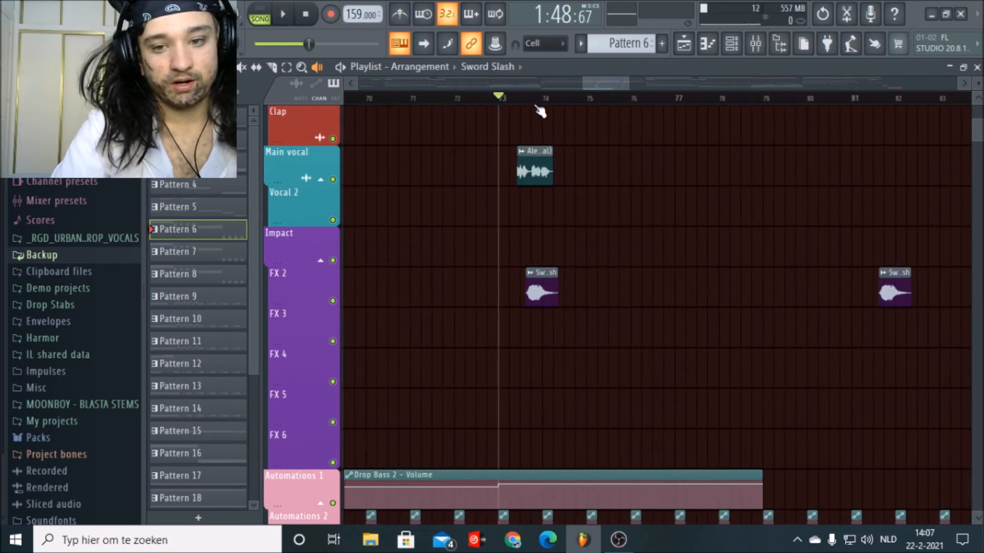
scroll(539, 111, "down", 3)
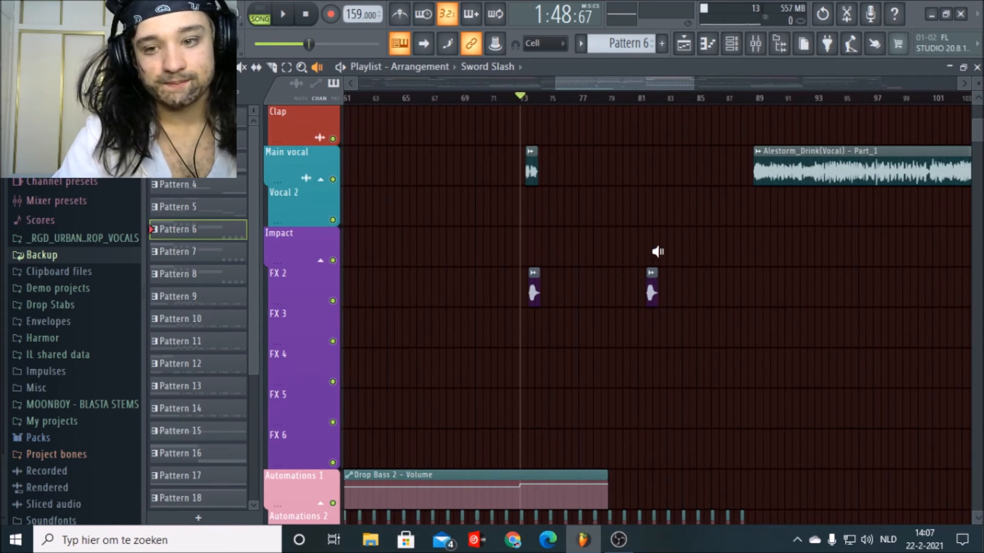
Step: Audition the short Pattern 9 slices on the Drop Bass track around bar 82 in isolation
scroll(696, 278, "up", 6)
scroll(684, 292, "up", 1)
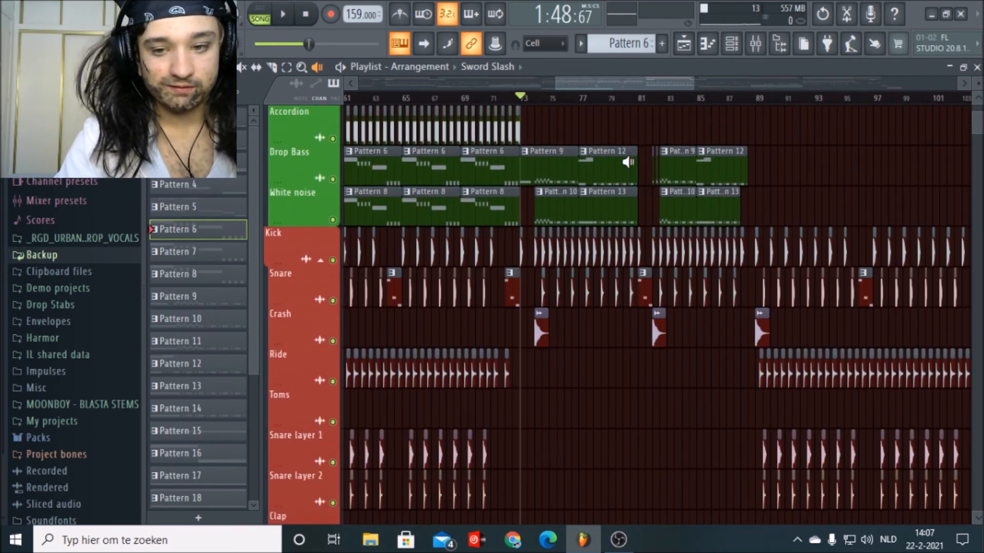
scroll(650, 102, "up", 5)
left_click_drag(633, 84, 641, 82)
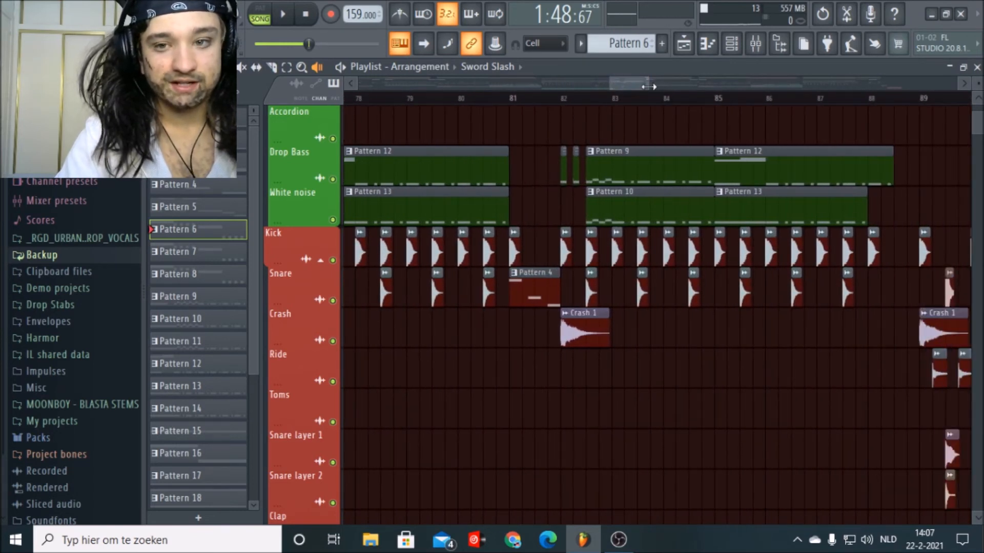
left_click(561, 167)
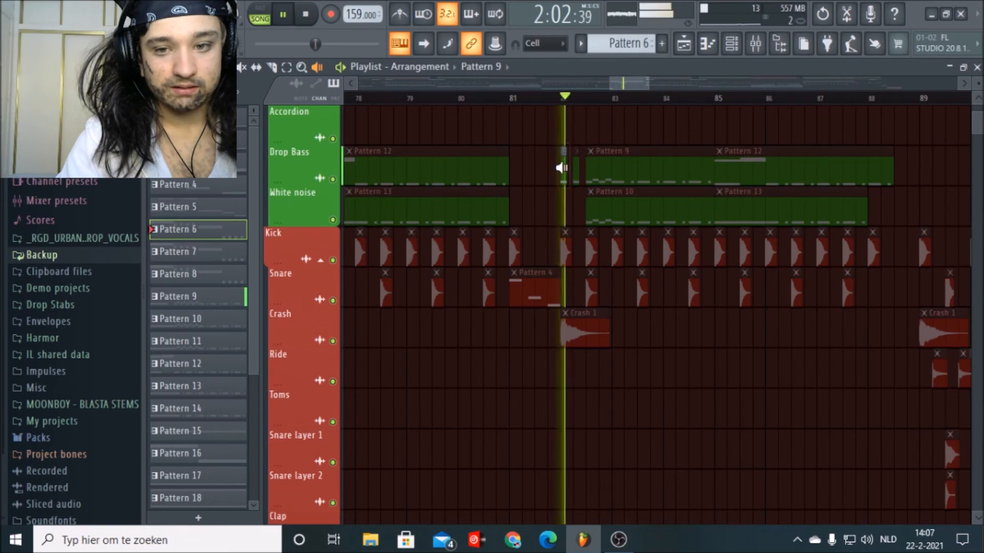
left_click(585, 168)
left_click_drag(585, 168, 586, 167)
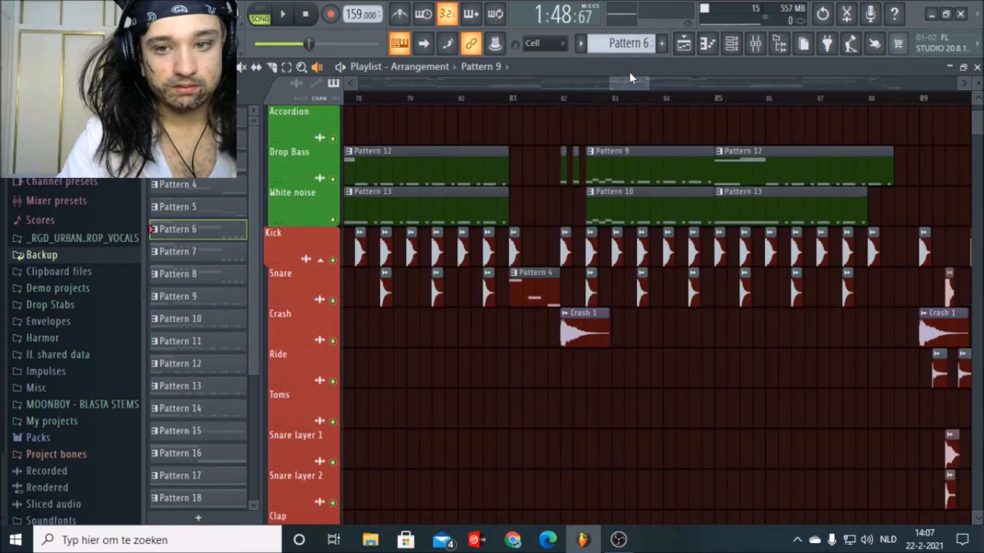
Step: Play the full arrangement from bar 82, and again from bar 85 where the Drop Bass switches to Pattern 12
left_click(570, 107)
left_click(287, 18)
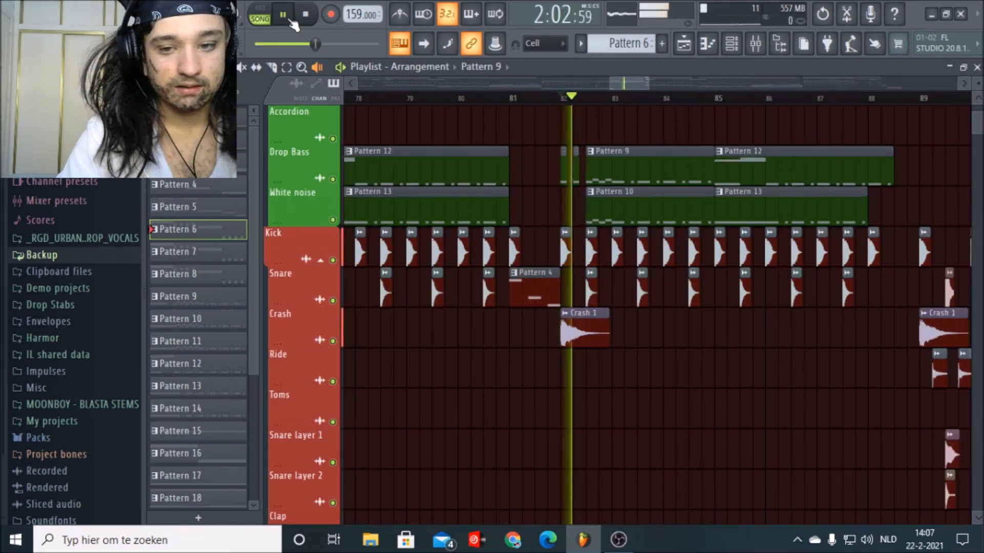
left_click_drag(634, 84, 644, 85)
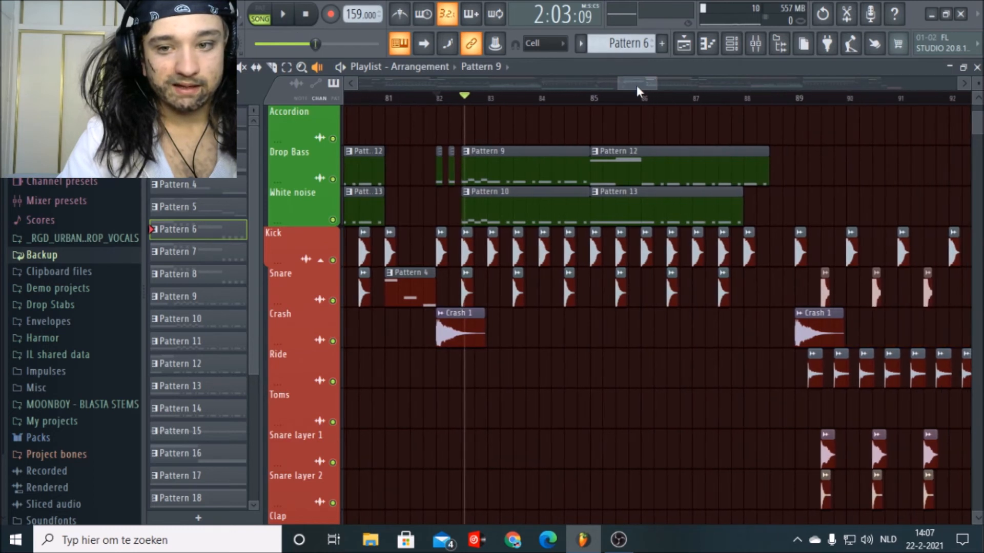
left_click(600, 99)
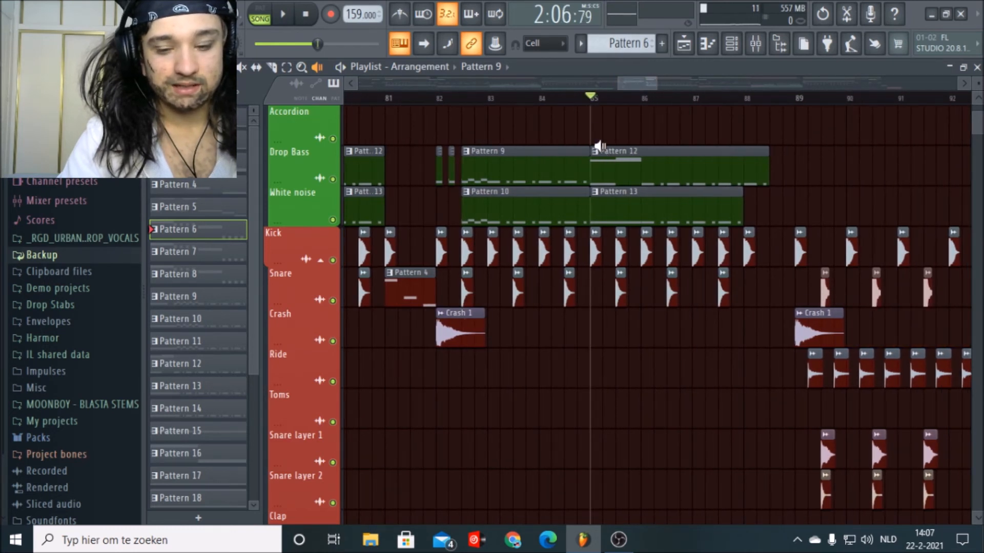
key("space")
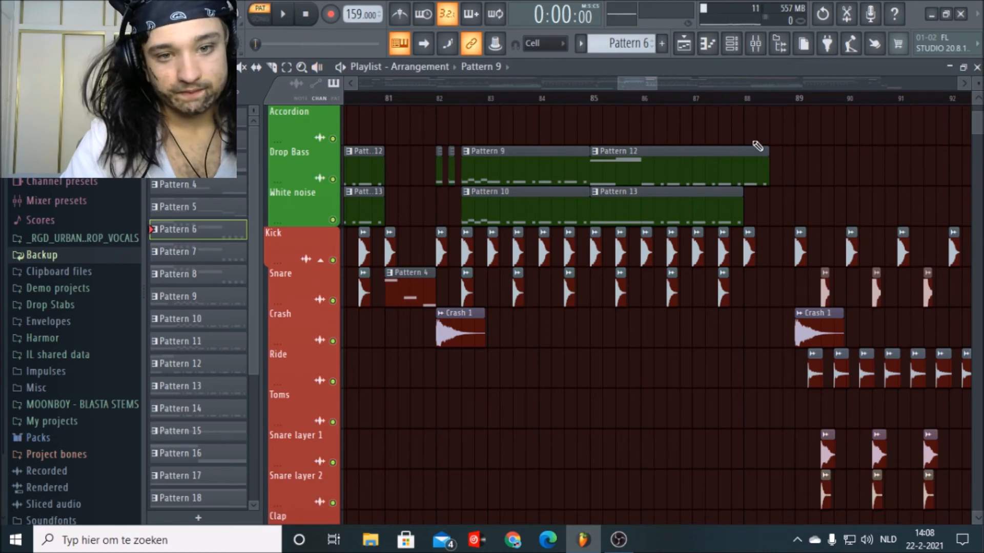
Step: Open the Drop Bass track's Pattern 12 in the piano roll and play its DB 2 notes from the beginning
double_click(695, 172)
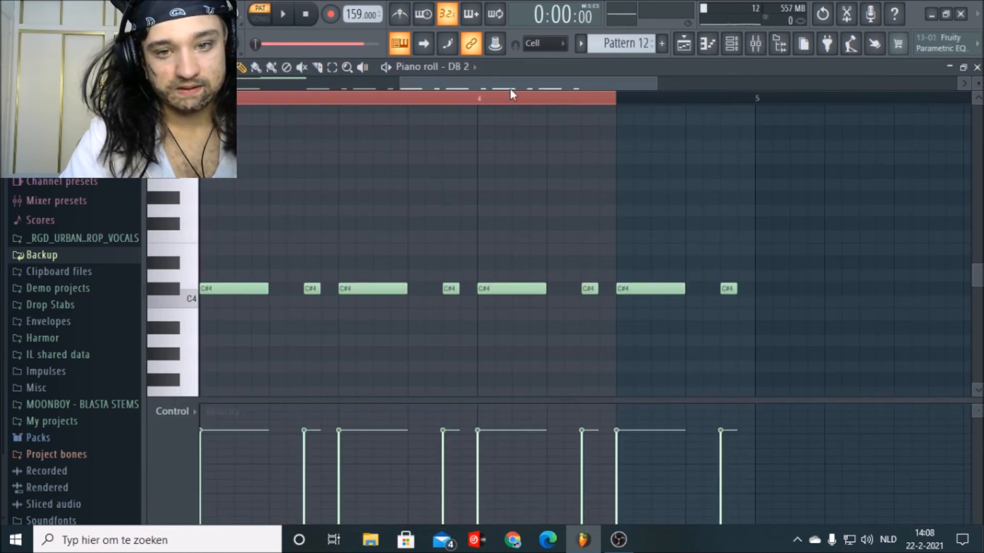
left_click_drag(511, 88, 268, 90)
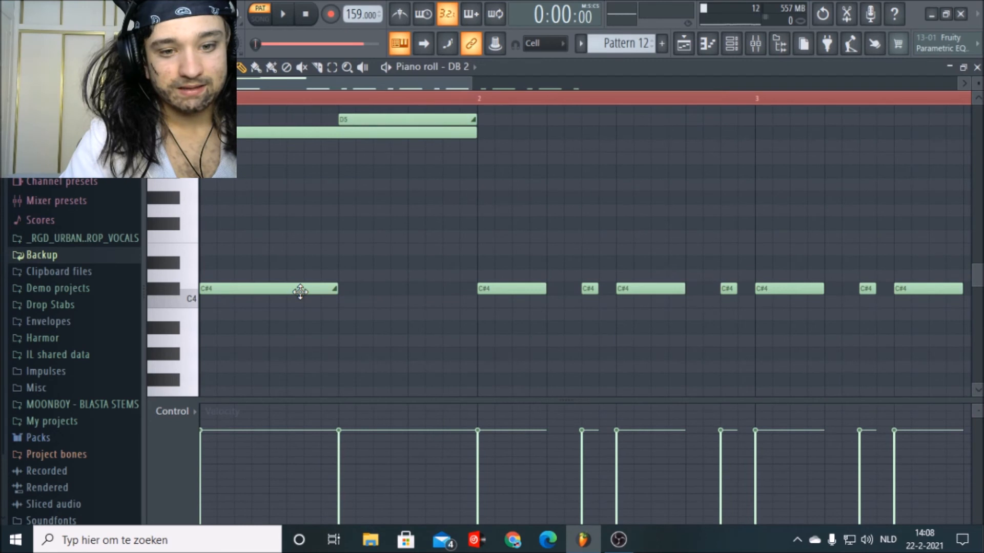
scroll(451, 275, "up", 4)
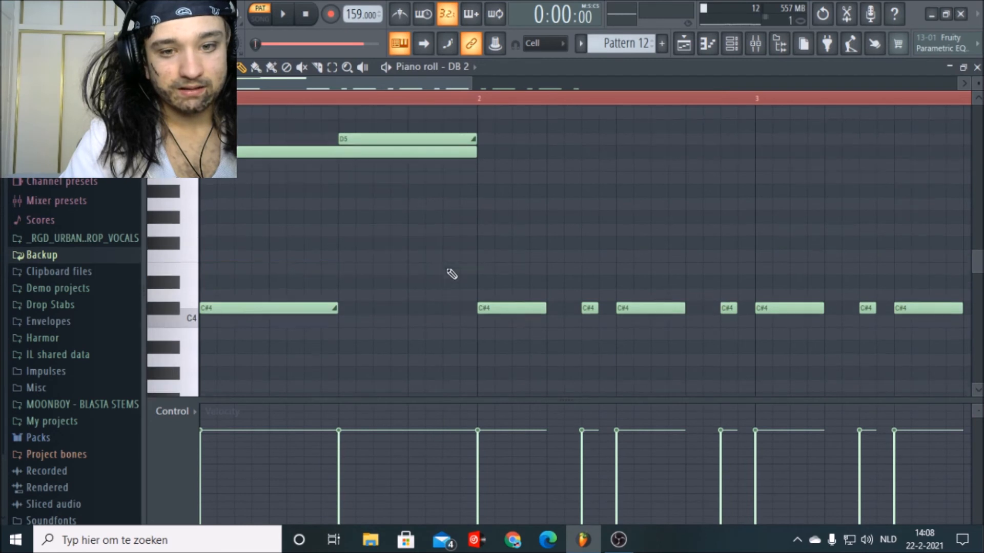
left_click(291, 16)
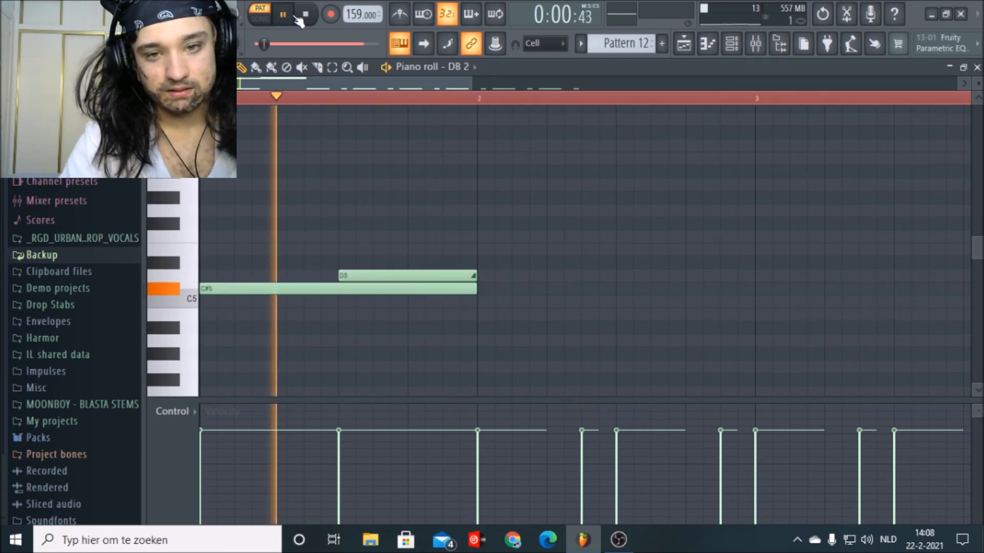
left_click(307, 14)
Step: Return to the playlist and play the song from just before bar 85
left_click(693, 43)
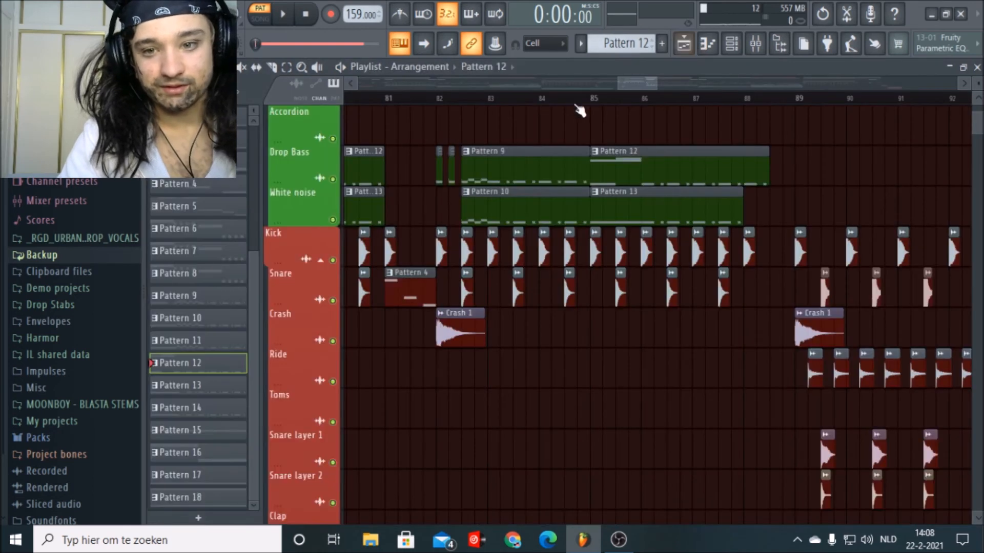
left_click(289, 19)
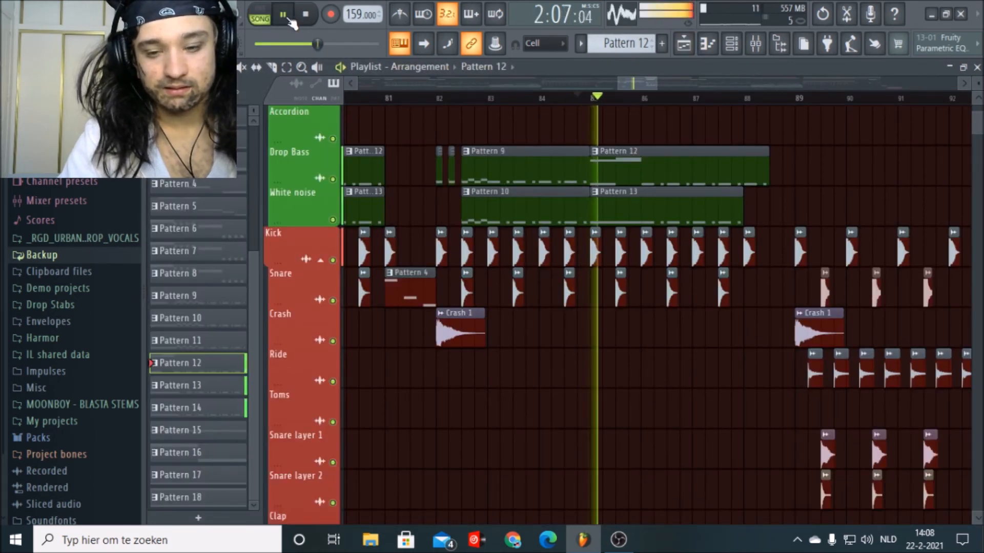
left_click(306, 14)
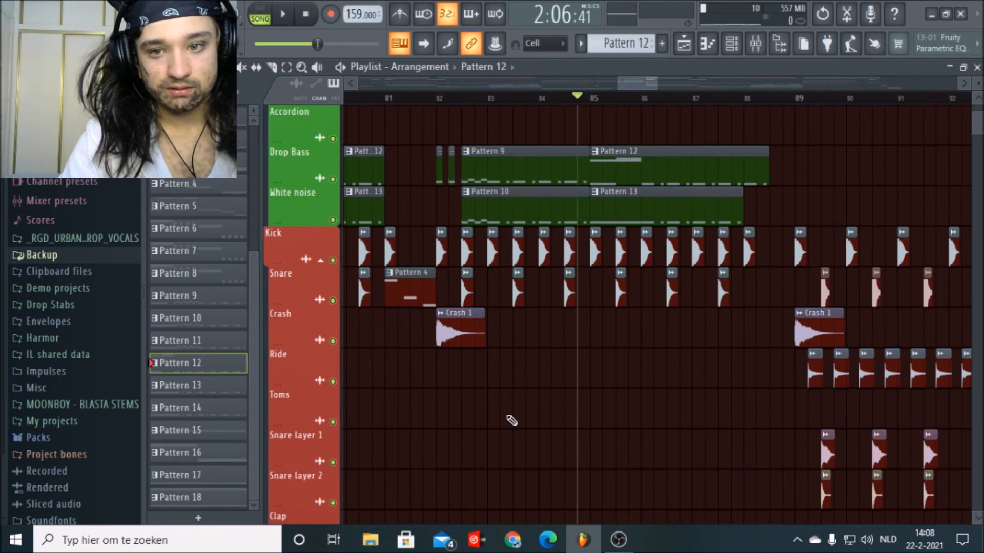
Step: Play the transition from bar 88 and review the Synth, Guitar, Sub, Reese 2 and Brass clips from bar 89 against the whole arrangement
left_click_drag(625, 91, 642, 90)
scroll(554, 214, "up", 5)
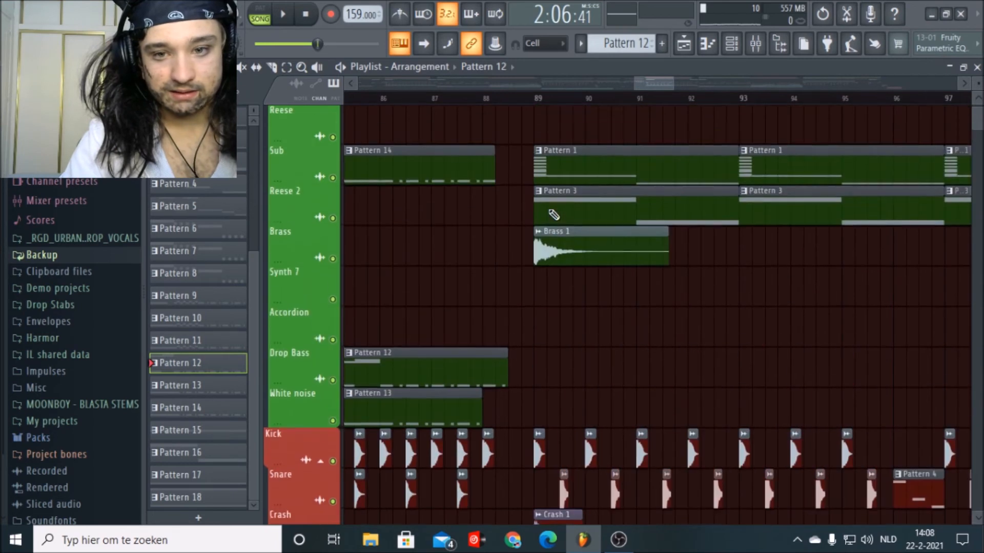
left_click(483, 97)
key("space")
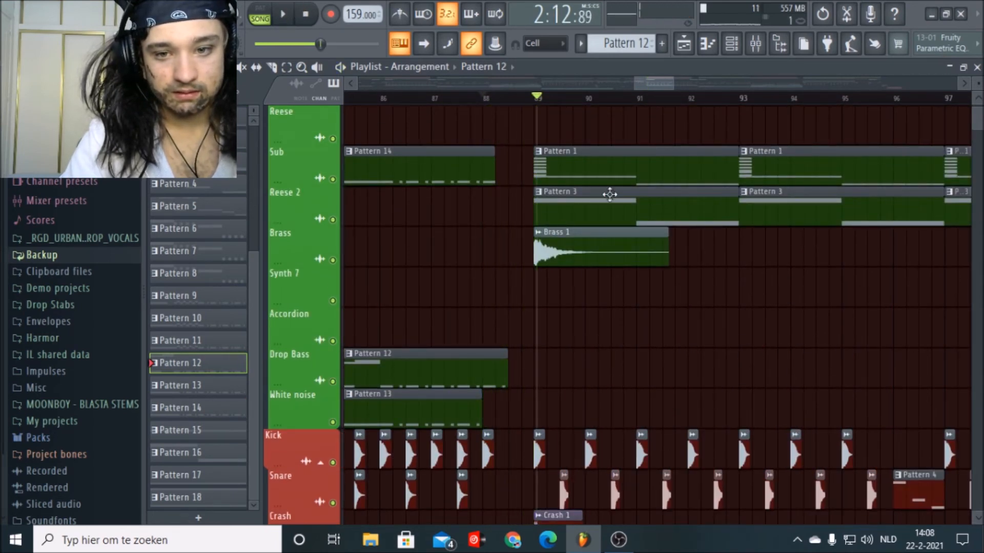
scroll(563, 218, "up", 2)
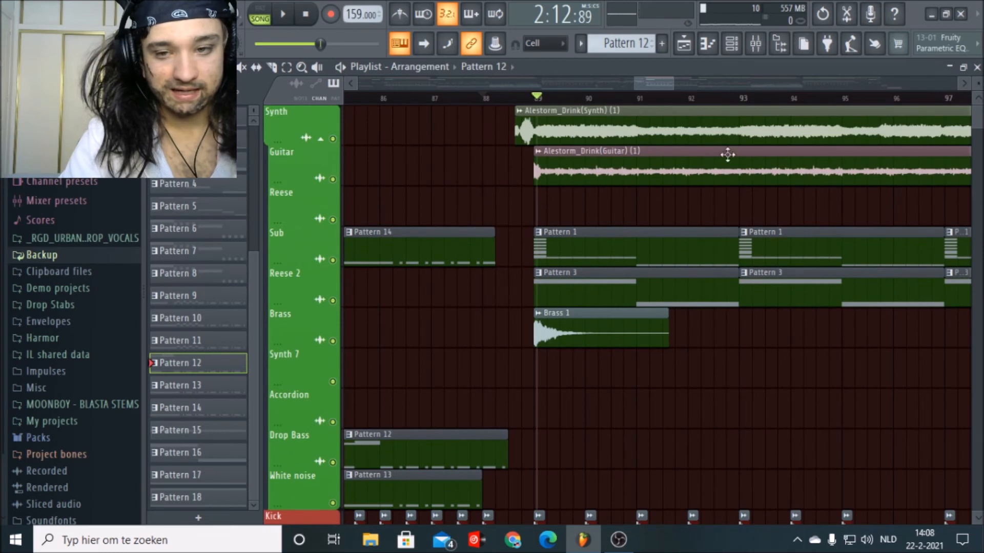
scroll(666, 105, "down", 3)
scroll(666, 110, "down", 6)
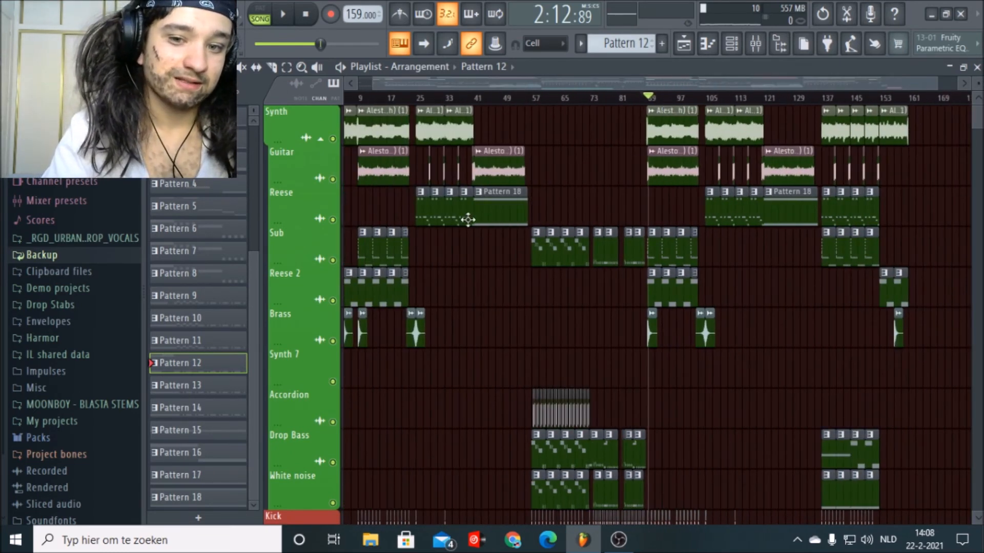
Step: Review the section from bar 89 to 120 and place the playback position at bar 105
left_click_drag(556, 82, 586, 80)
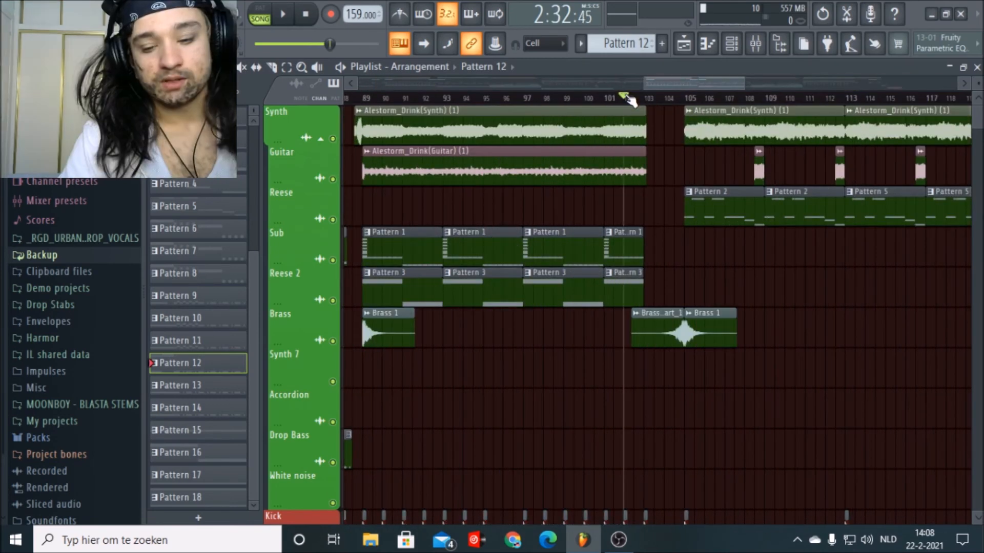
left_click(643, 97)
left_click_drag(671, 86, 677, 86)
left_click_drag(616, 98, 658, 99)
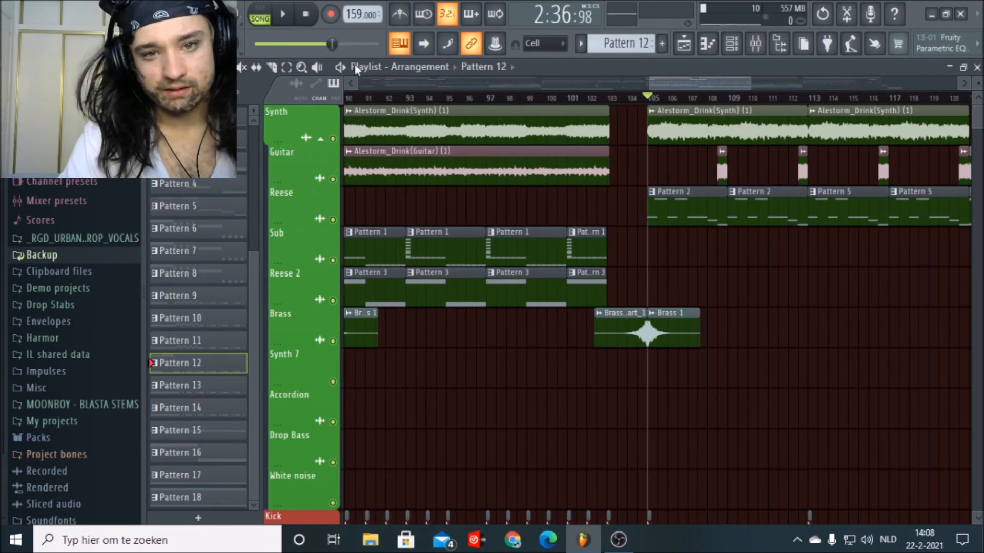
Step: Play the full arrangement from bar 136 into the section starting at bar 137
left_click_drag(685, 79, 817, 83)
scroll(727, 97, "up", 3)
scroll(732, 101, "down", 4)
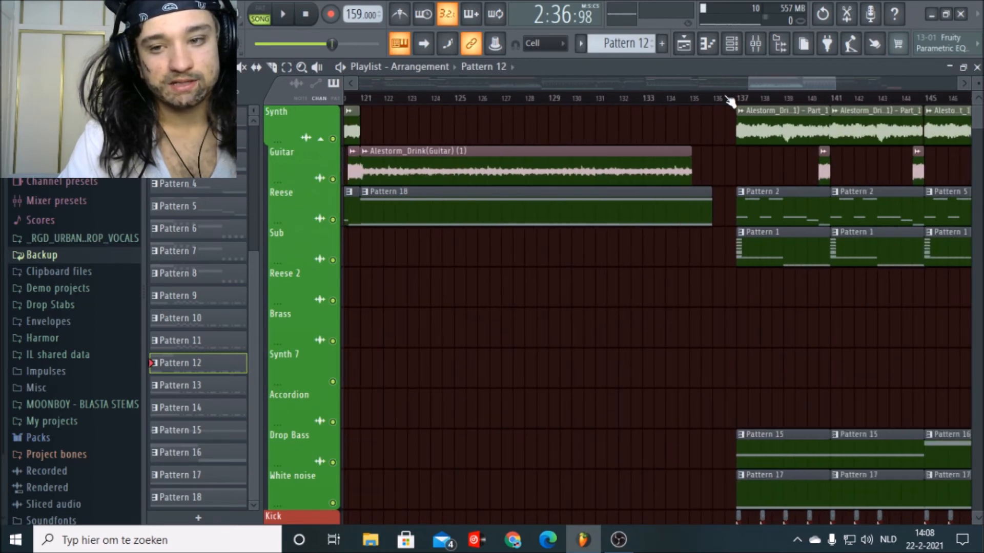
left_click(728, 99)
scroll(728, 99, "down", 3)
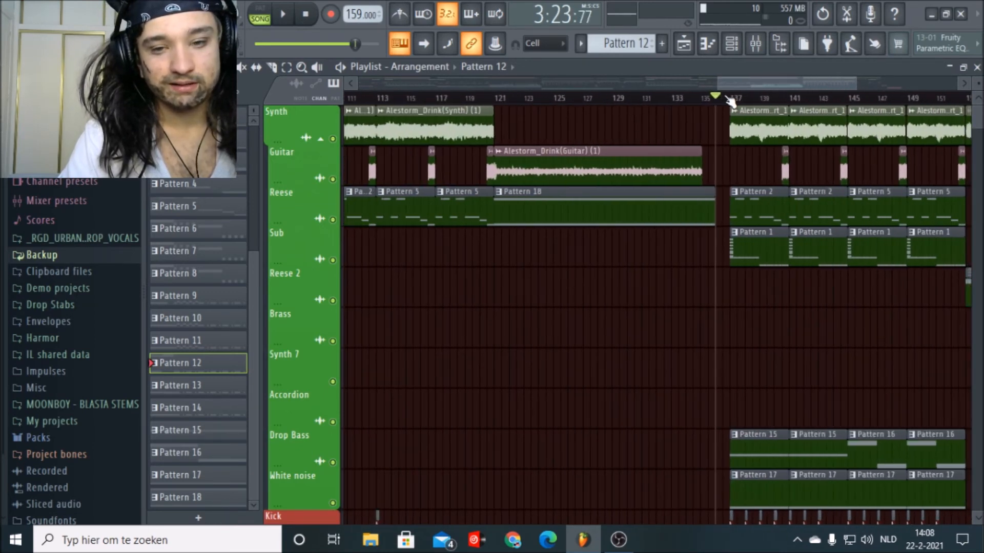
left_click(283, 14)
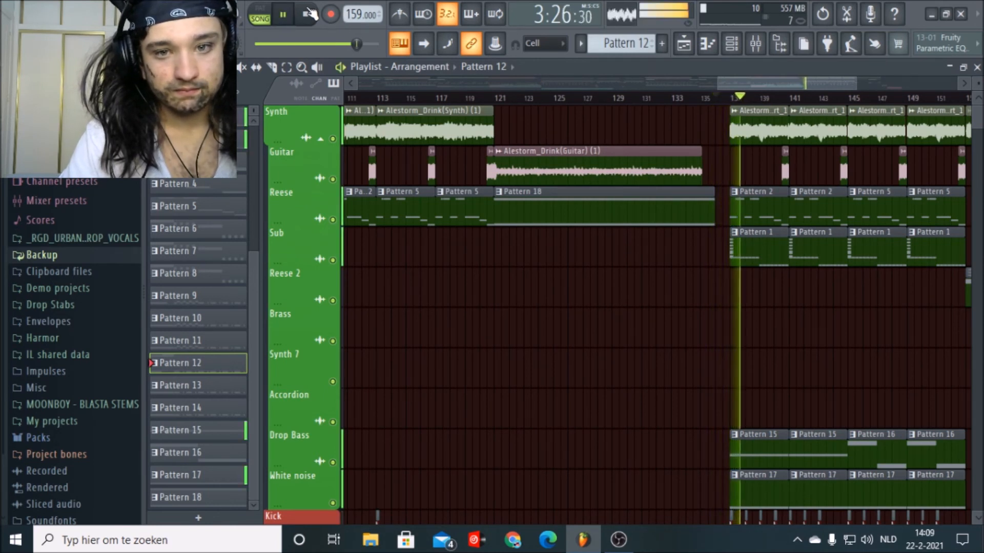
left_click(309, 14)
Step: Audition the Synth track's Alestorm_Drink(Synth) (1) - Part_1 clip at bar 137 in isolation and inspect the clips around it
scroll(651, 105, "up", 3)
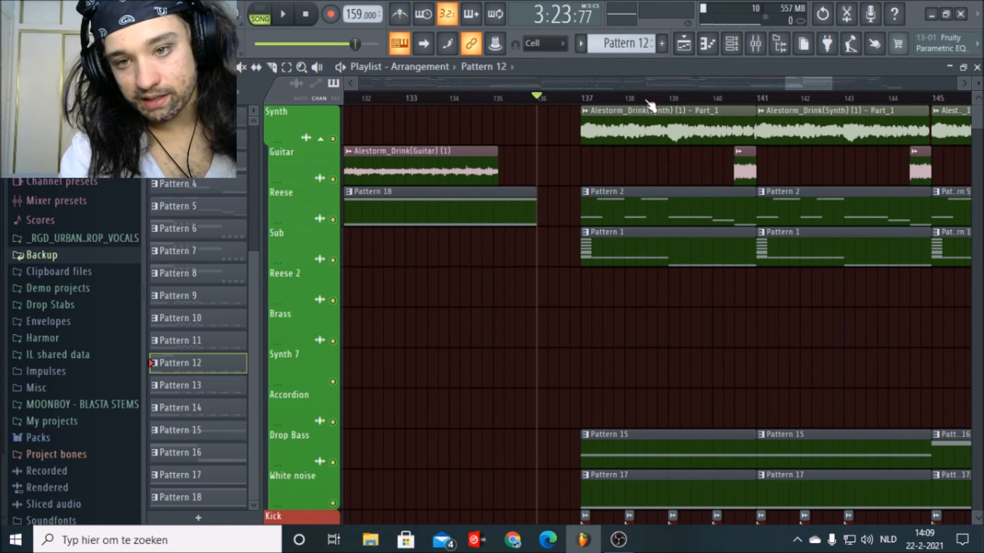
scroll(651, 105, "up", 2)
left_click(597, 123)
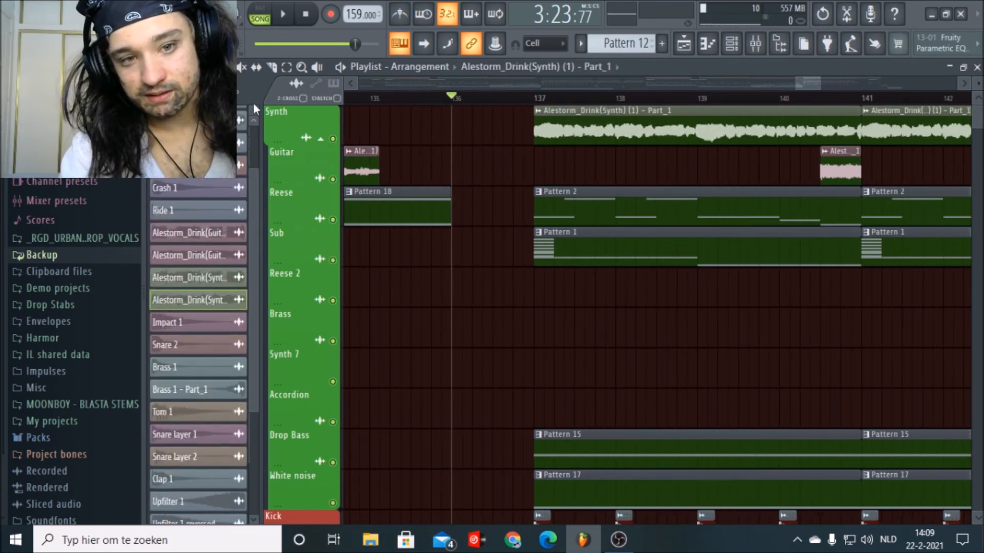
left_click(317, 67)
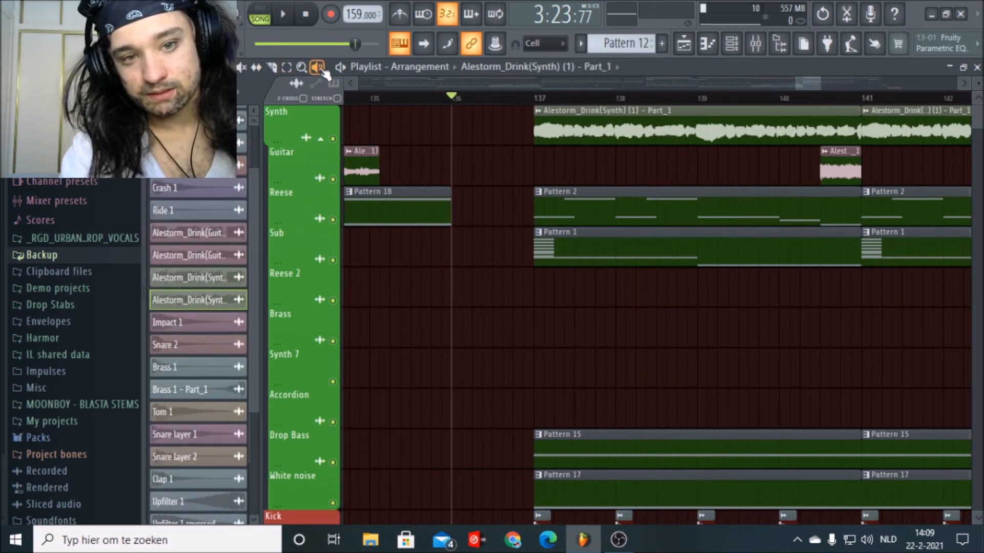
left_click(568, 119)
scroll(763, 100, "down", 1)
scroll(763, 103, "down", 2)
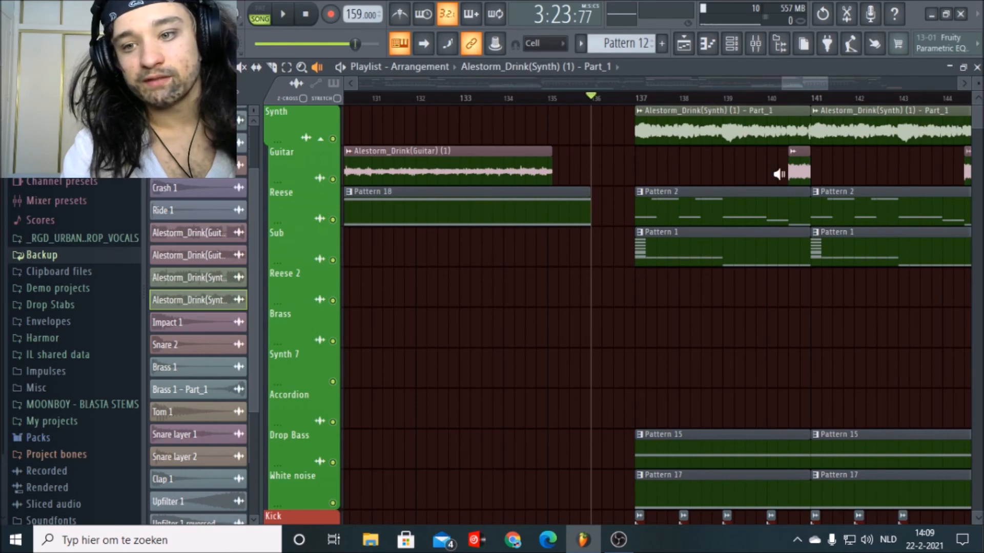
scroll(826, 102, "up", 2)
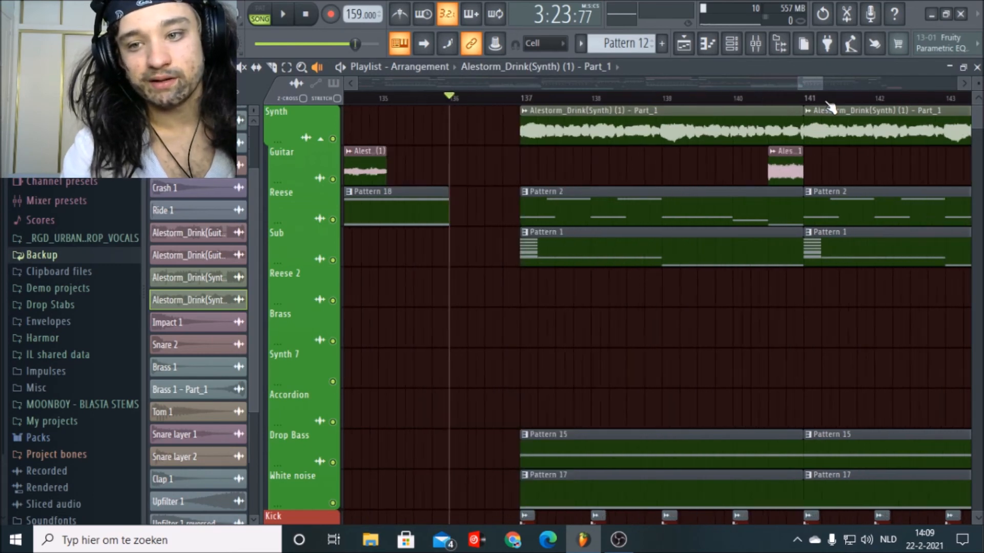
Step: Audition the Guitar clip before bar 141 and the Reese Pattern 2 and Sub Pattern 1 clips at bar 137
scroll(830, 106, "up", 1)
left_click(761, 174)
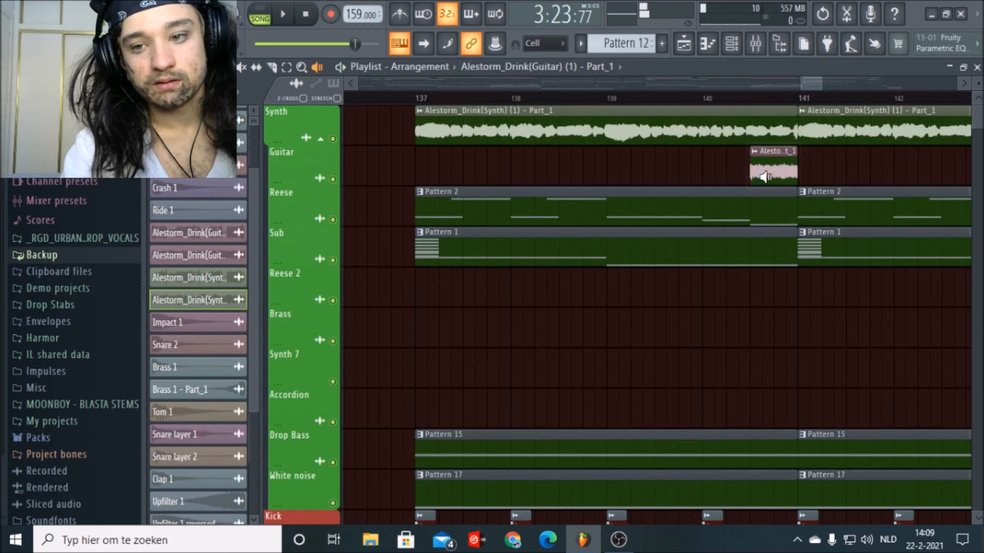
scroll(425, 95, "down", 3)
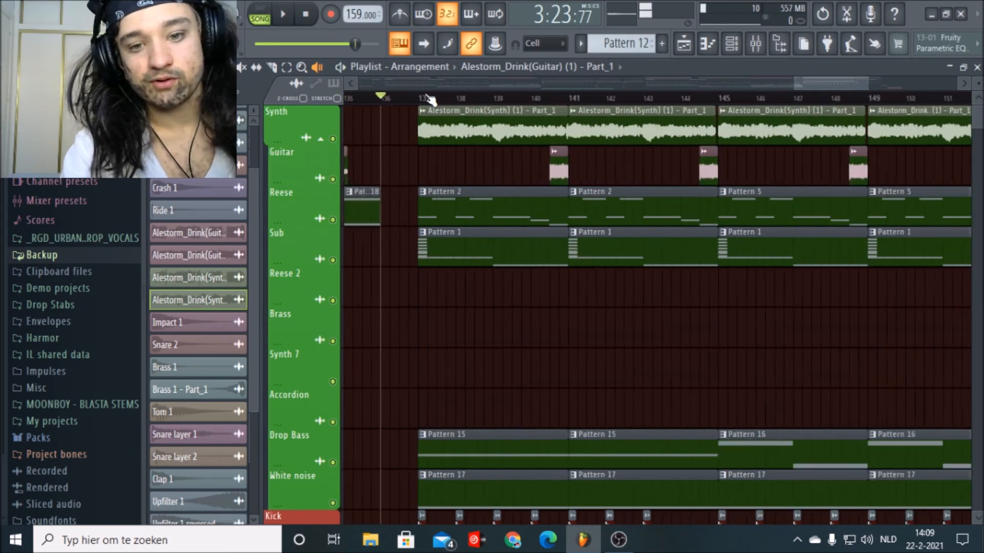
scroll(429, 99, "down", 1)
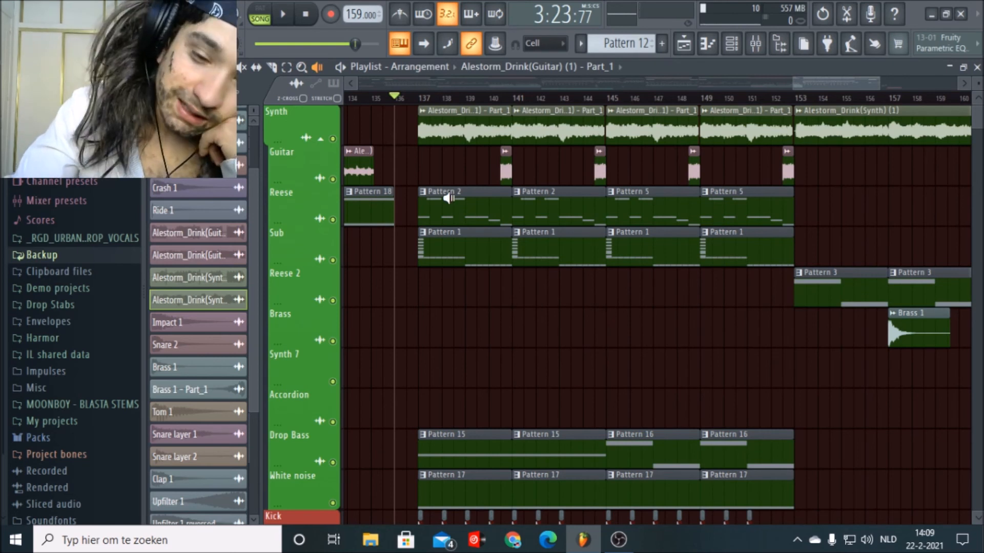
left_click_drag(439, 213, 439, 213)
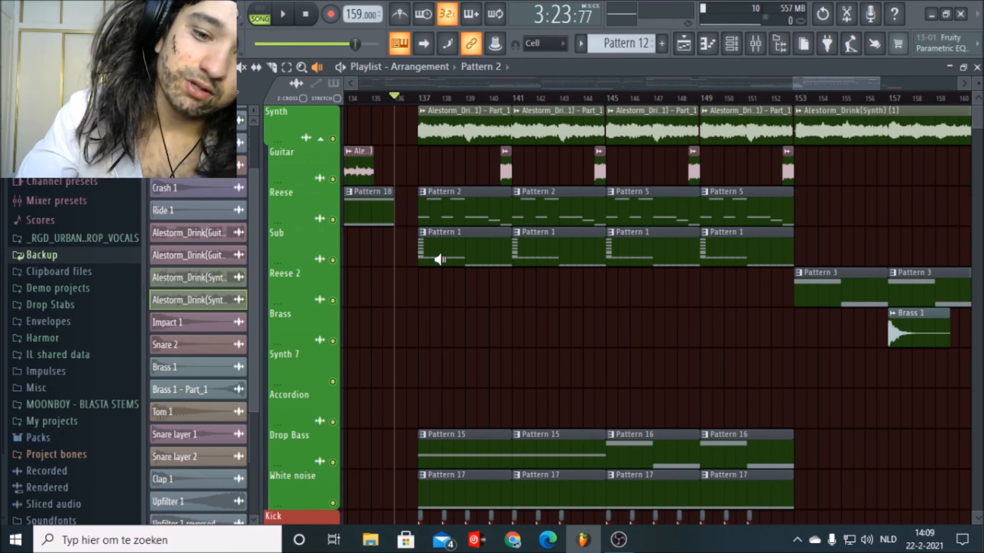
left_click_drag(439, 259, 439, 259)
Step: Audition the Drop Bass Pattern 15 clip at bar 137 and play the full arrangement from bar 136 into that section
scroll(464, 284, "down", 4)
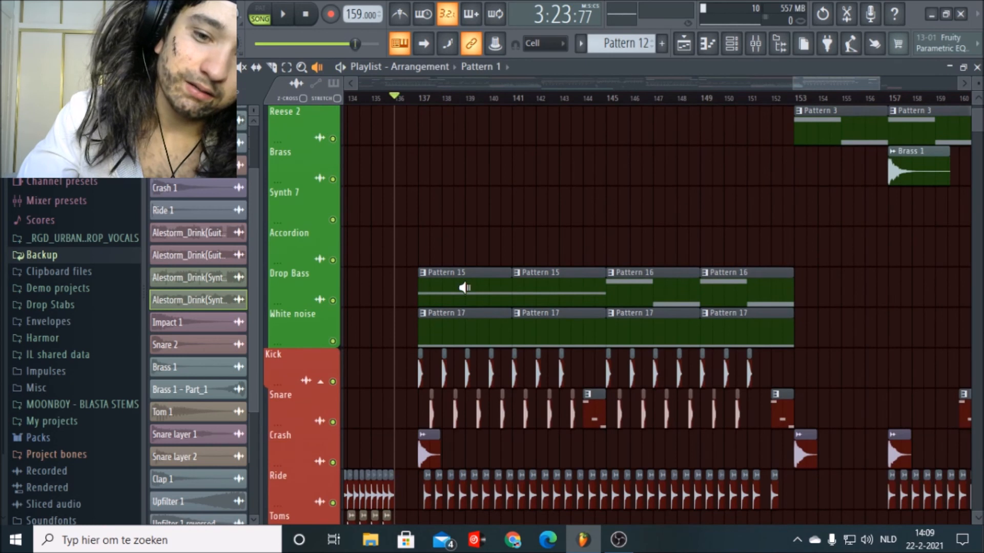
left_click_drag(464, 289, 464, 290)
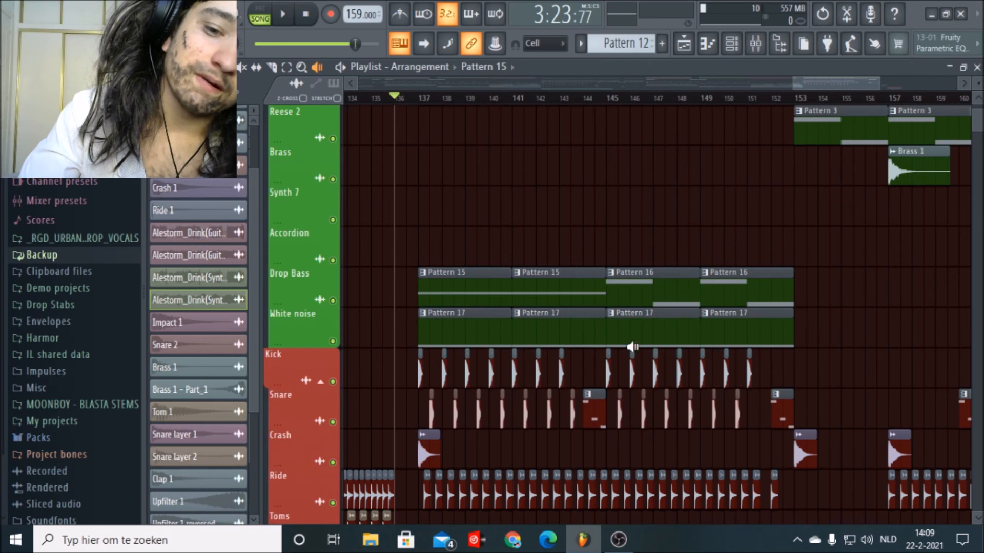
left_click(286, 14)
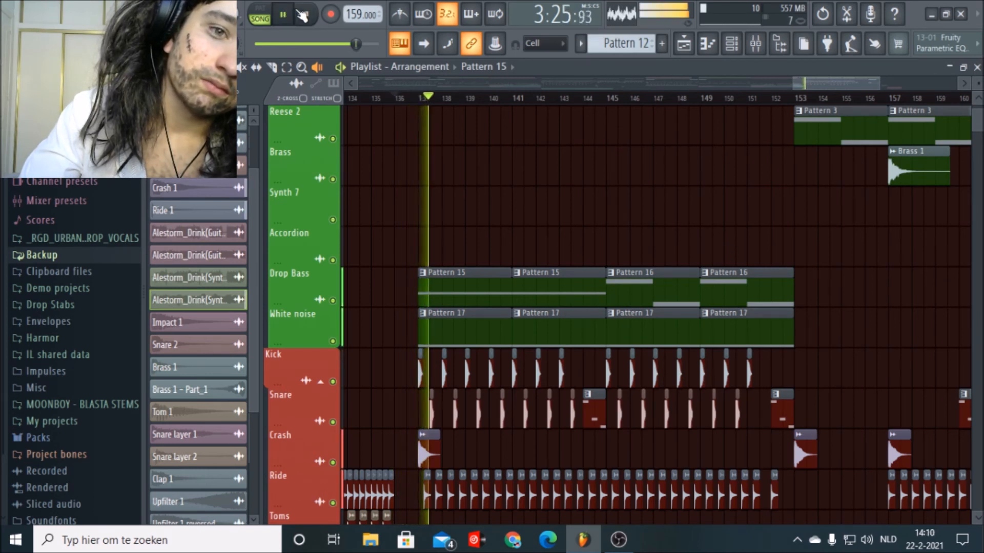
left_click(306, 14)
left_click(306, 14)
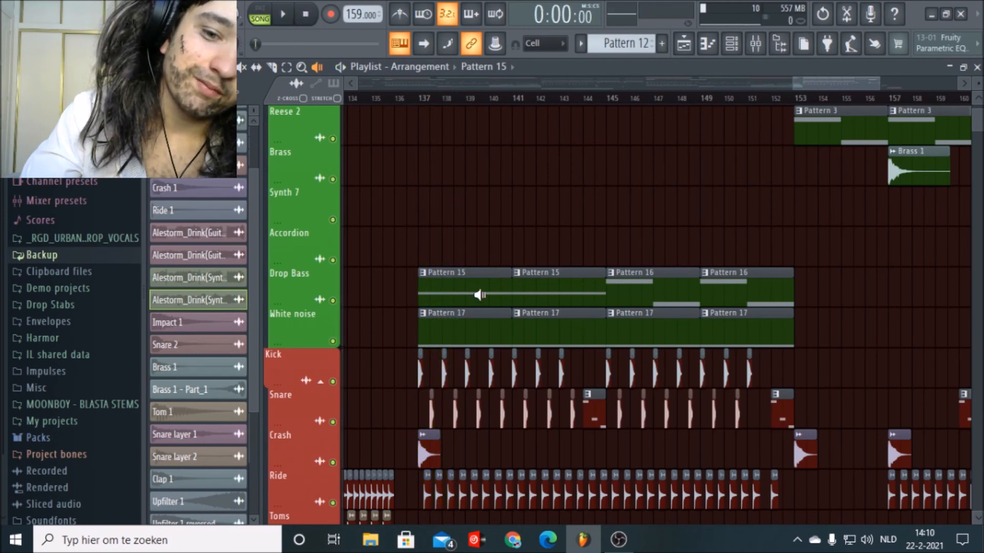
Step: Audition the Drop Bass and White noise clips between bars 137 and 153 and examine the drum tracks below them
left_click_drag(479, 295, 610, 291)
left_click_drag(476, 329, 476, 329)
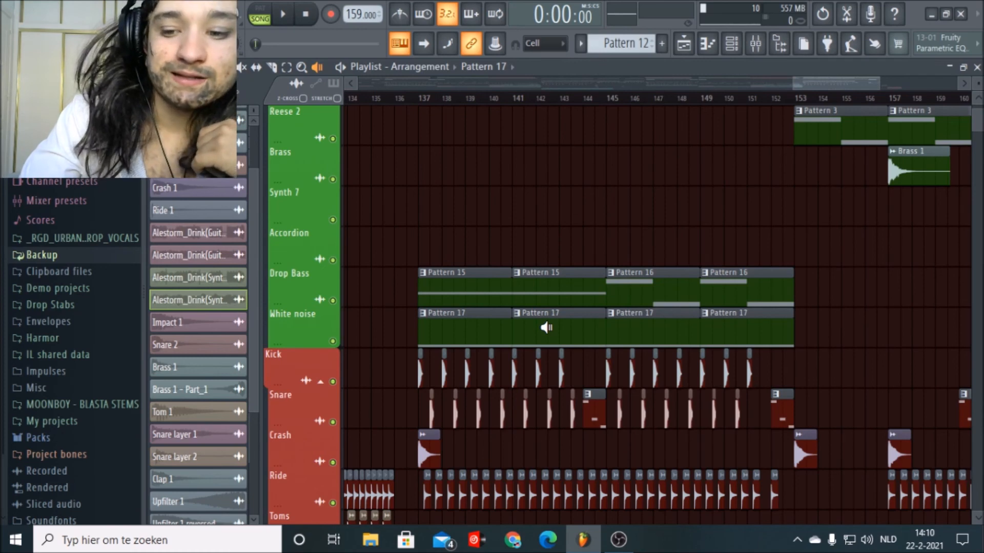
scroll(627, 416, "down", 8)
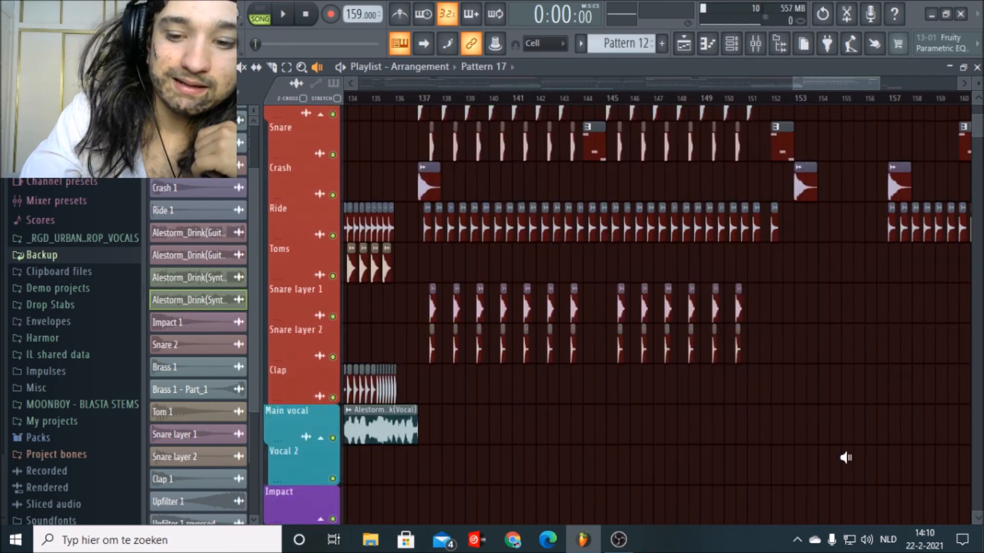
scroll(797, 265, "right", 2)
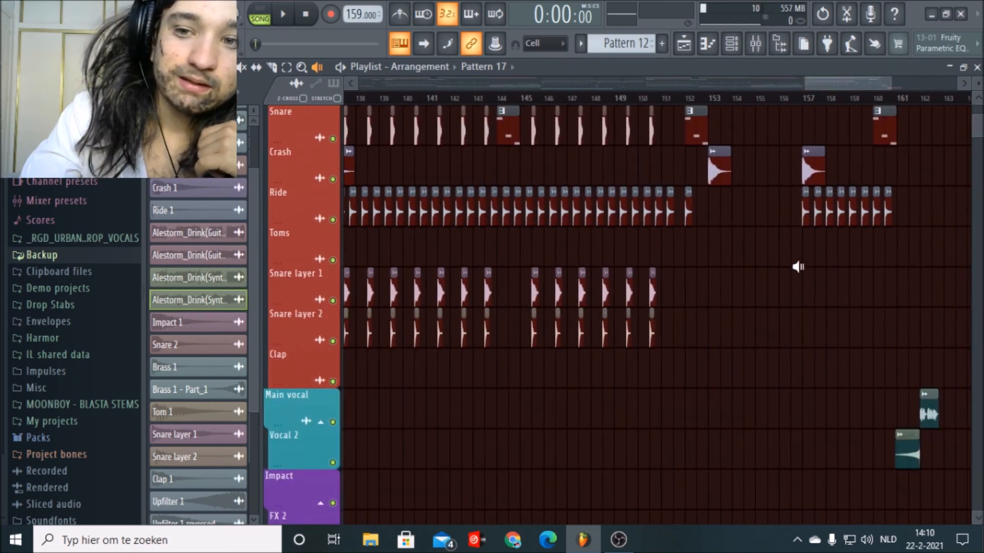
Step: Audition the Synth clip at bar 153 and the Brass 1 clip at bar 157, and examine the drums beneath them
scroll(797, 265, "up", 10)
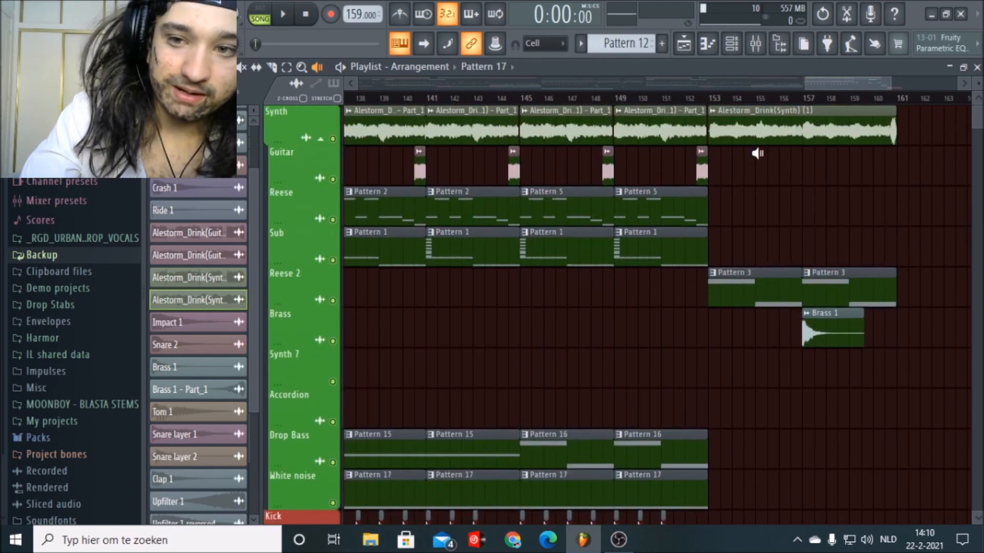
left_click(742, 129)
left_click(815, 338)
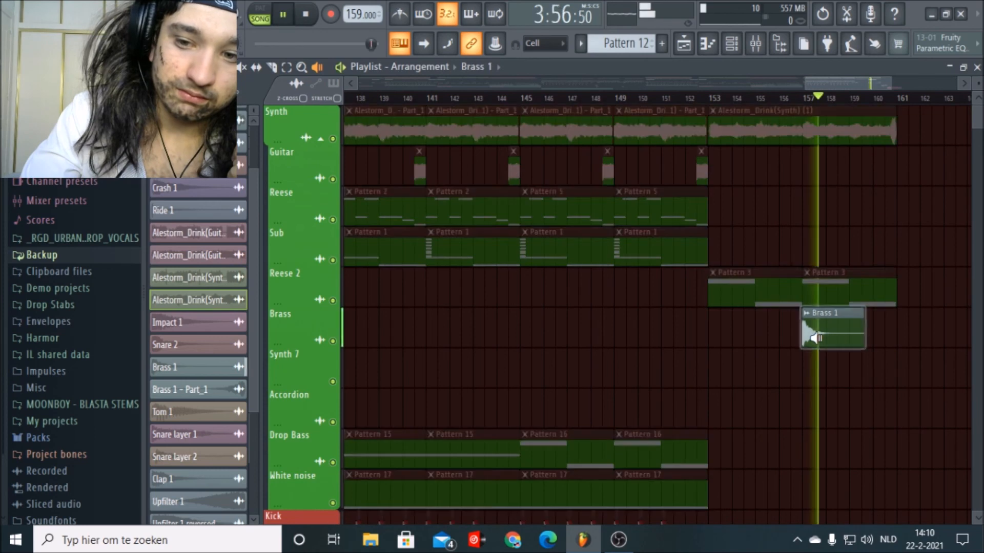
scroll(770, 341, "down", 13)
scroll(770, 341, "up", 6)
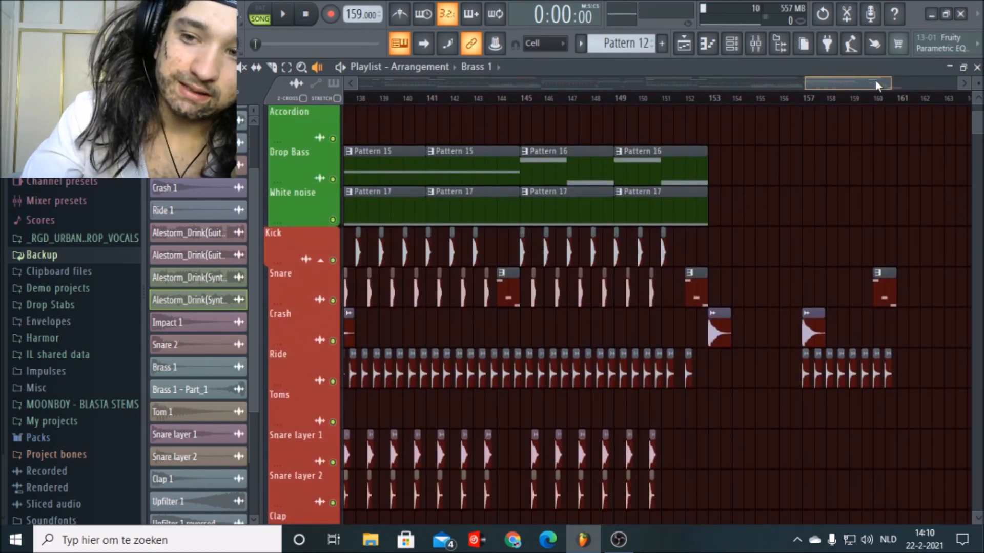
Step: Audition the Vocal 2 clip at bar 161 and the Main vocal clip that follows it in isolation
scroll(621, 268, "right", 8)
scroll(745, 281, "down", 8)
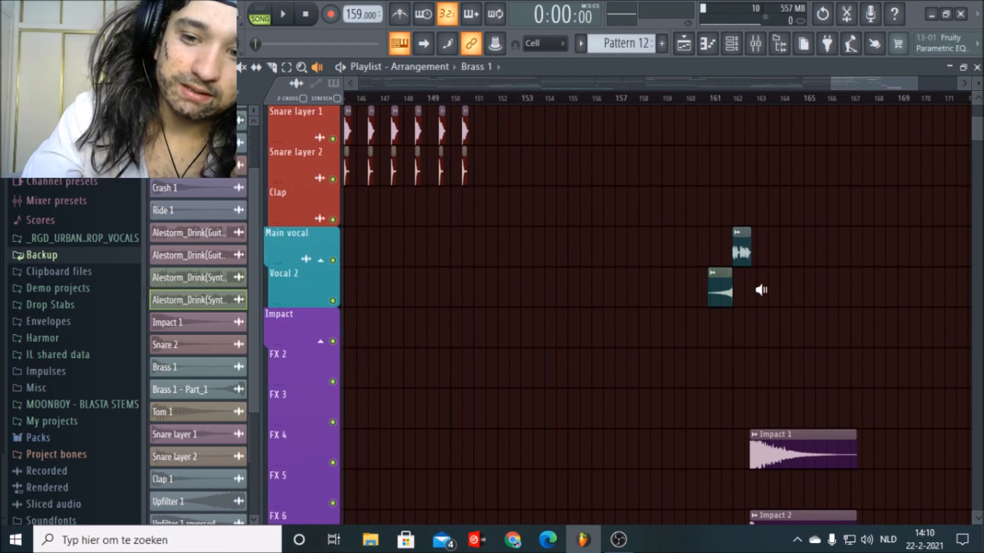
scroll(714, 103, "up", 10)
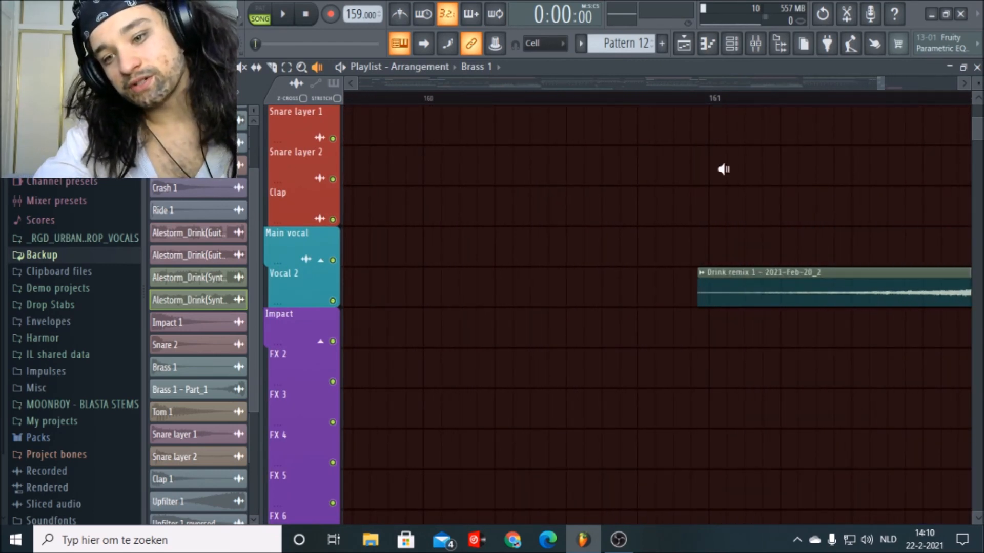
scroll(753, 94, "down", 6)
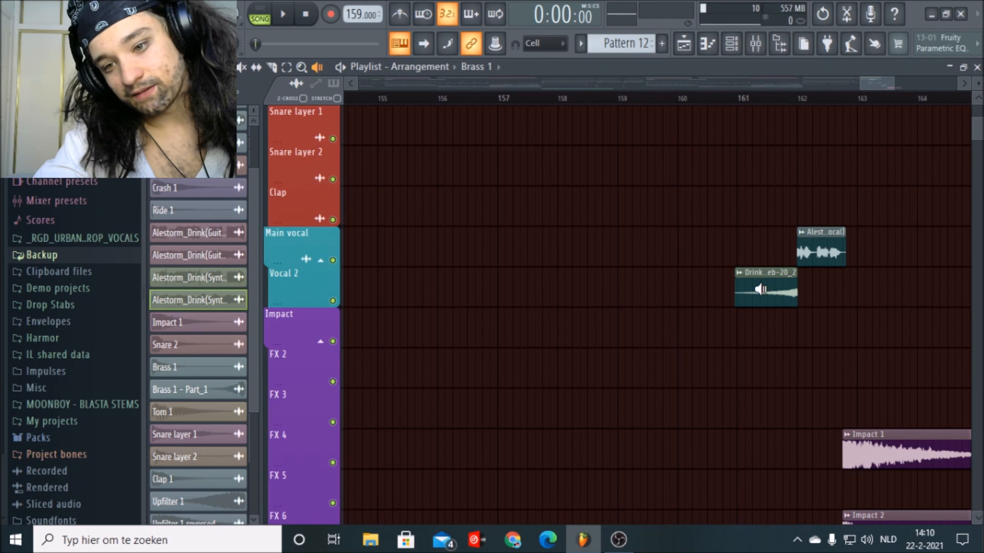
left_click_drag(762, 287, 833, 255)
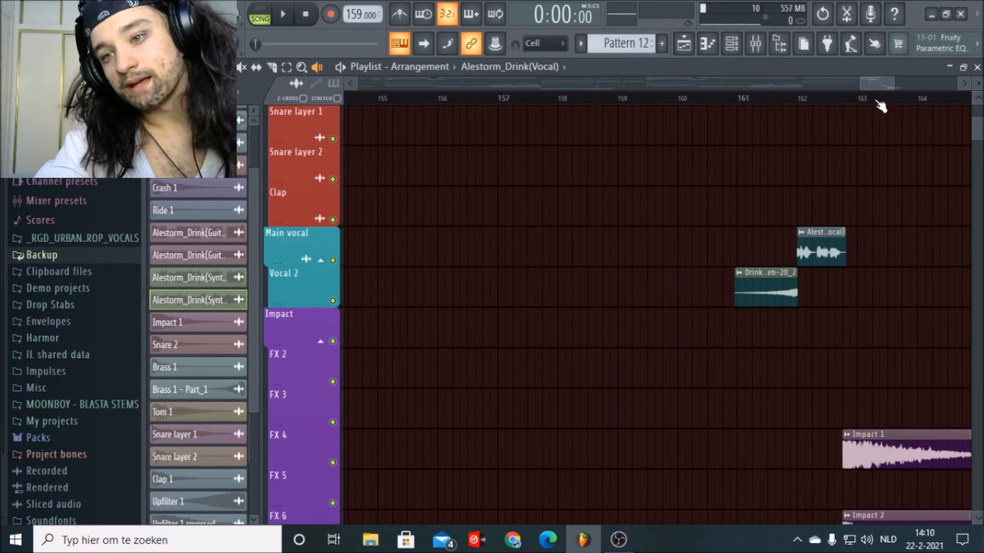
Step: Examine the closing Impact 1 and Impact 2 clips, then the vocal, effects and automation tracks across the whole arrangement
scroll(879, 104, "down", 3)
scroll(876, 366, "down", 10)
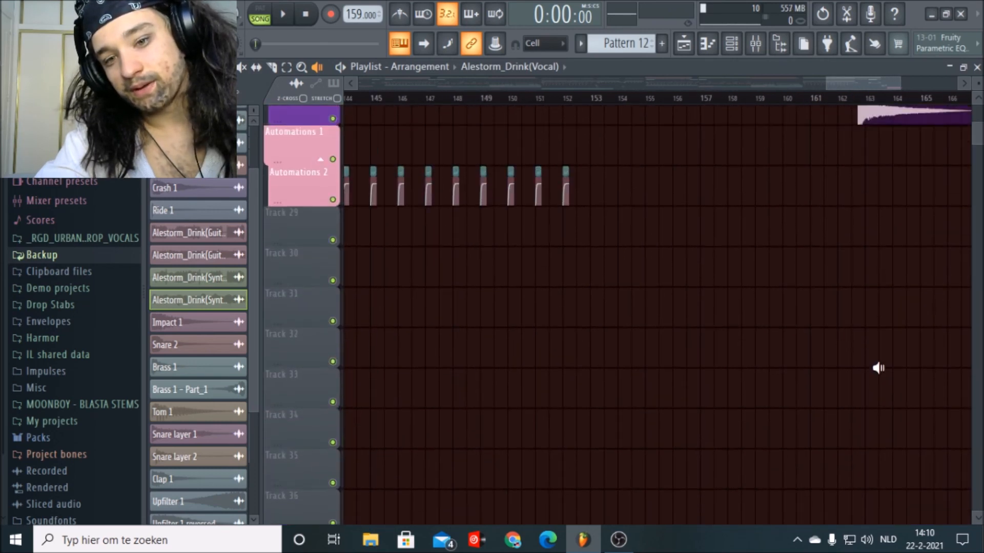
scroll(879, 368, "up", 8)
scroll(878, 368, "down", 16)
scroll(878, 368, "up", 16)
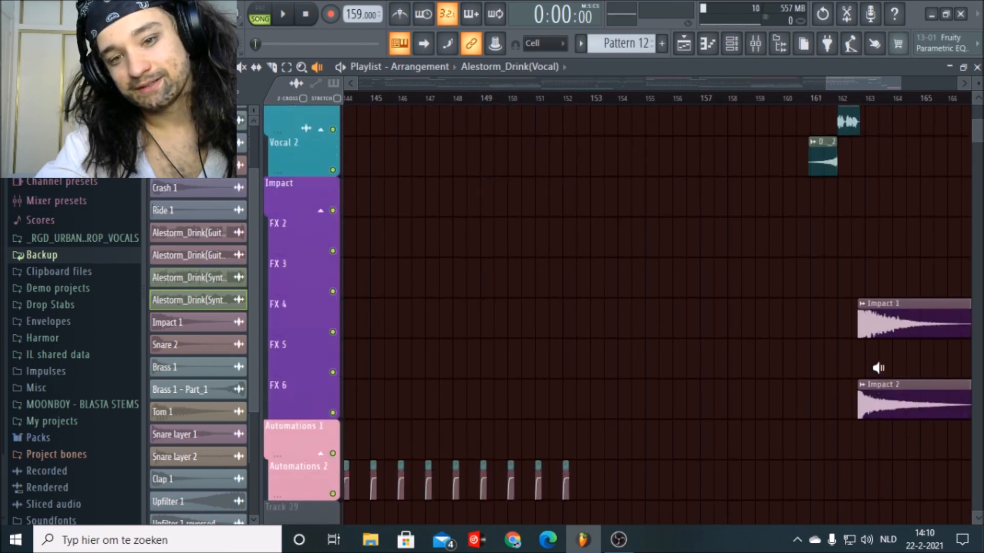
scroll(878, 368, "up", 12)
scroll(878, 367, "down", 10)
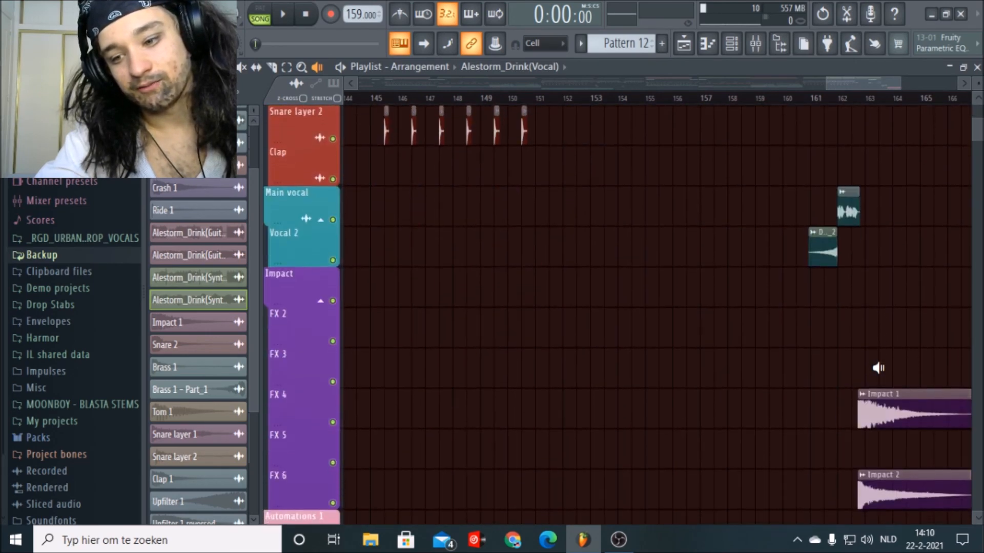
scroll(878, 368, "down", 7)
scroll(868, 101, "down", 8)
scroll(926, 202, "up", 15)
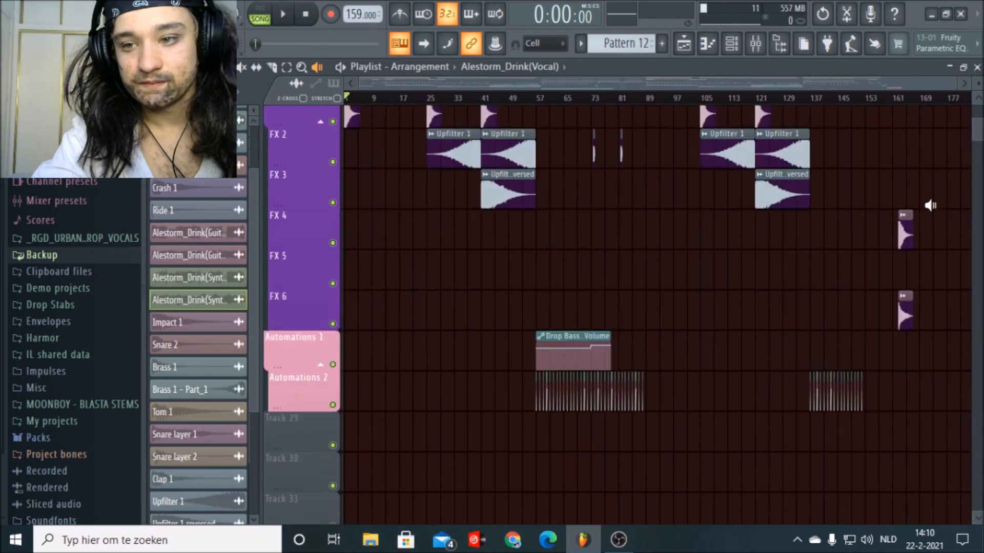
scroll(929, 205, "up", 9)
scroll(930, 205, "down", 15)
scroll(930, 205, "down", 8)
scroll(930, 205, "up", 6)
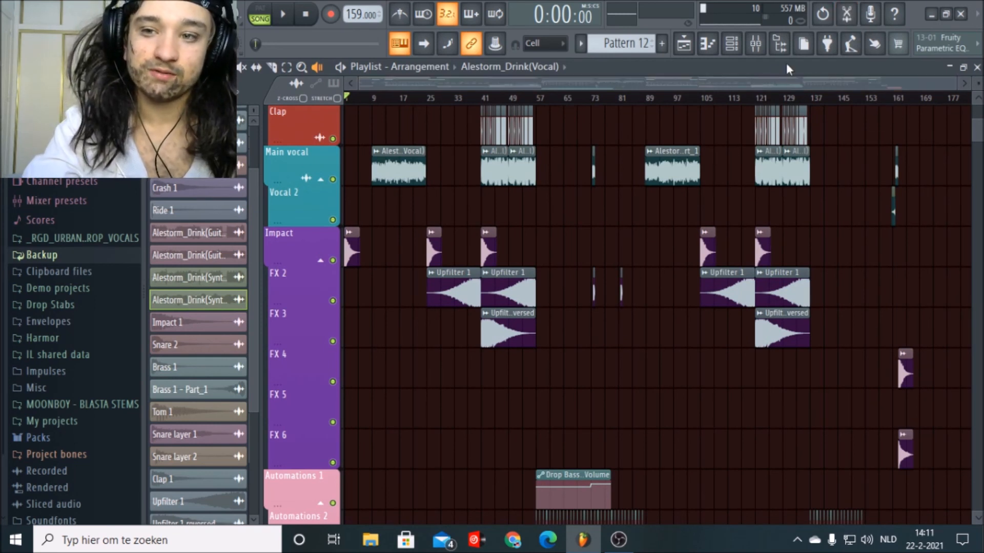
Step: Inspect the Master track's effect slots in the mixer and return to the playlist
left_click(755, 43)
left_click(220, 98)
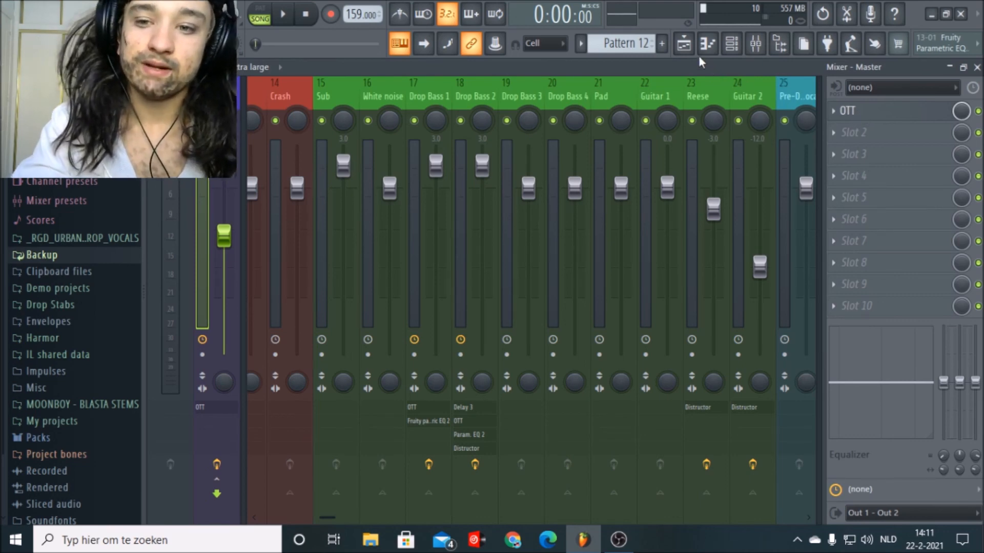
left_click(687, 46)
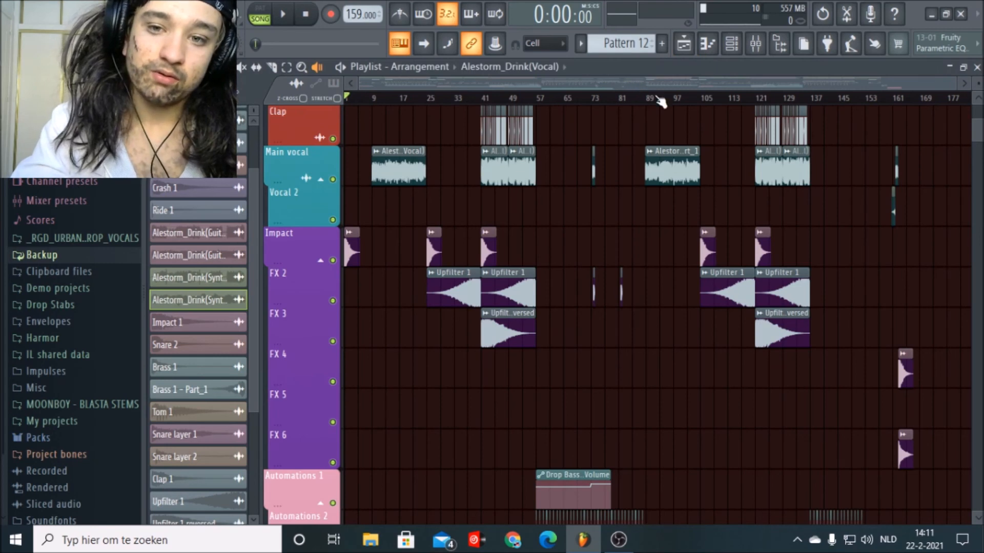
Step: Review the vocal, drum, bass and brass tracks over the first 97 bars of the arrangement
scroll(664, 83, "up", 3)
left_click_drag(664, 82, 435, 92)
scroll(560, 279, "up", 4)
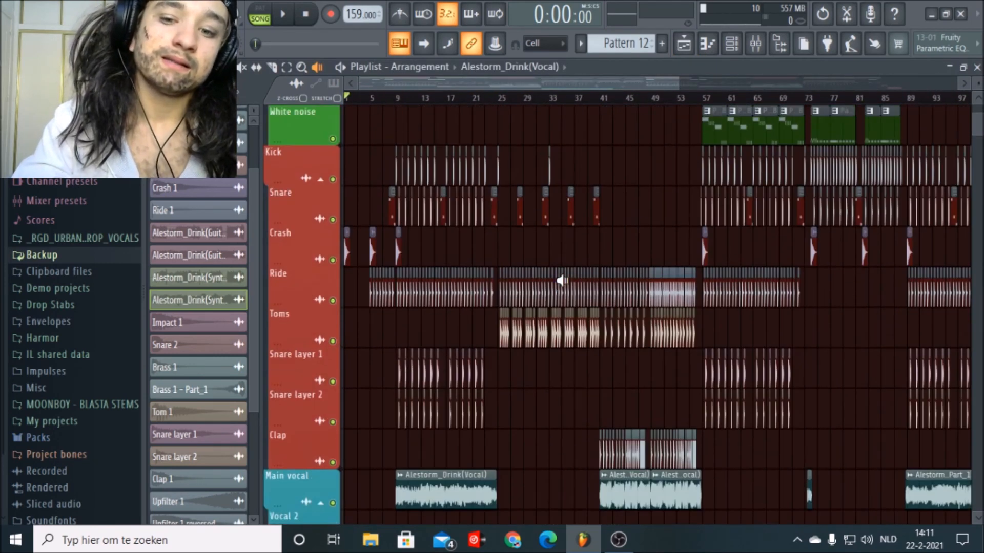
scroll(589, 247, "up", 5)
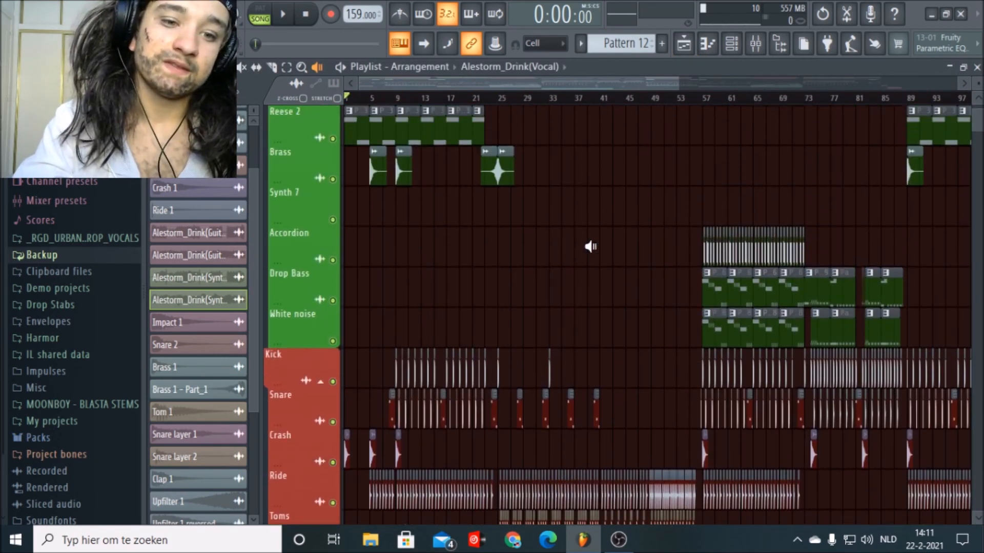